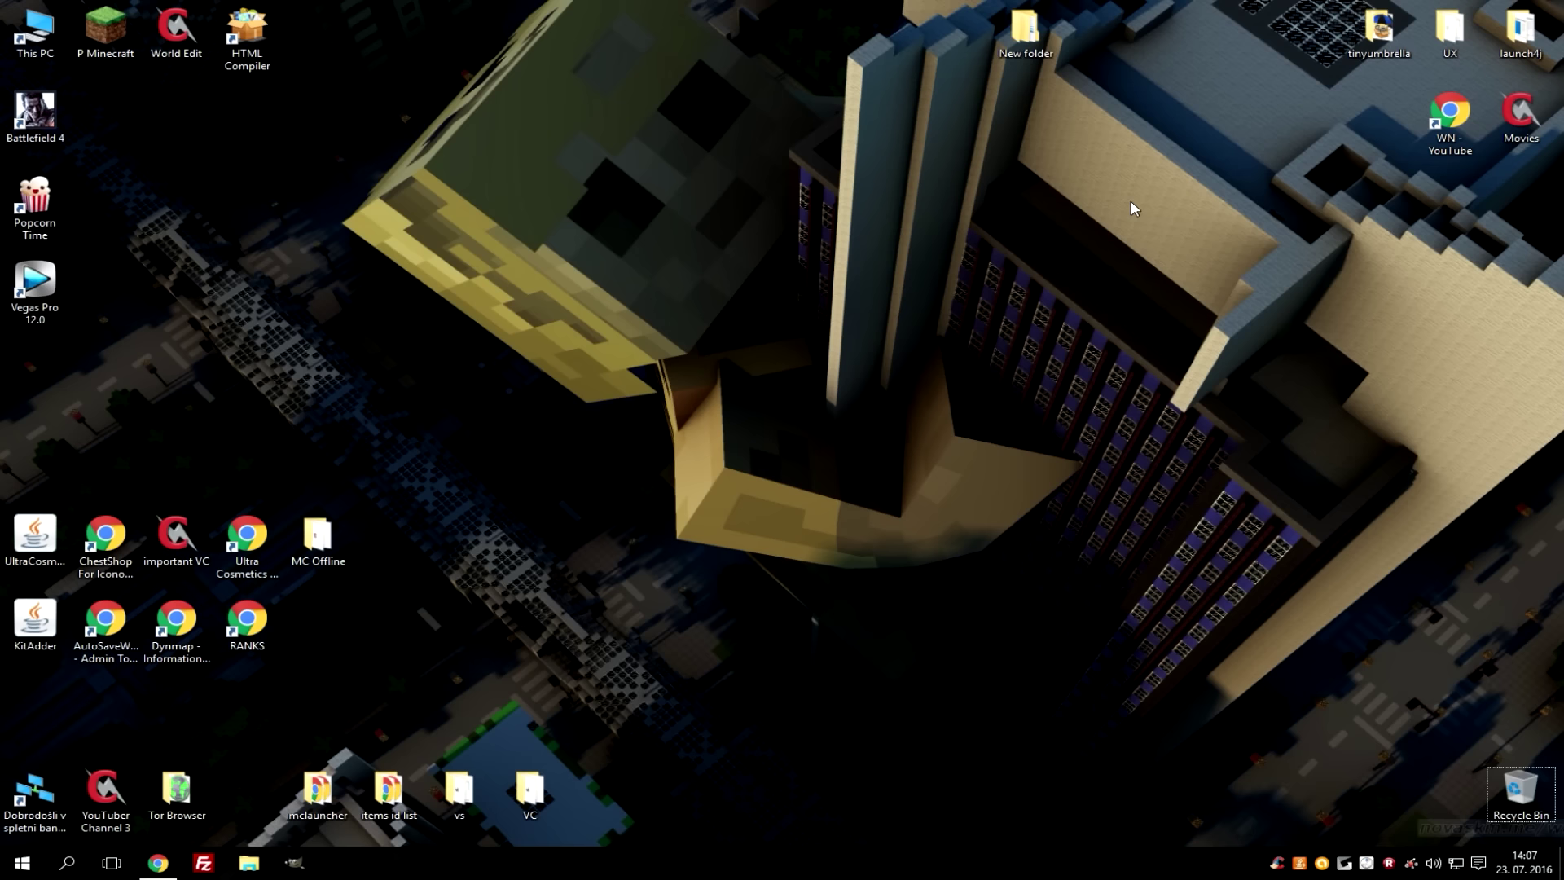
Step: Check Control Panel's installed programs list for Java entries, then close it
{"action": "left_click", "coordinate": [2, 869]}
{"action": "left_click", "coordinate": [599, 633]}
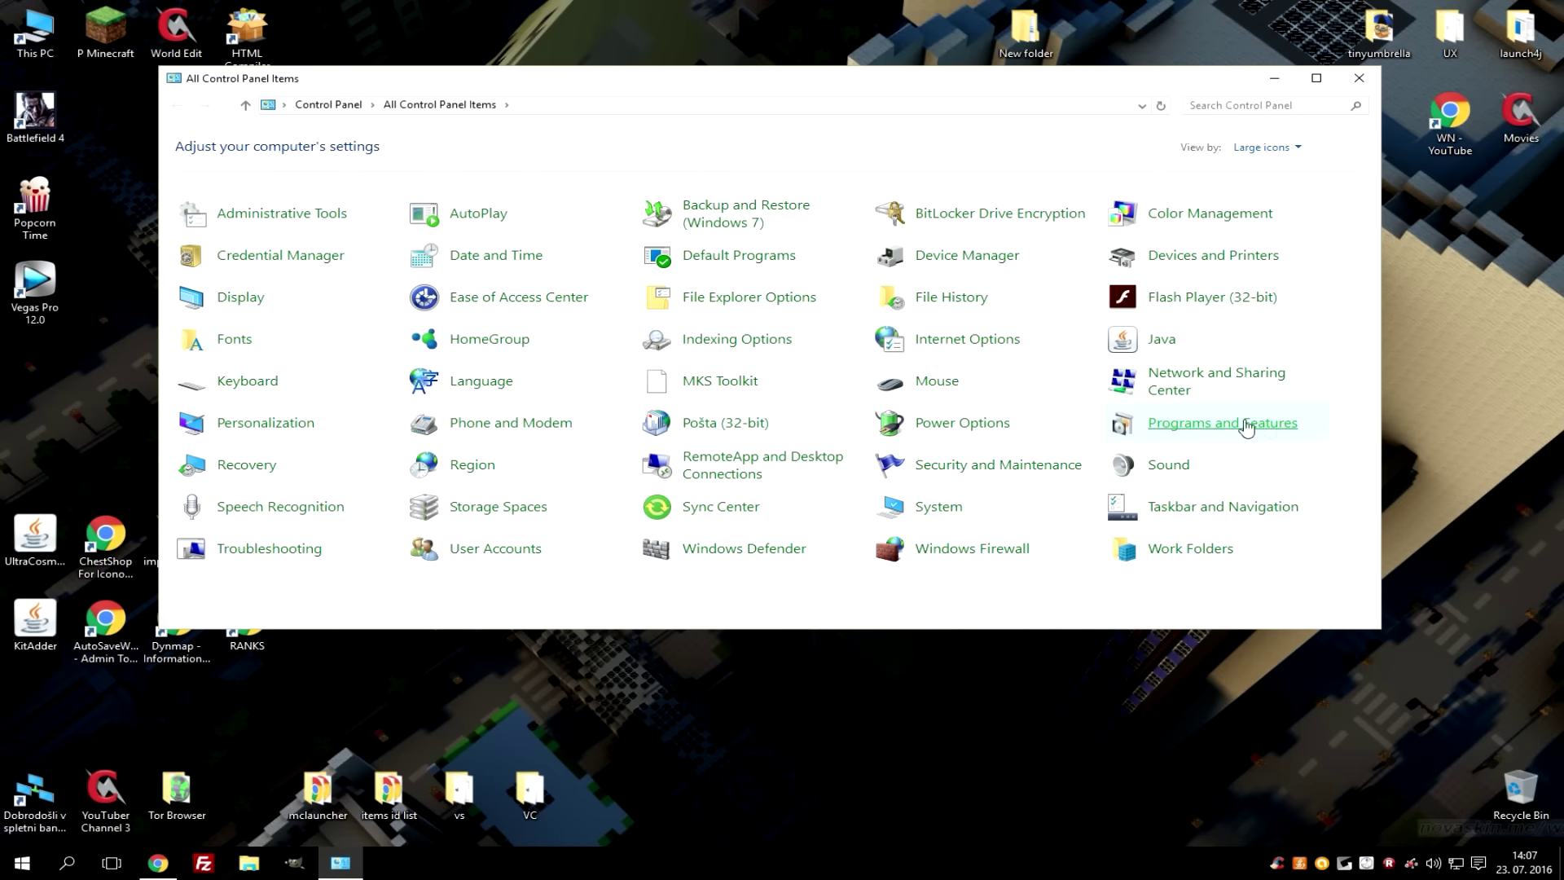
{"action": "left_click", "coordinate": [1269, 424]}
{"action": "left_click", "coordinate": [680, 343]}
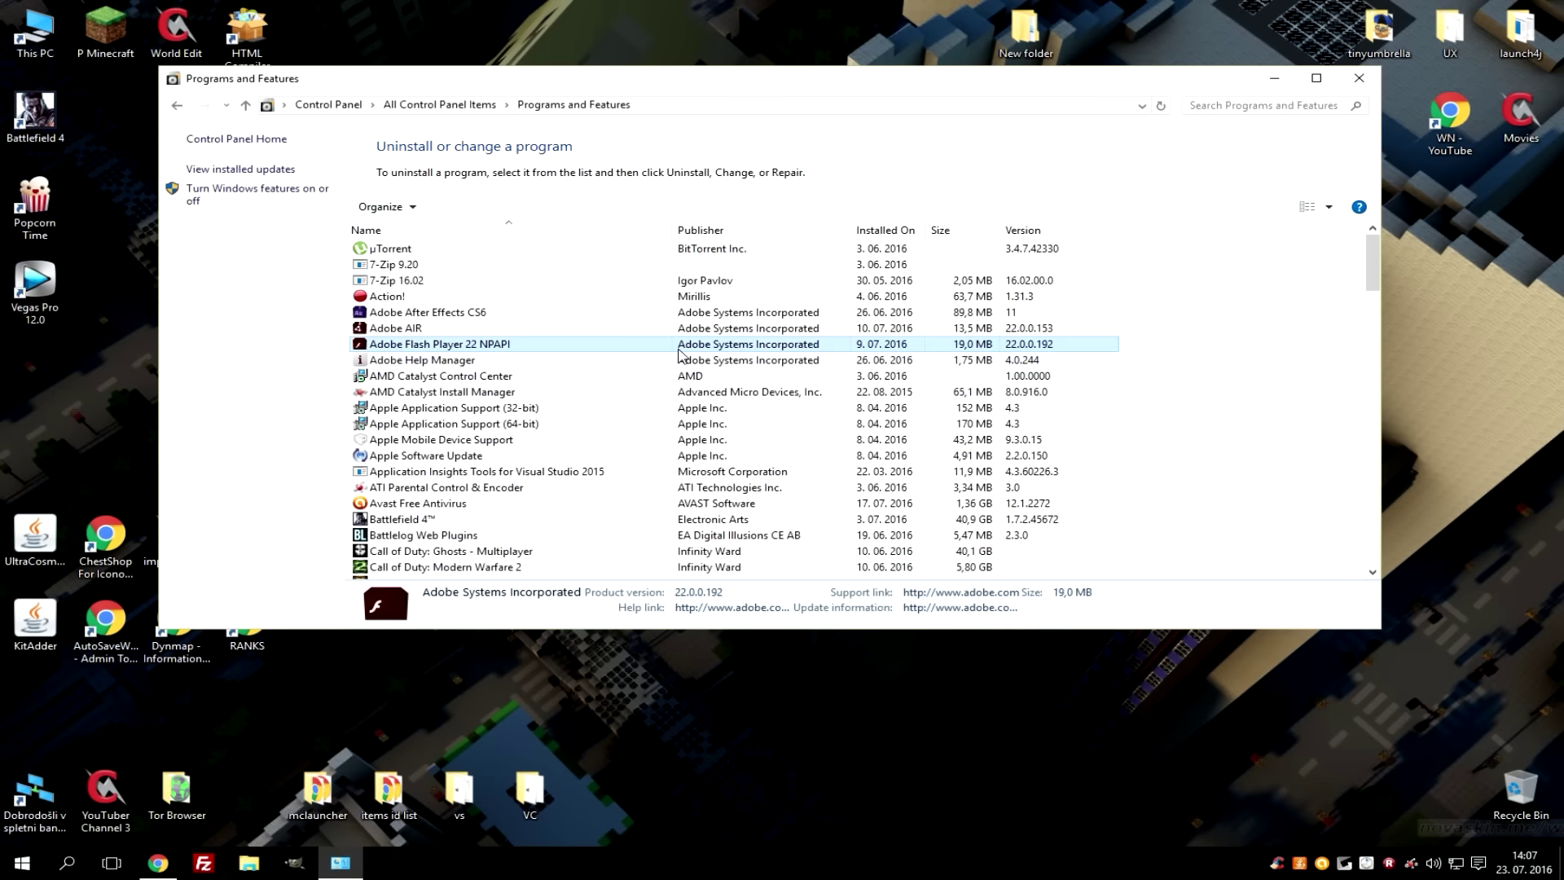
{"action": "scroll", "coordinate": [680, 356], "scroll_direction": "down", "scroll_amount": 3}
{"action": "key", "text": "j"}
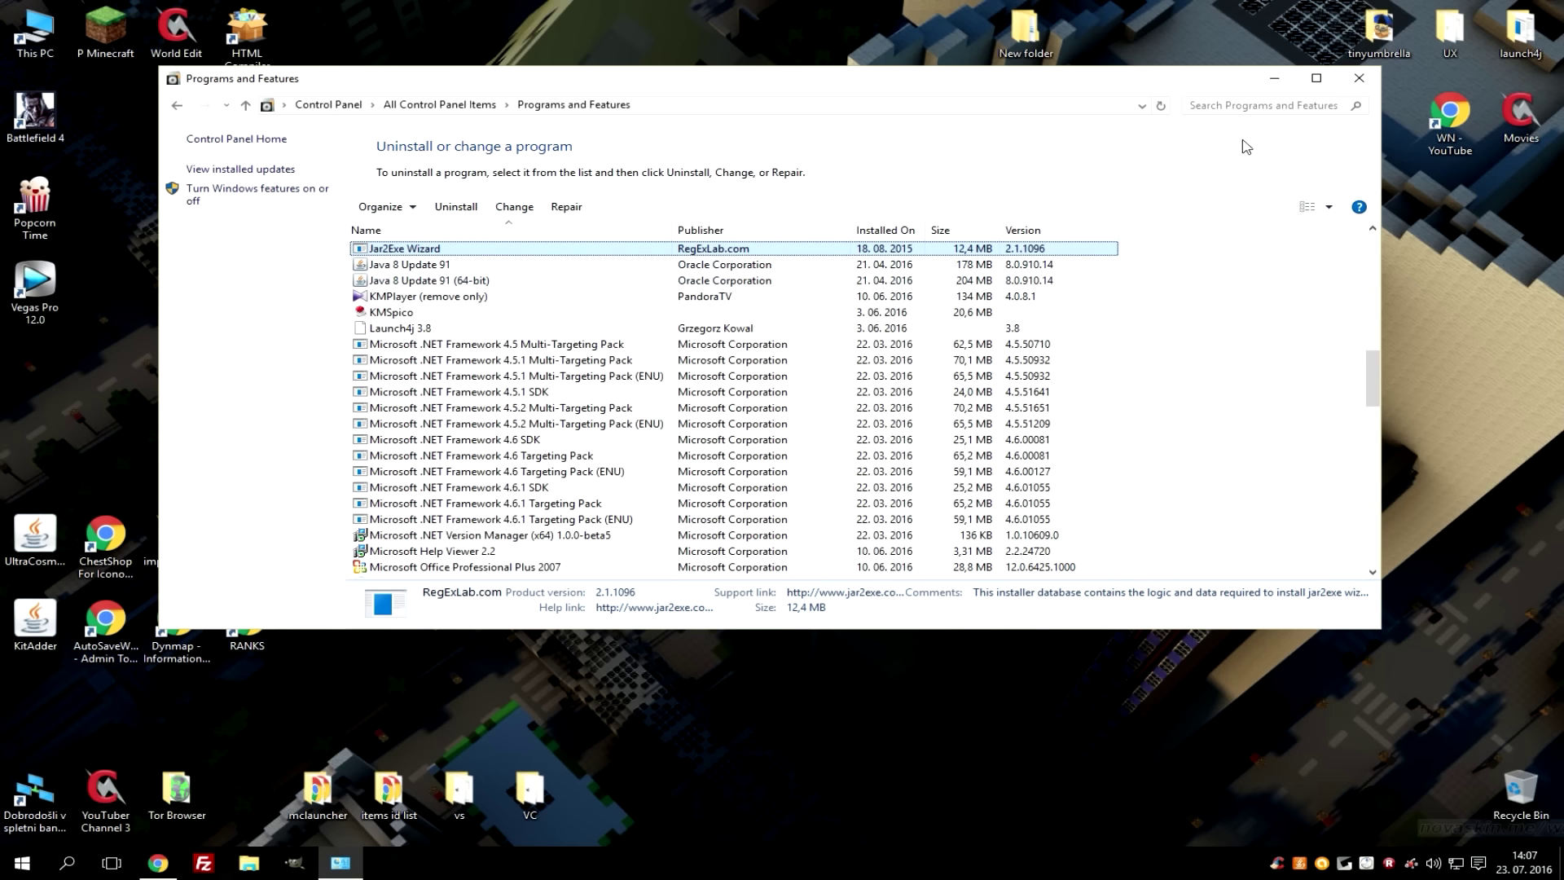
{"action": "left_click", "coordinate": [1350, 79]}
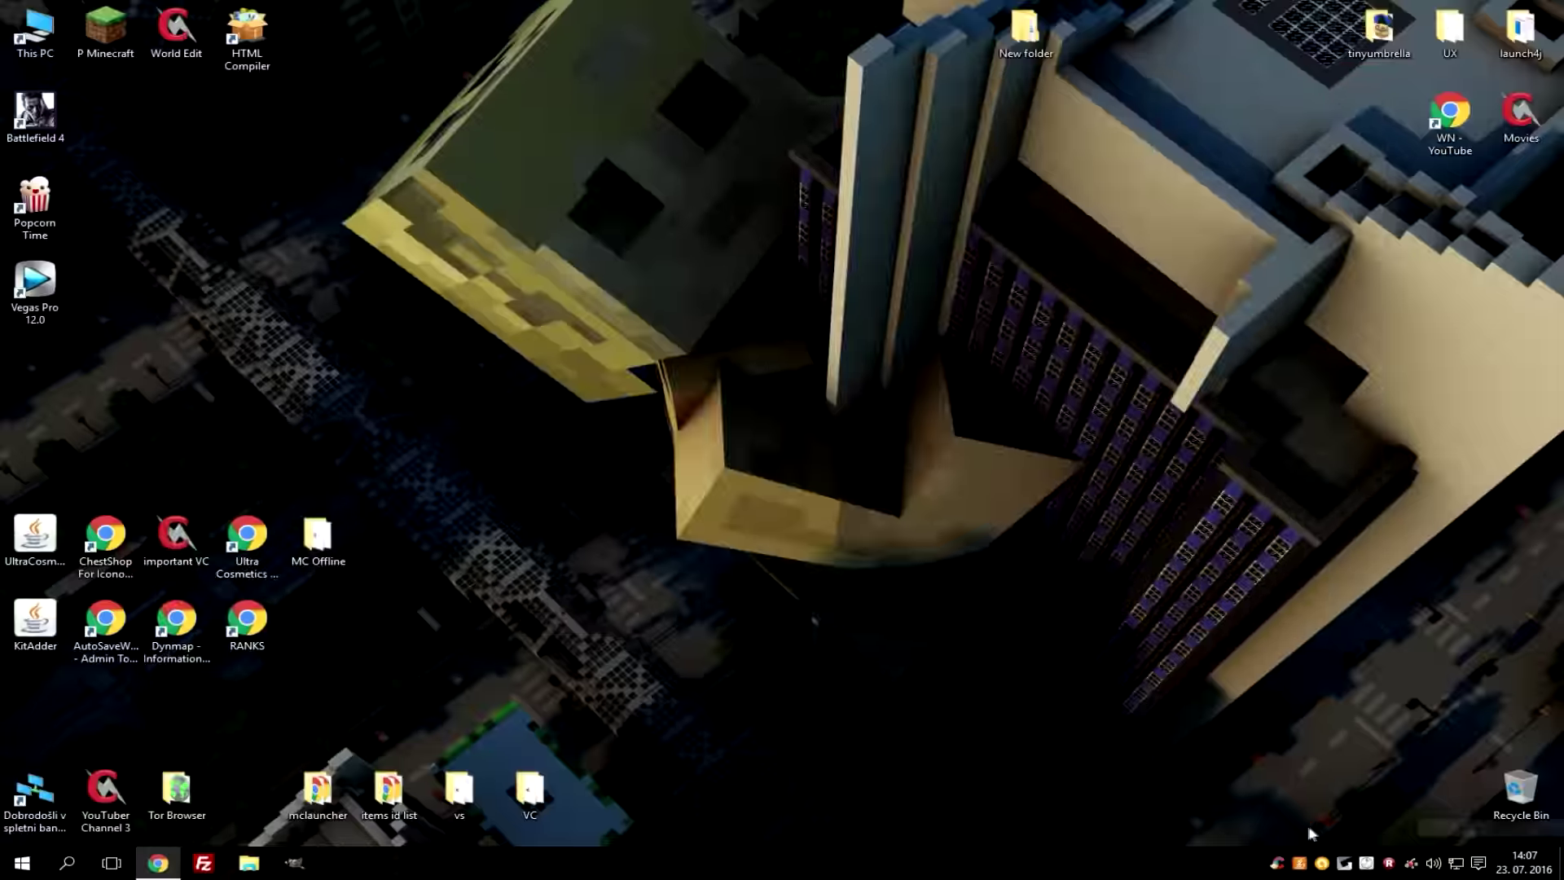
Step: Start the pending Java update download, then close the Java installer download
{"action": "left_click", "coordinate": [1301, 869]}
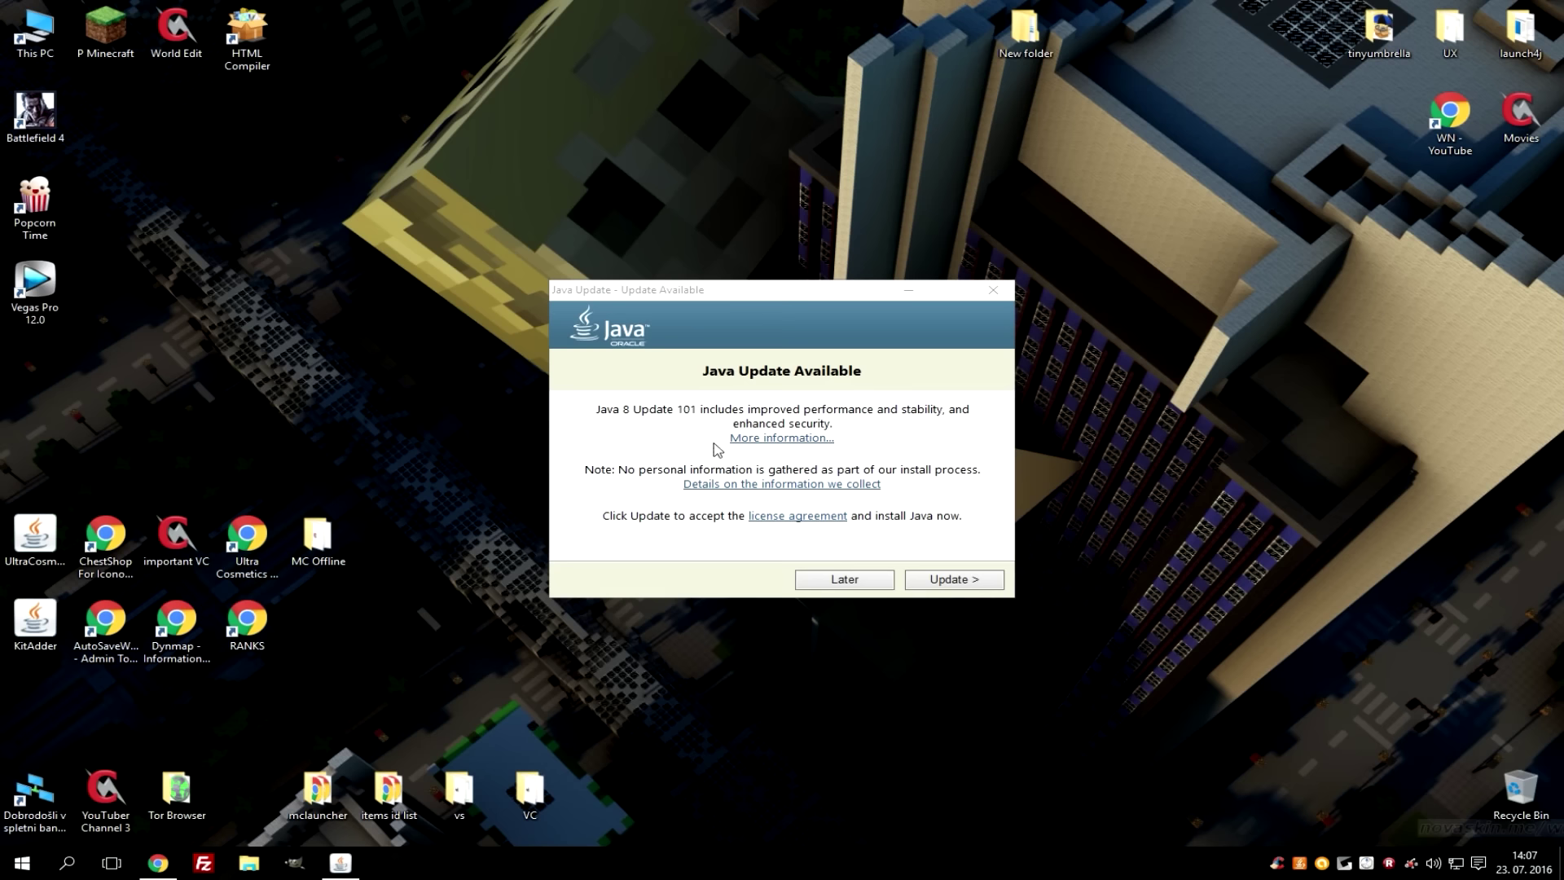
{"action": "left_click", "coordinate": [975, 583]}
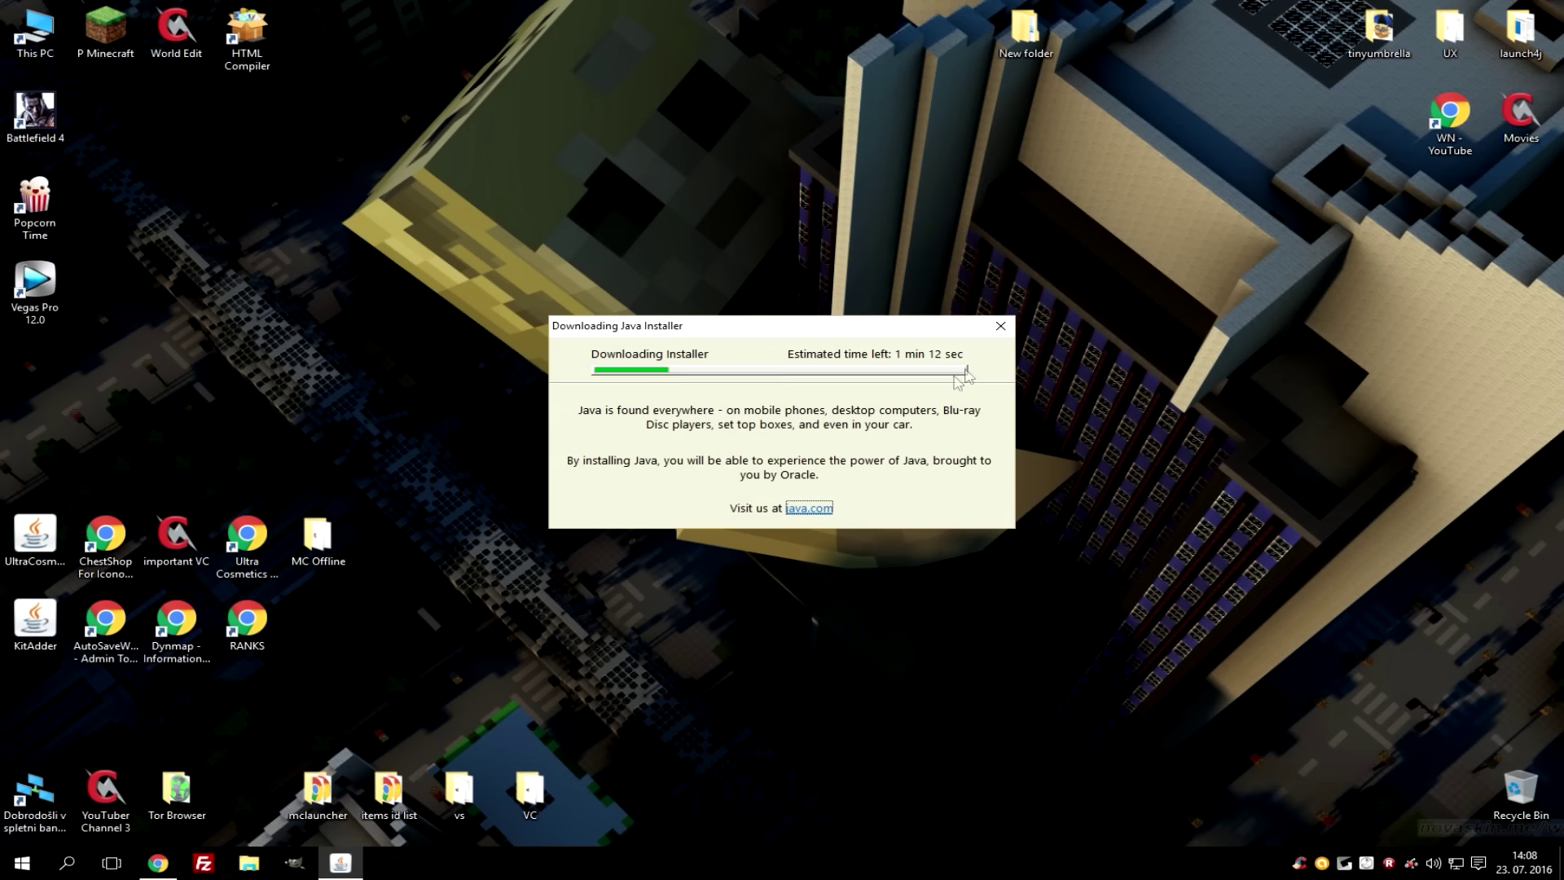
{"action": "left_click", "coordinate": [1006, 333]}
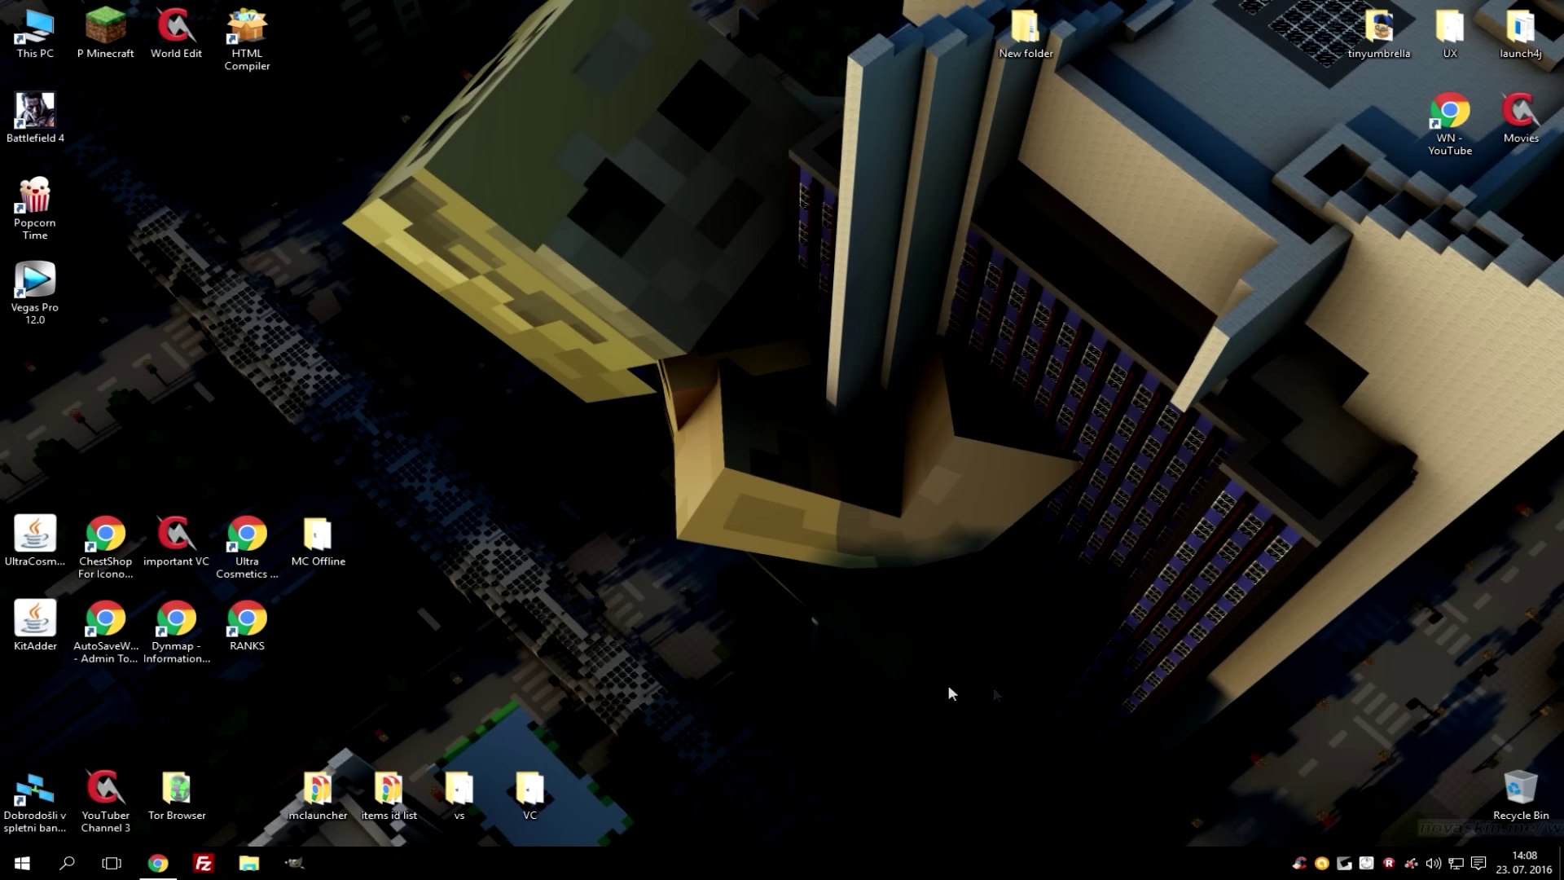
Step: Search Google for mc-launcher.com and open the Mc-Launcher.com: Home result
{"action": "left_click", "coordinate": [158, 863]}
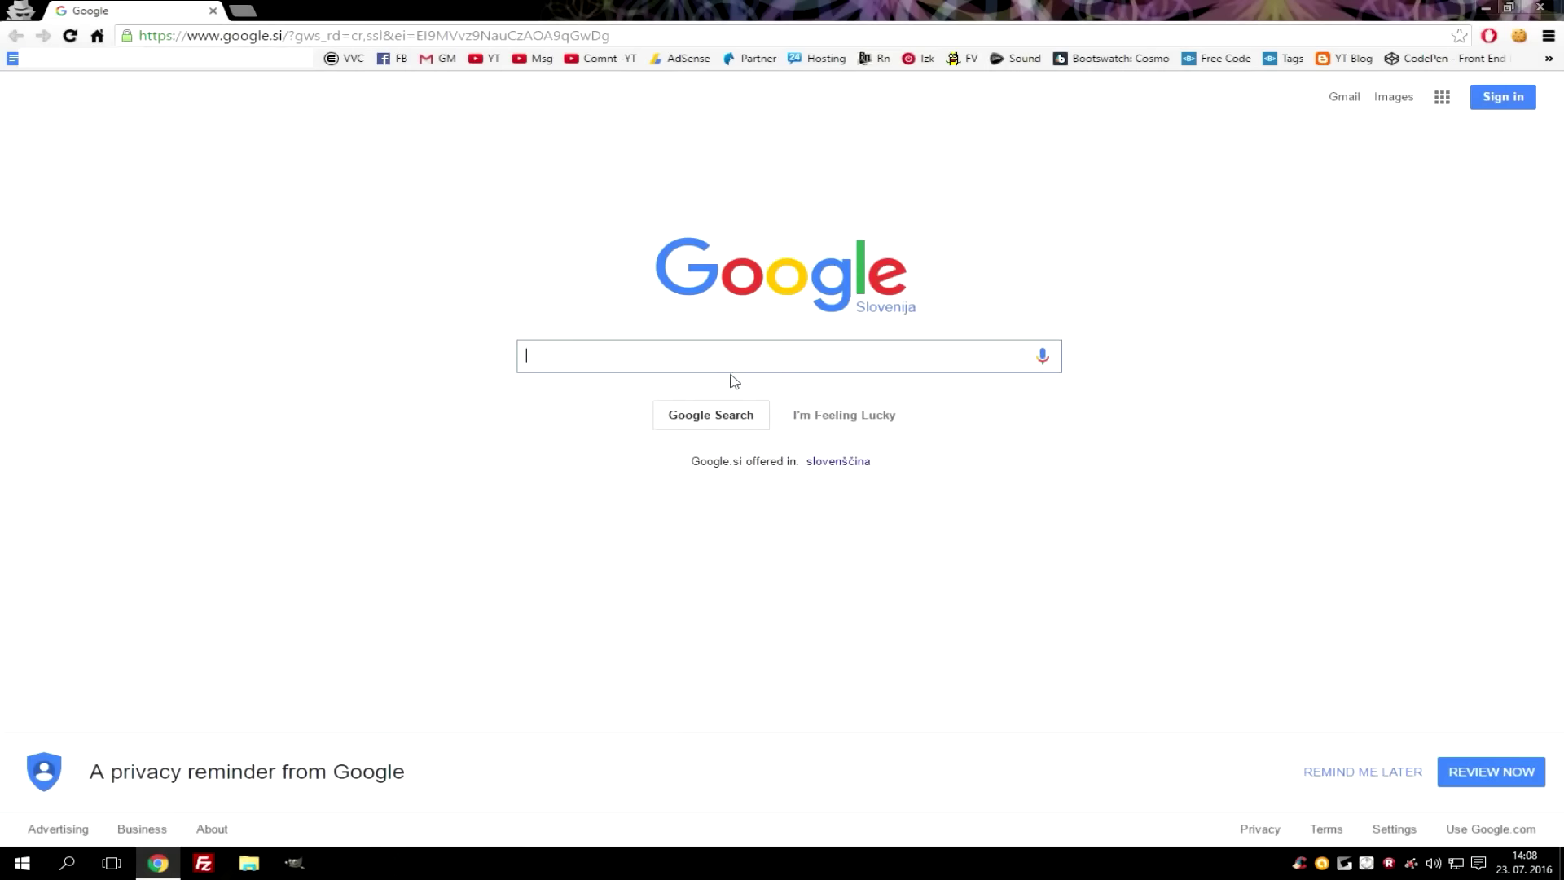
{"action": "type", "text": "mc-"}
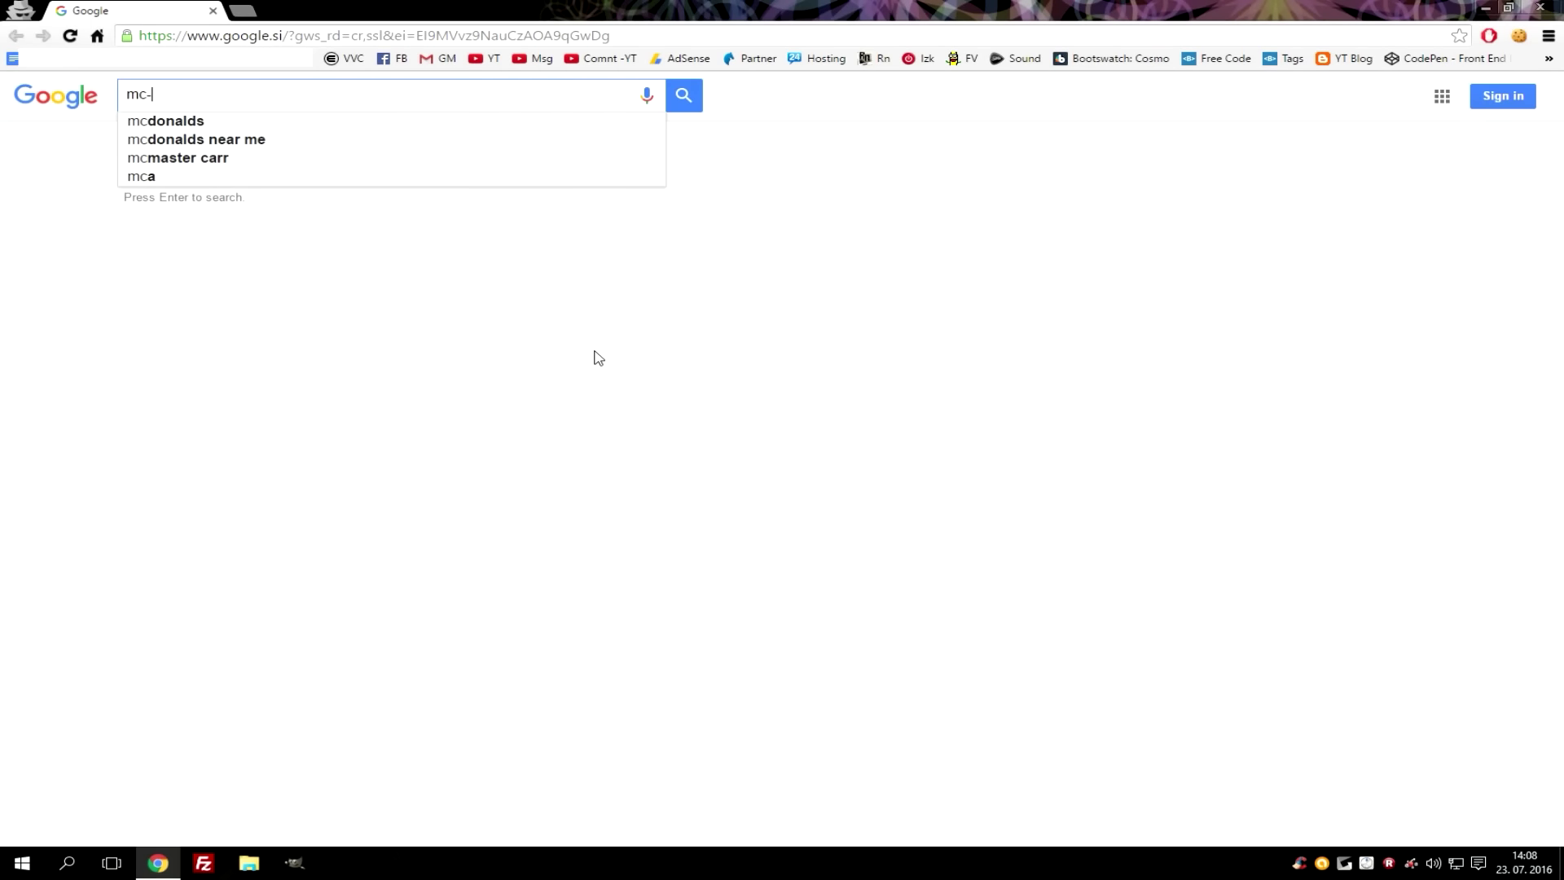
{"action": "type", "text": "launcher.com"}
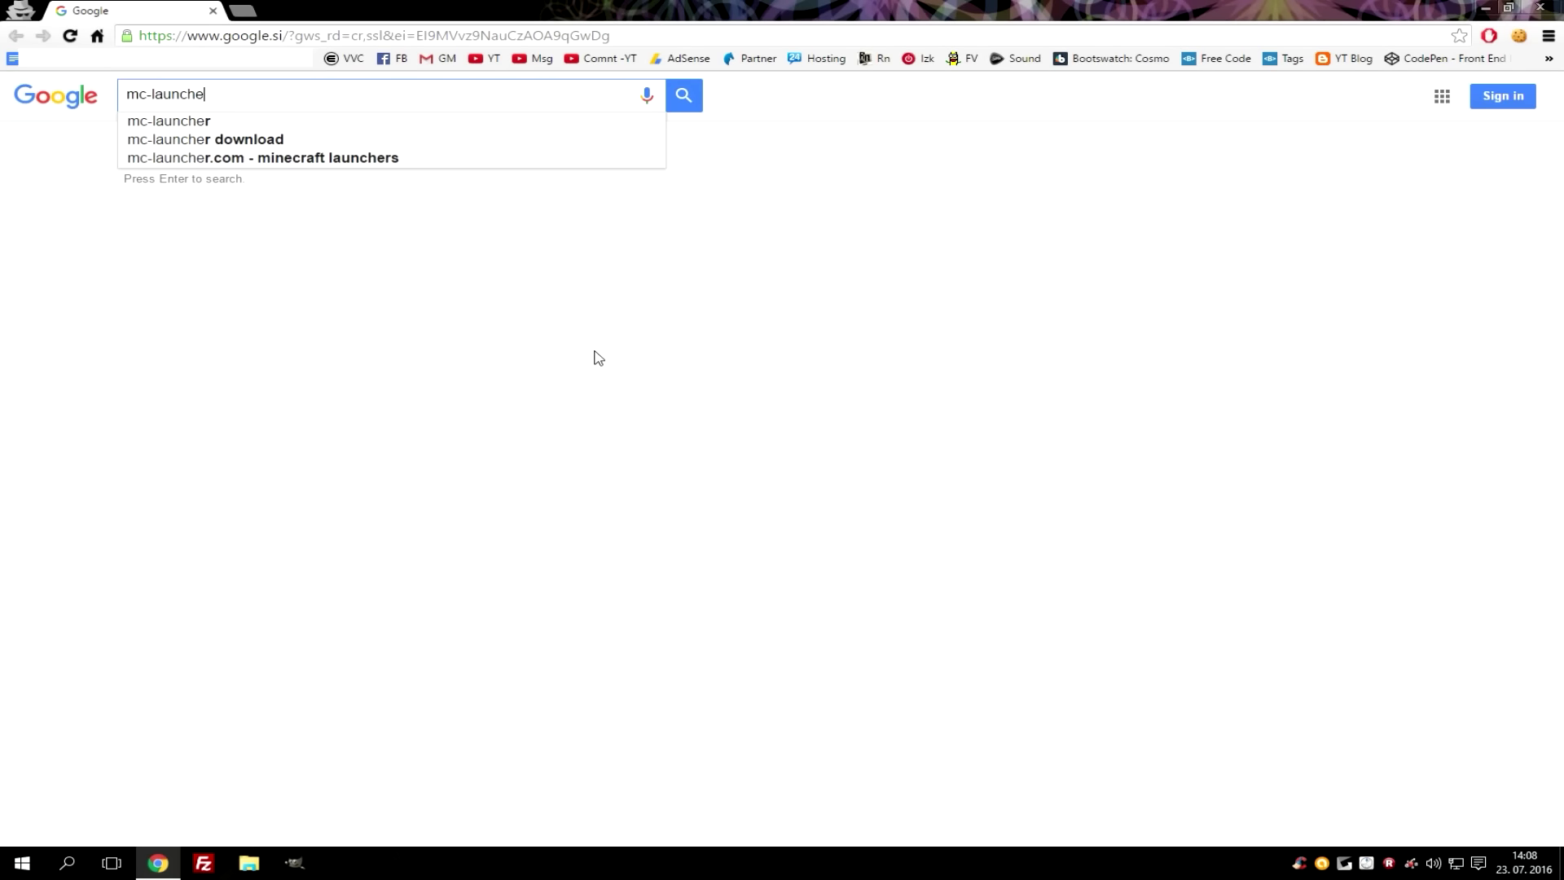
{"action": "key", "text": "Return"}
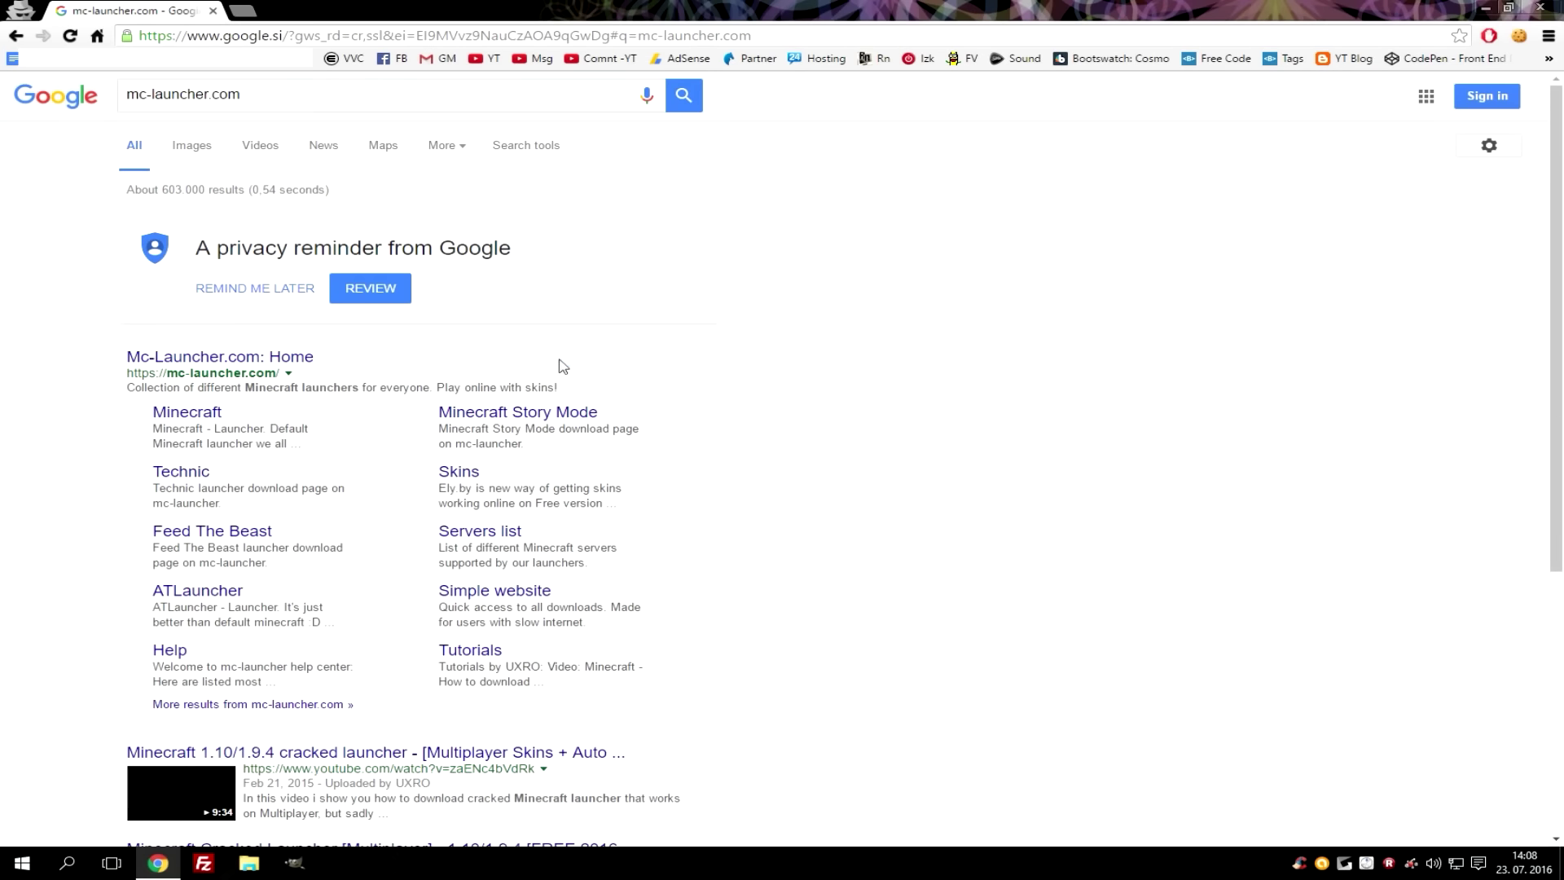
{"action": "left_click", "coordinate": [186, 364]}
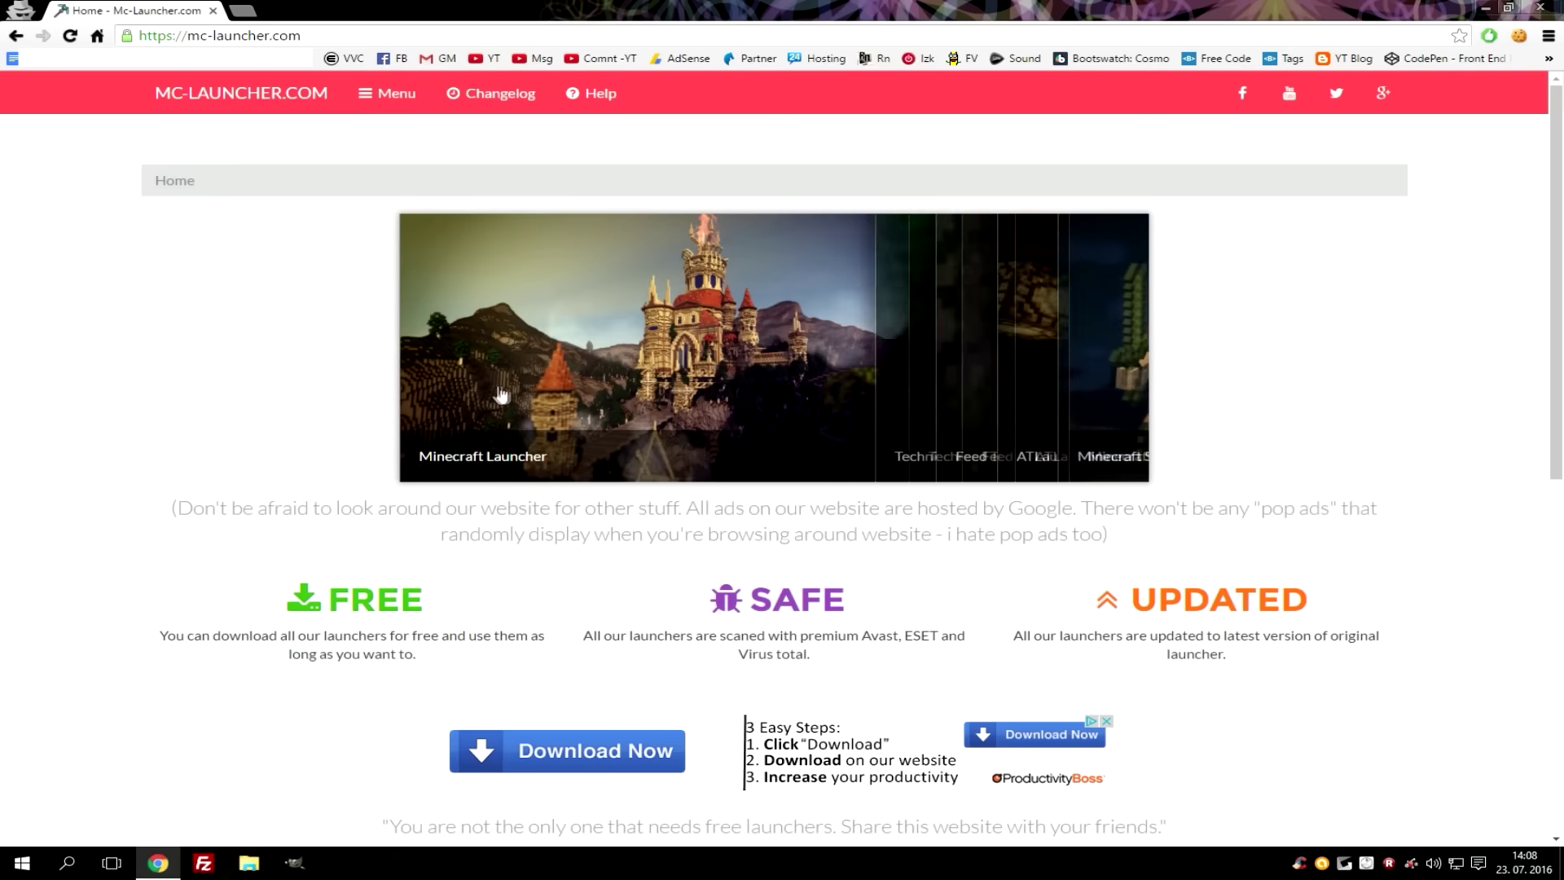
Step: Open the Minecraft Launcher page, scroll to its download links, and close the VirusTotal results tab
{"action": "left_click", "coordinate": [729, 350]}
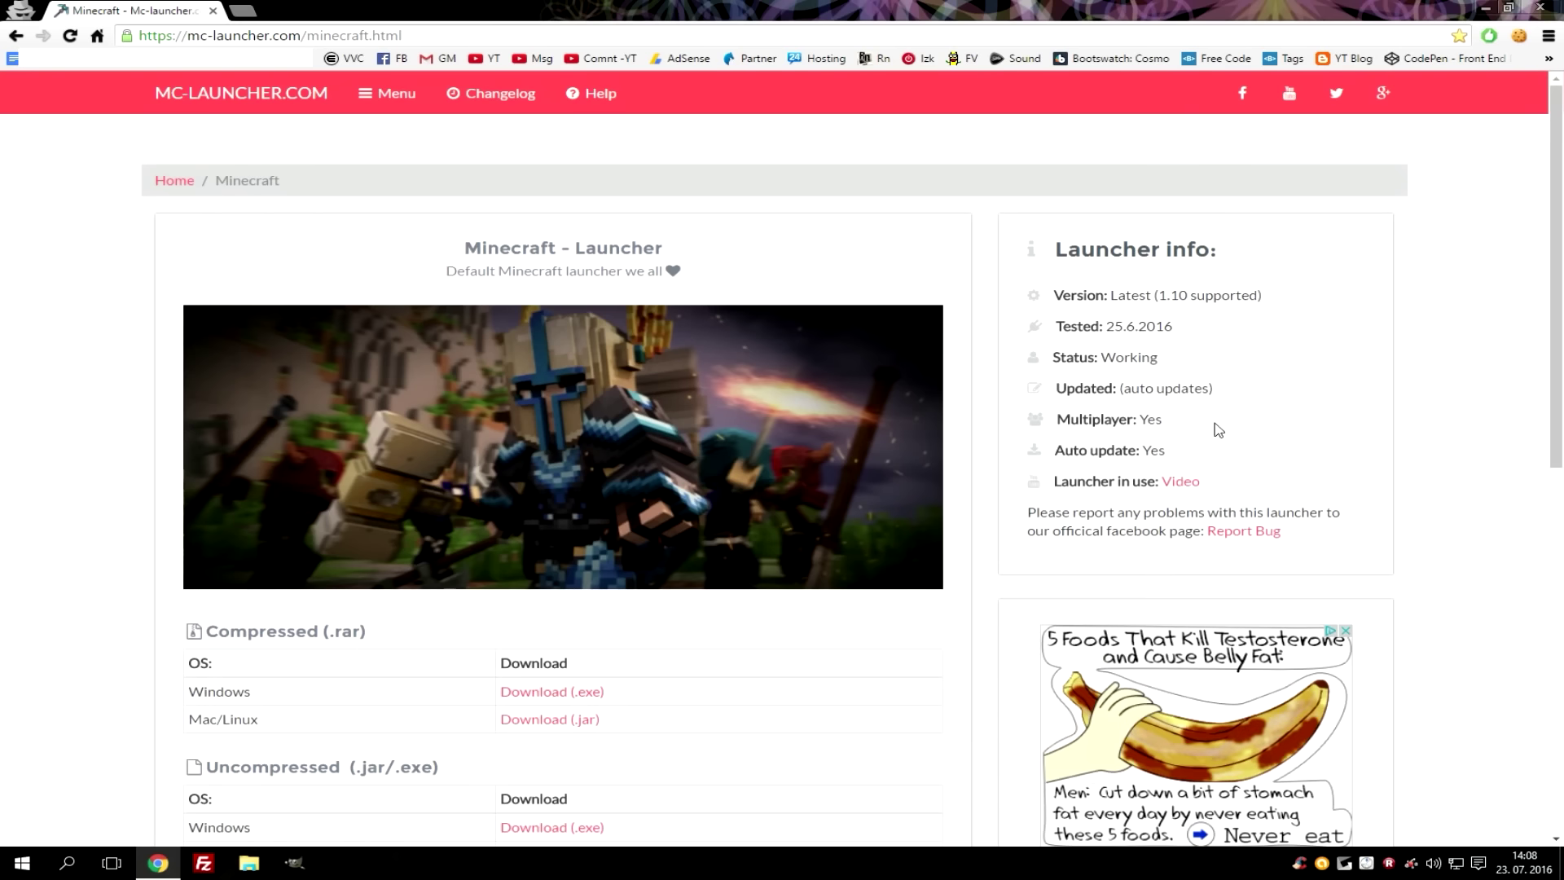
{"action": "scroll", "coordinate": [1187, 352], "scroll_direction": "down", "scroll_amount": 3}
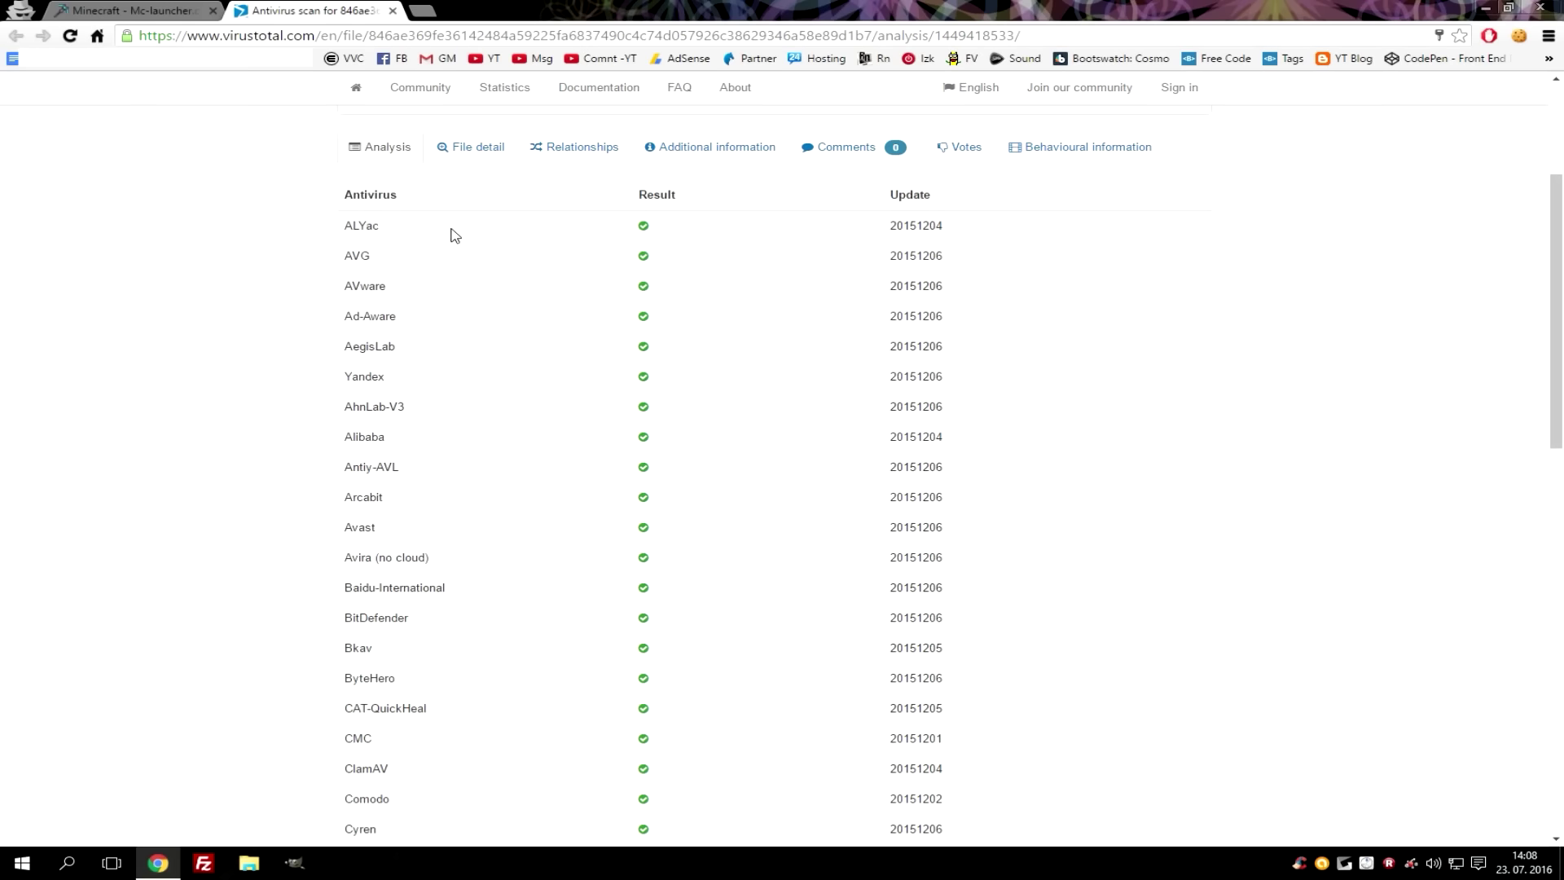
{"action": "scroll", "coordinate": [405, 315], "scroll_direction": "down", "scroll_amount": 10}
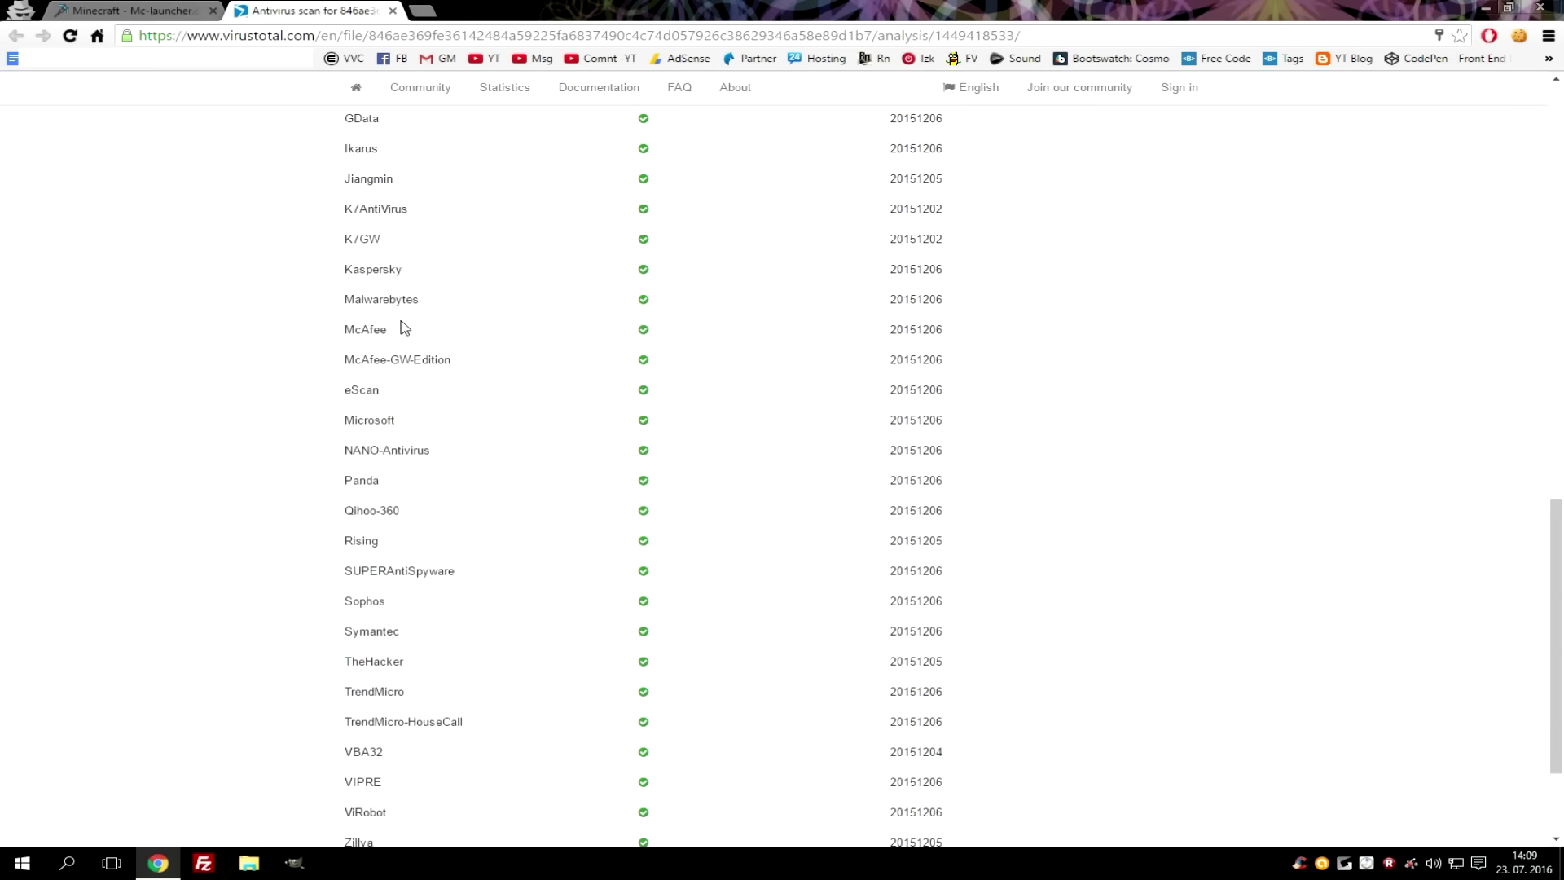
{"action": "middle_click", "coordinate": [336, 10]}
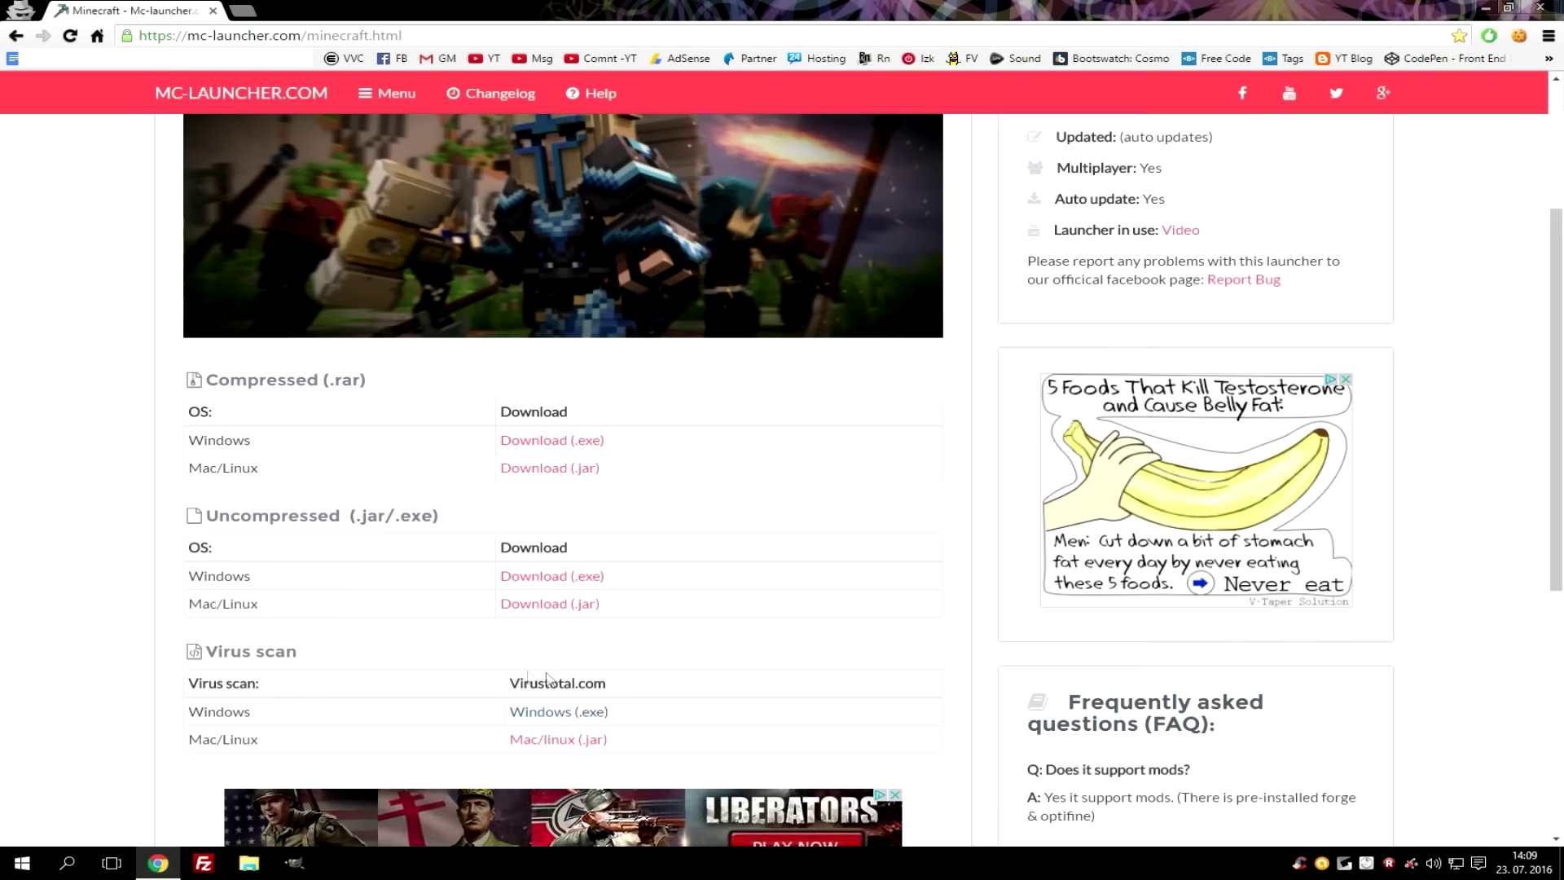
{"action": "scroll", "coordinate": [660, 619], "scroll_direction": "up", "scroll_amount": 1}
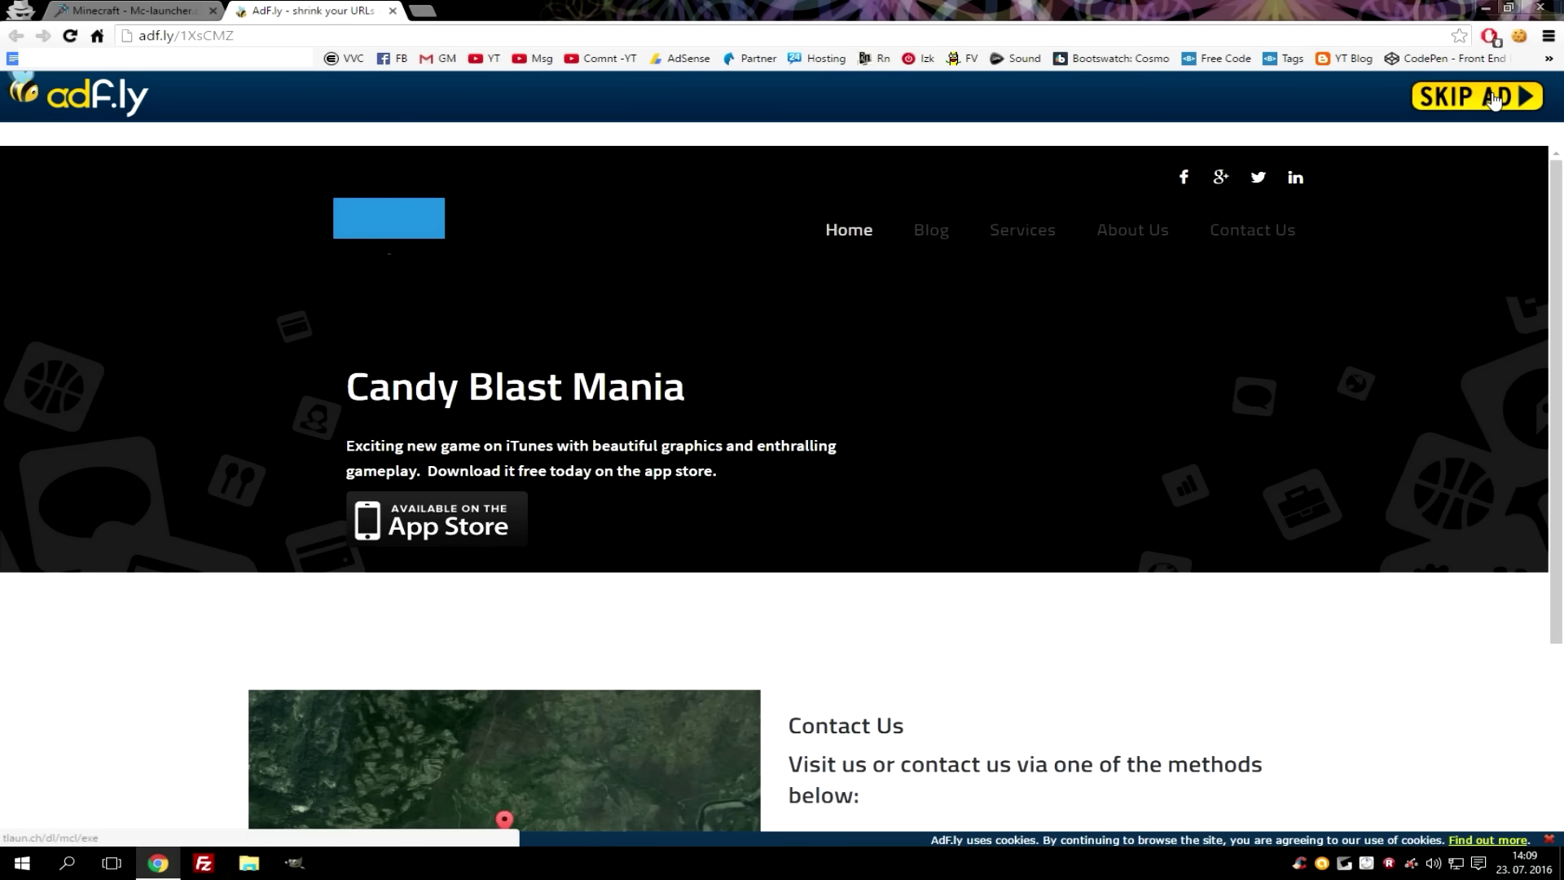
Step: Skip the ad and drag the downloaded TLauncher-MCL.exe onto the desktop
{"action": "left_click", "coordinate": [1493, 98]}
{"action": "mouse_move", "coordinate": [1043, 9]}
{"action": "left_mouse_down"}
{"action": "mouse_move", "coordinate": [1023, 55]}
{"action": "mouse_move", "coordinate": [1219, 50]}
{"action": "left_mouse_up"}
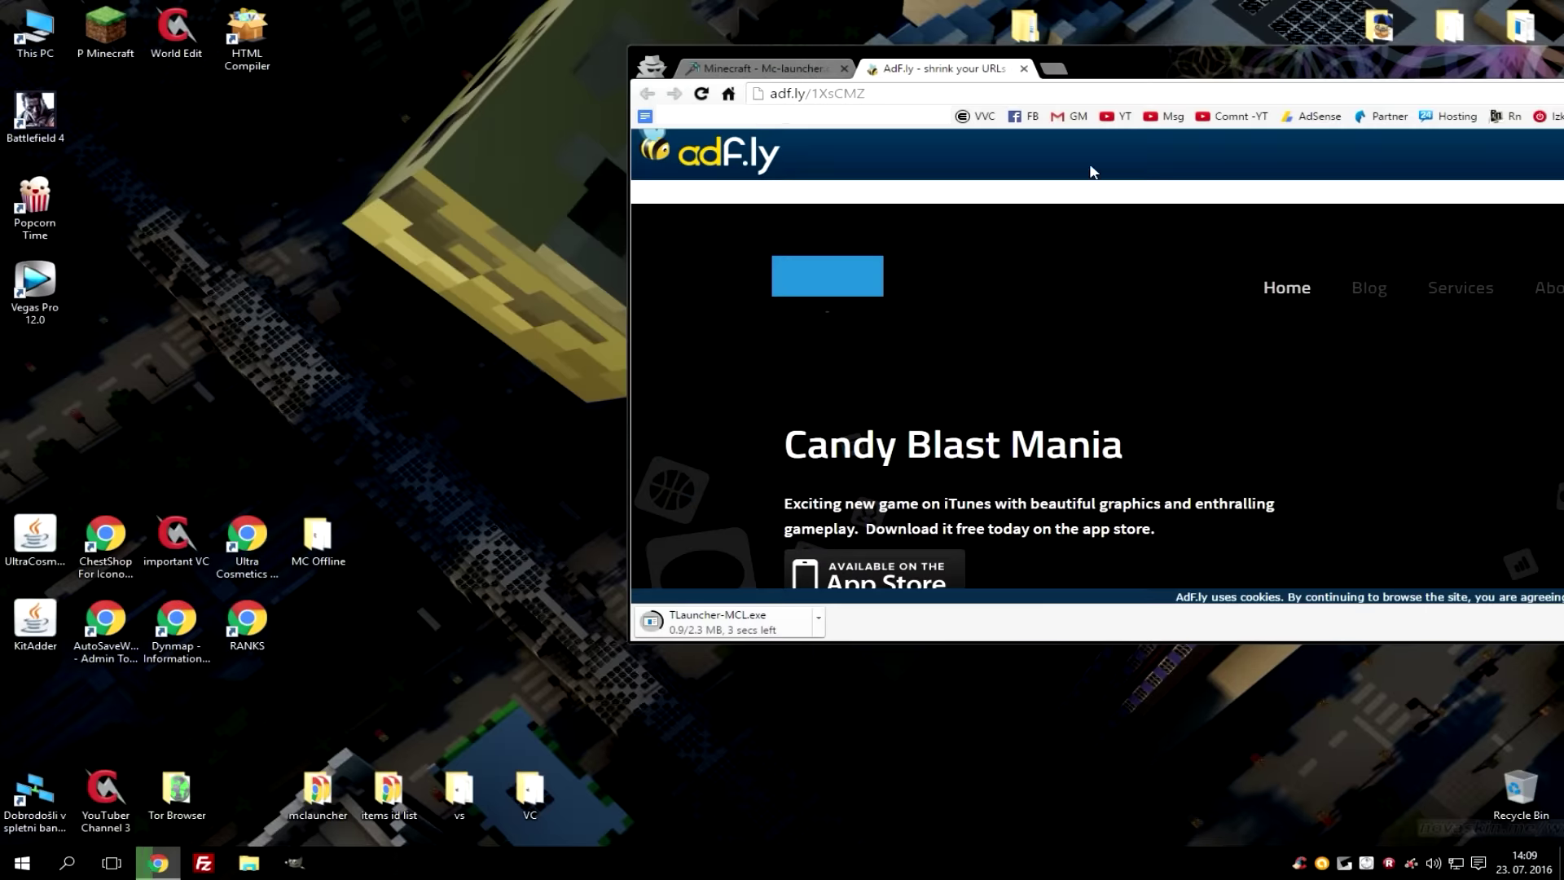
{"action": "left_click", "coordinate": [717, 623]}
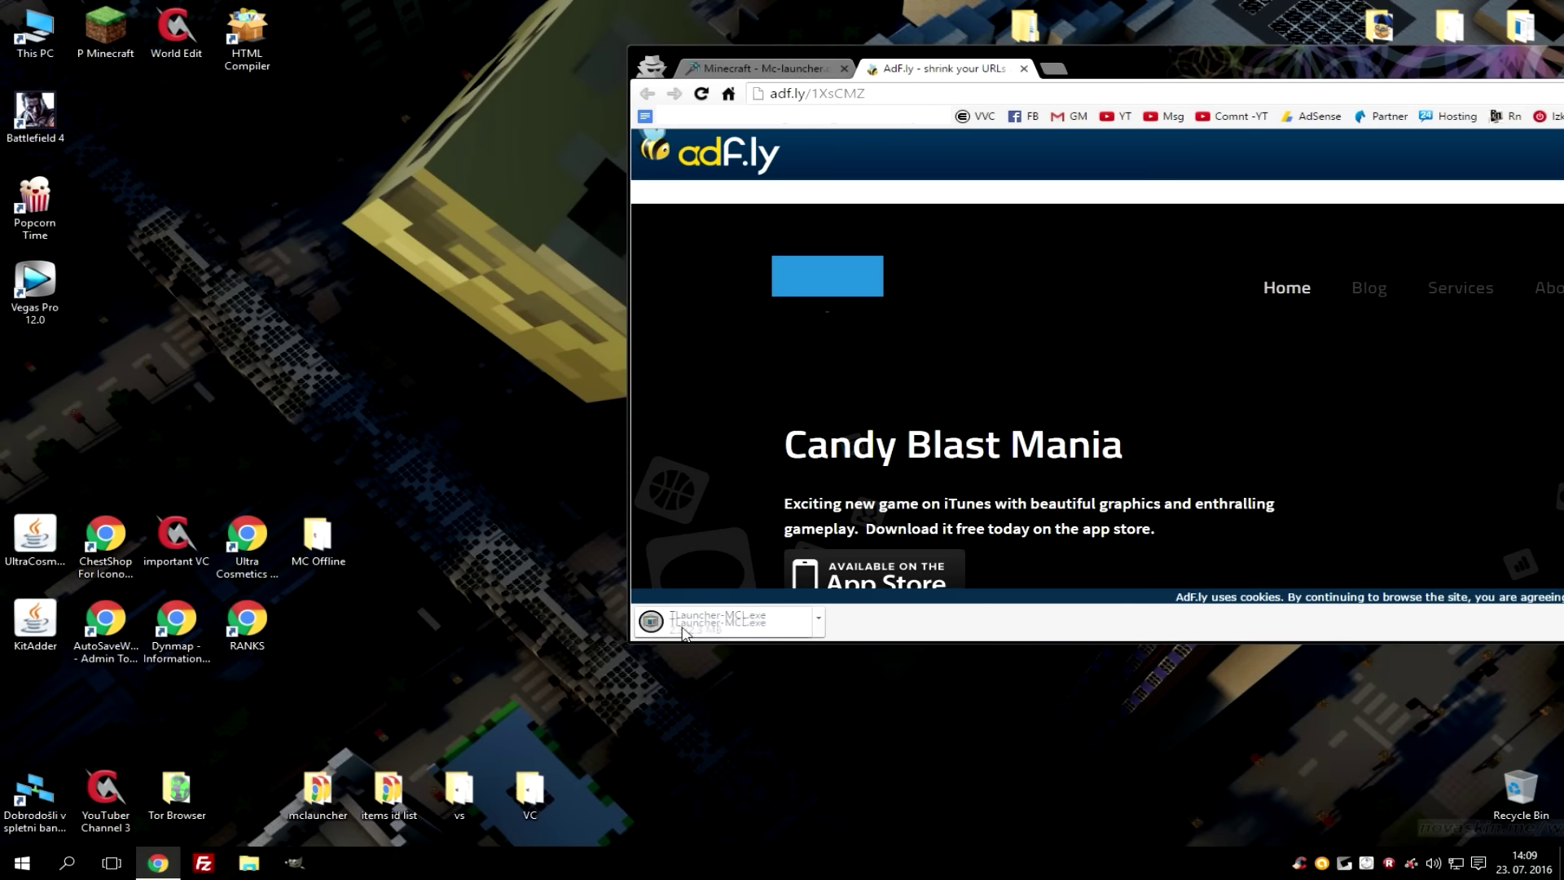
{"action": "mouse_move", "coordinate": [717, 623]}
{"action": "left_mouse_down"}
{"action": "mouse_move", "coordinate": [399, 175]}
{"action": "mouse_move", "coordinate": [389, 61]}
{"action": "left_mouse_up"}
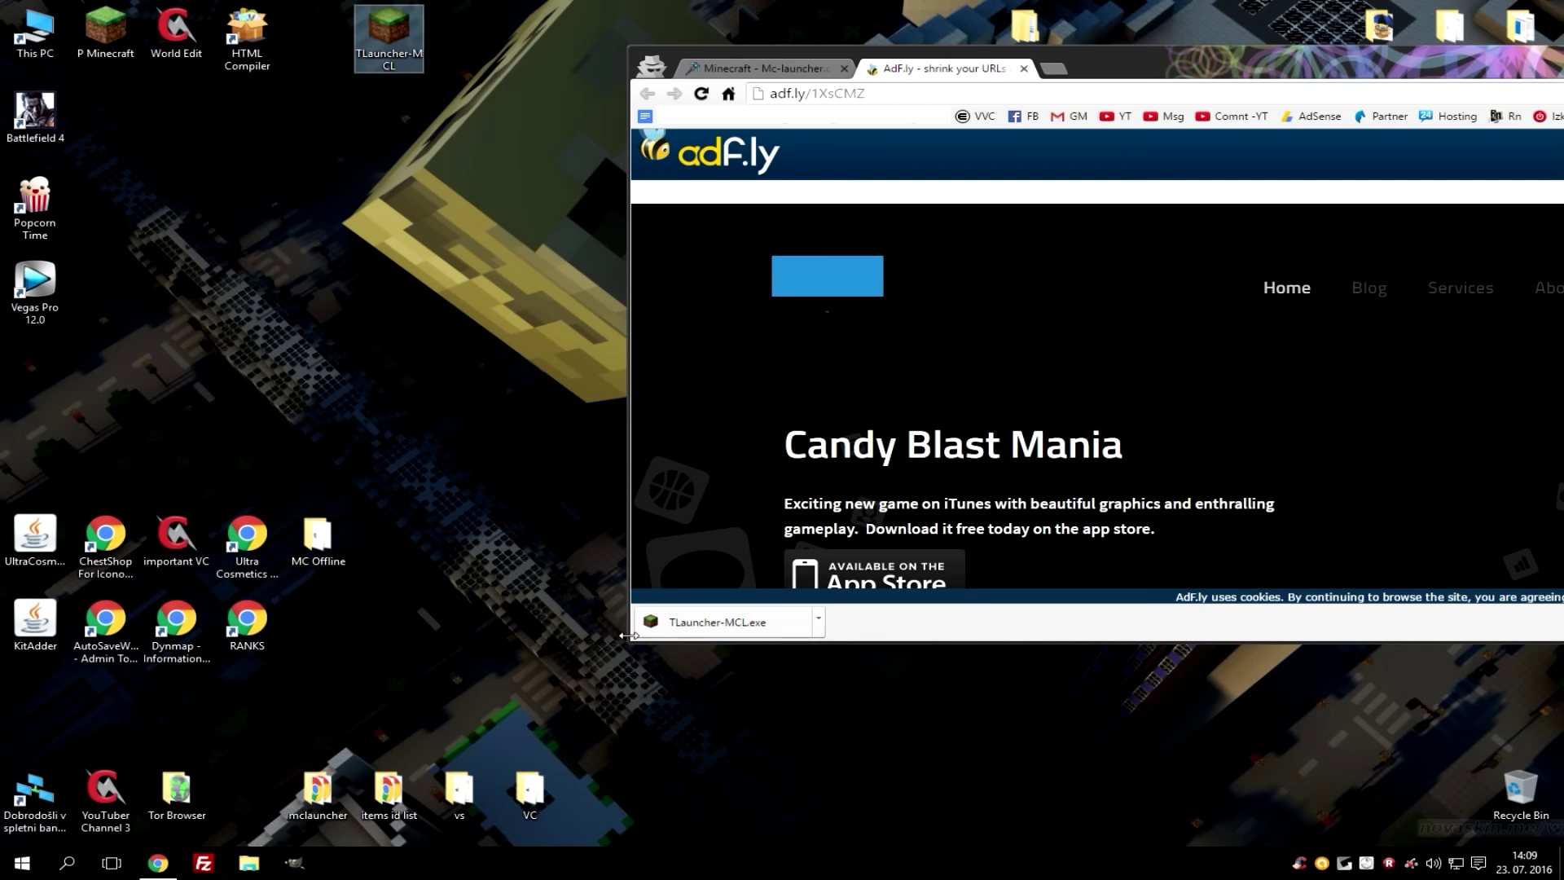
Step: Check the Downloads folder in Explorer, close the ad tab, and maximize Chrome again
{"action": "left_click", "coordinate": [33, 23]}
{"action": "double_click", "coordinate": [33, 23]}
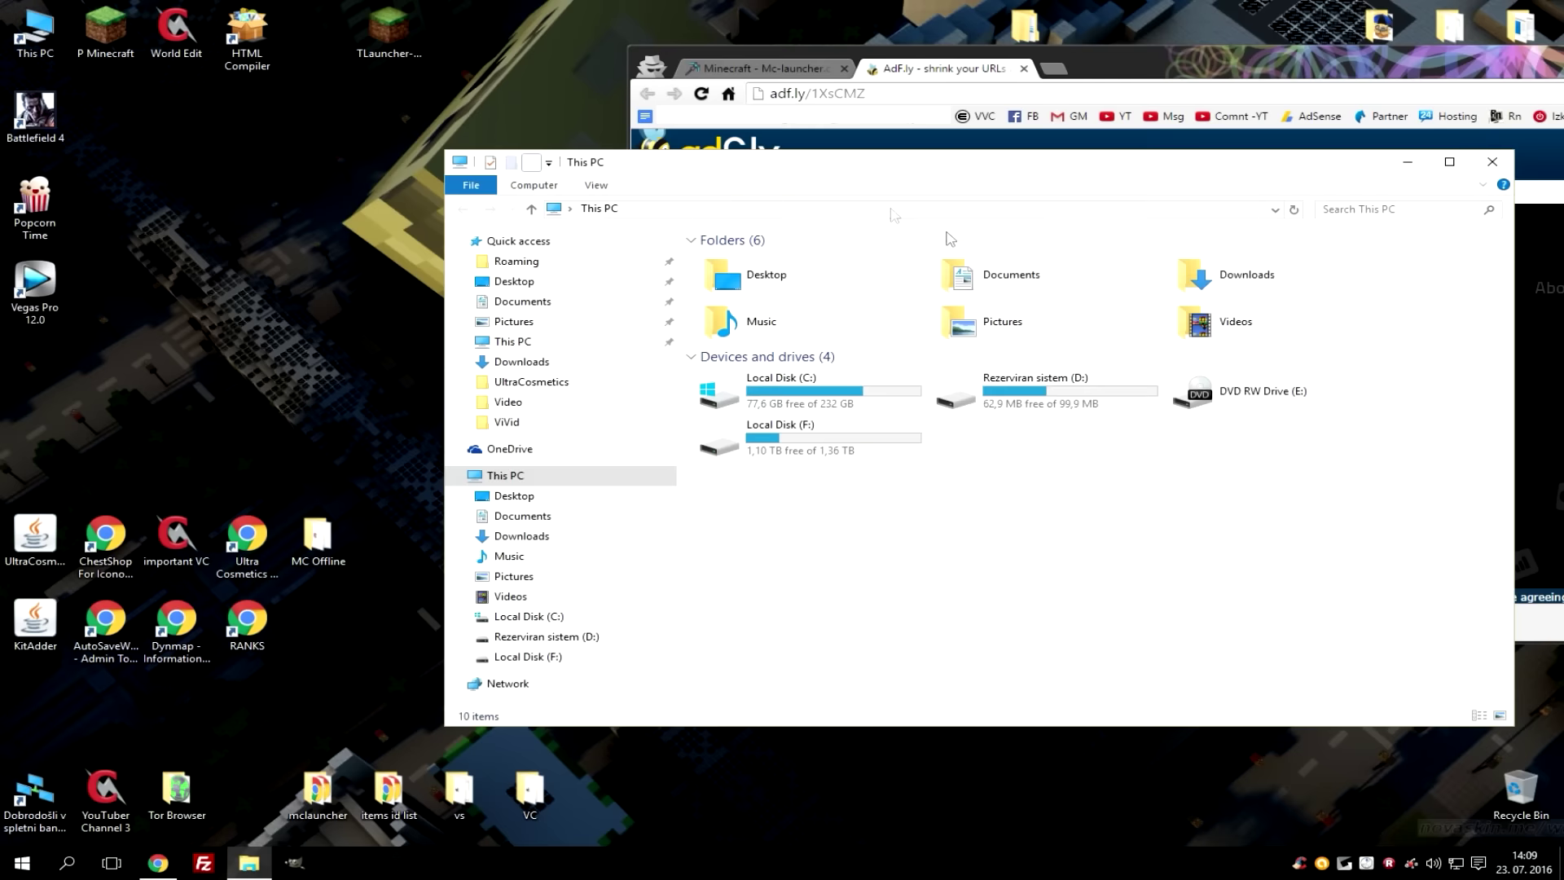
{"action": "double_click", "coordinate": [1261, 273]}
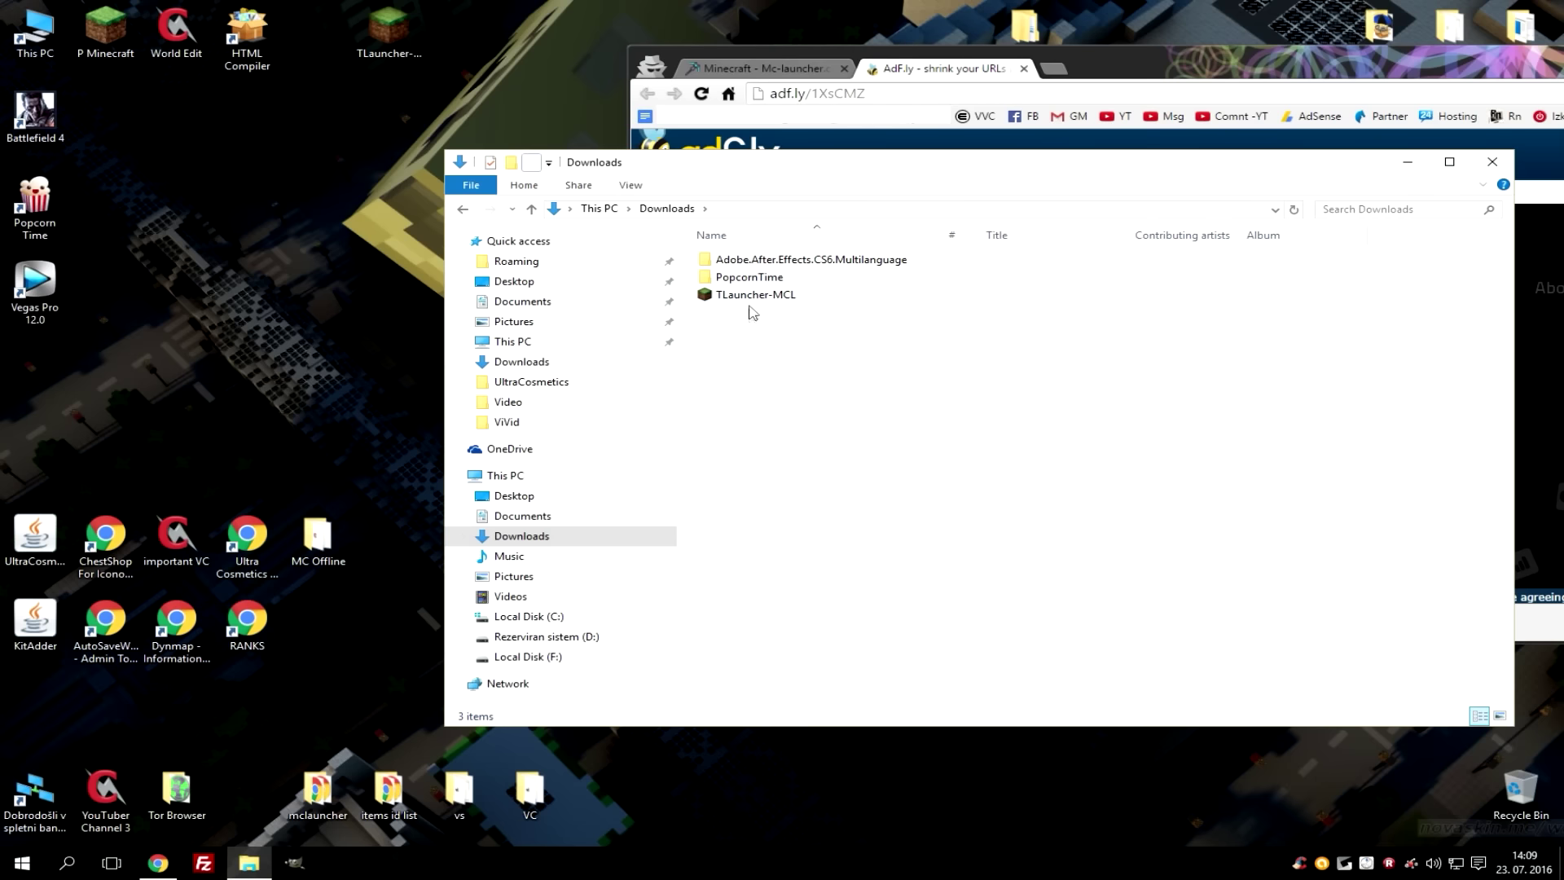
{"action": "left_click", "coordinate": [1492, 162]}
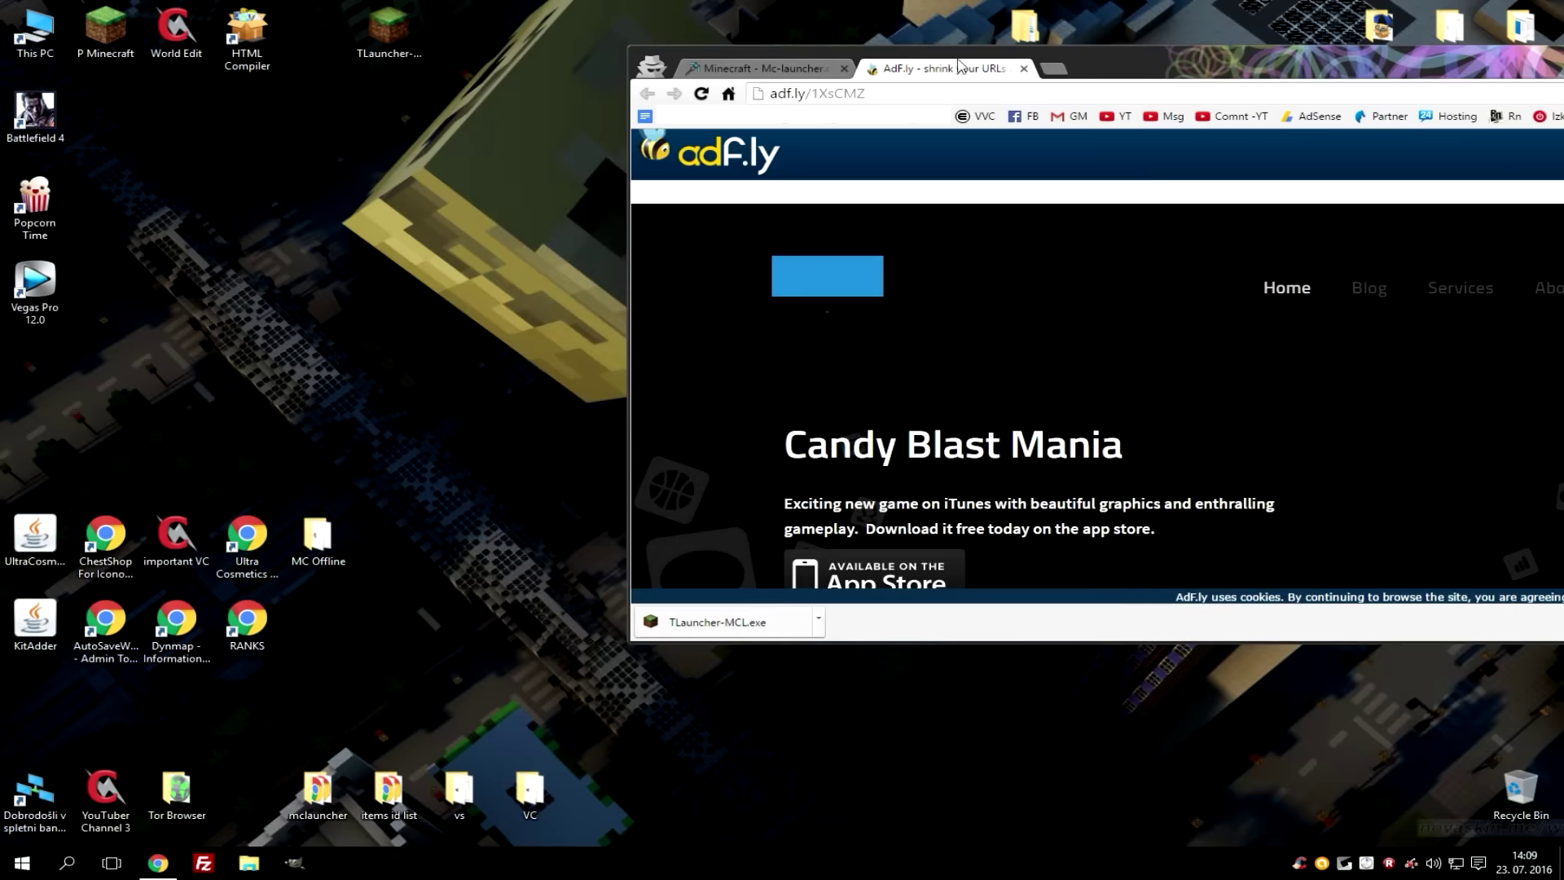
{"action": "left_click", "coordinate": [1024, 68]}
{"action": "double_click", "coordinate": [1222, 65]}
Step: Show the desktop, move the TLauncher-MCL icon to the middle, and refresh the desktop
{"action": "key", "text": "super+d"}
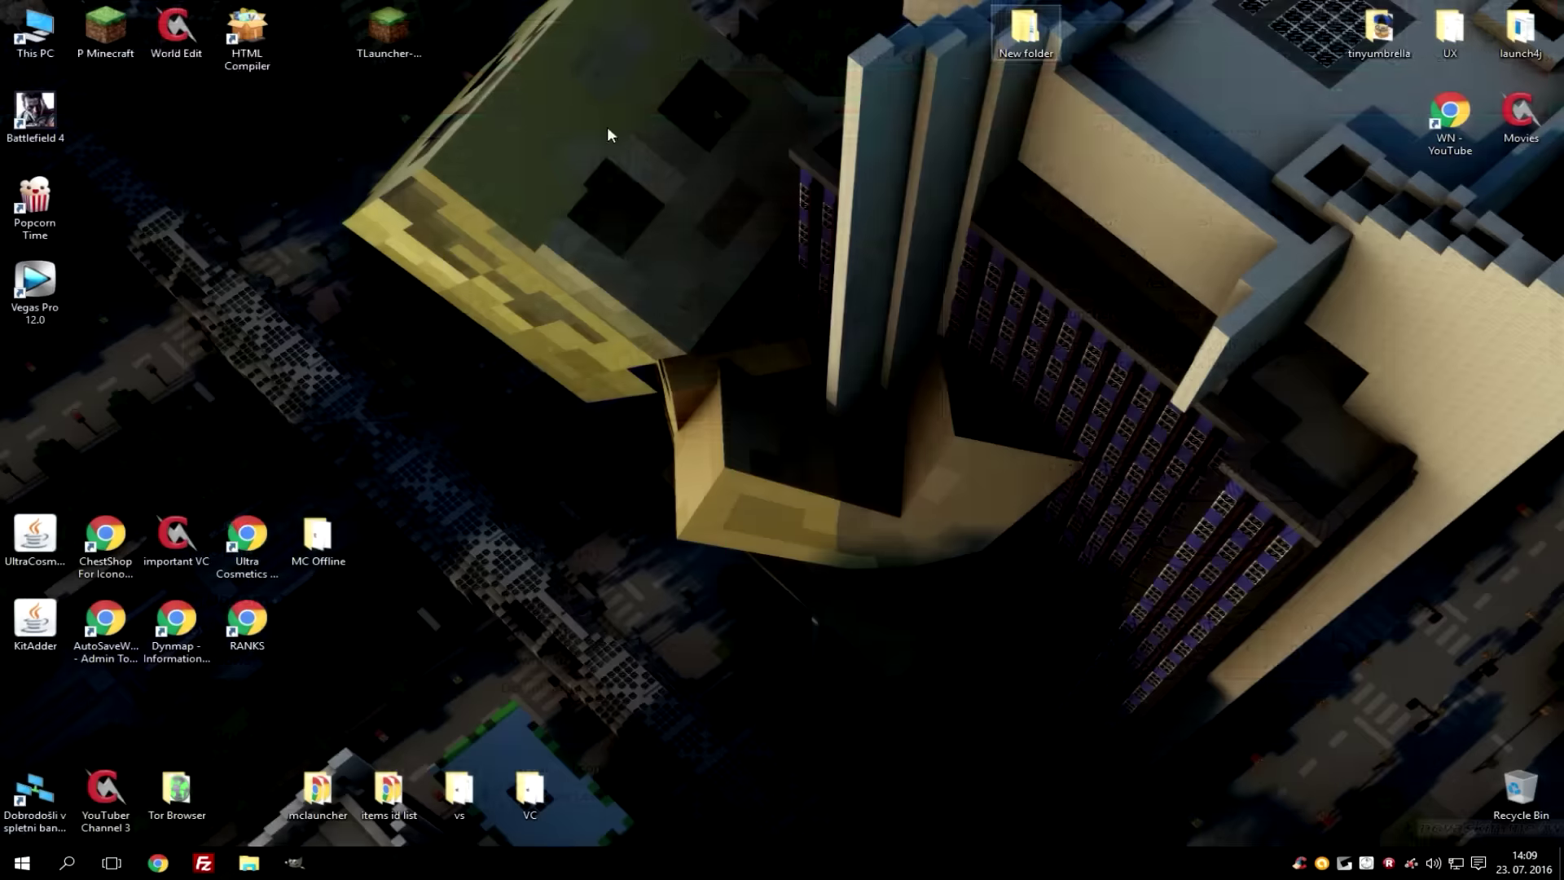
{"action": "mouse_move", "coordinate": [398, 18]}
{"action": "left_mouse_down"}
{"action": "mouse_move", "coordinate": [694, 422]}
{"action": "mouse_move", "coordinate": [603, 442]}
{"action": "mouse_move", "coordinate": [540, 528]}
{"action": "left_mouse_up"}
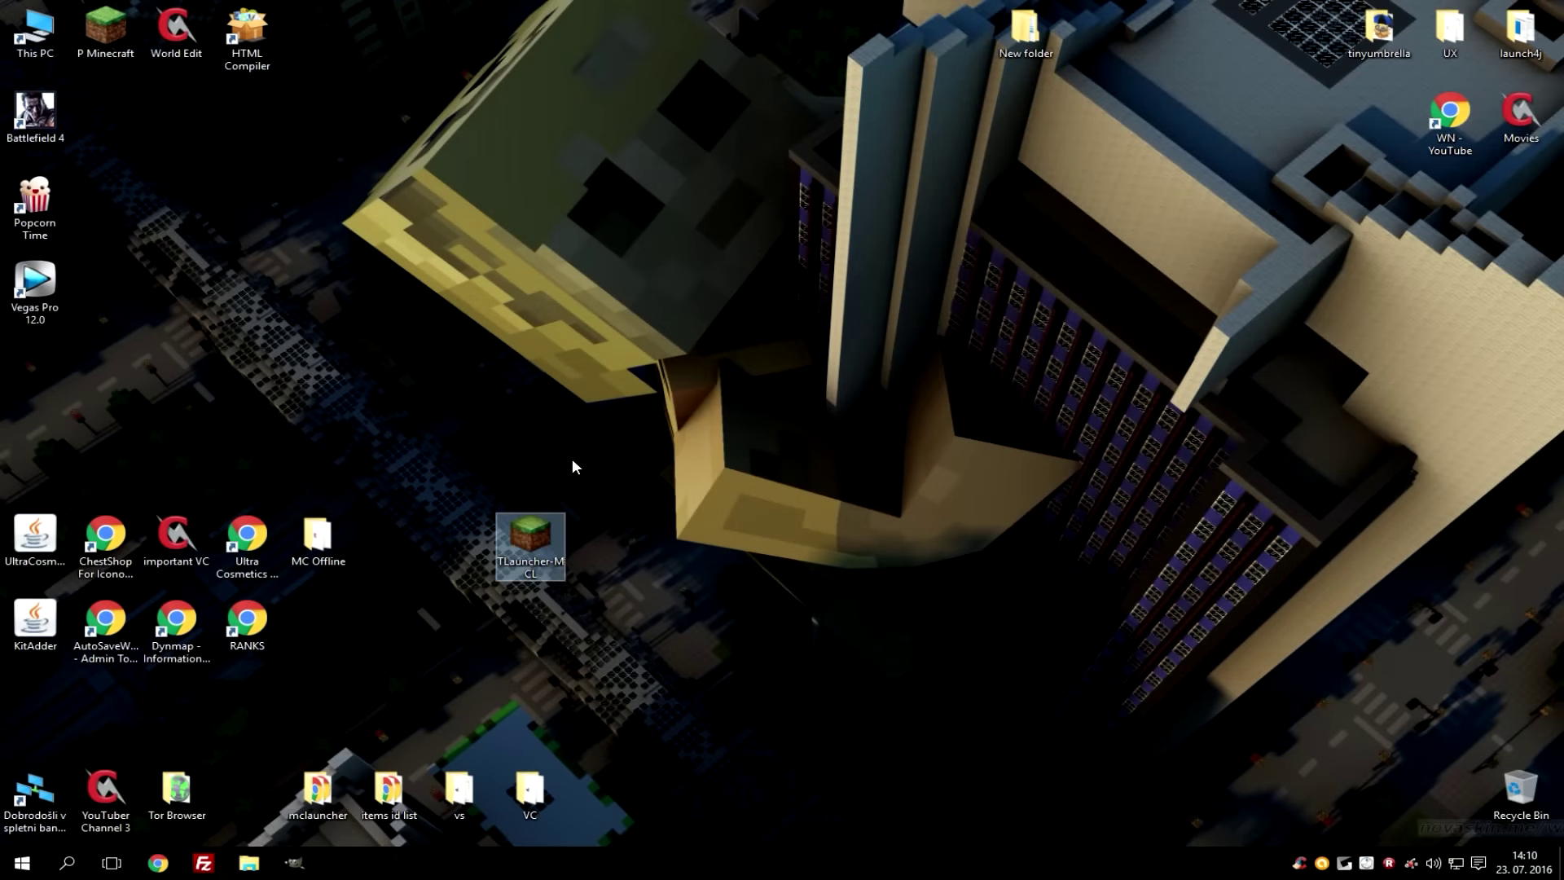
{"action": "right_click", "coordinate": [494, 423]}
{"action": "left_click", "coordinate": [564, 504]}
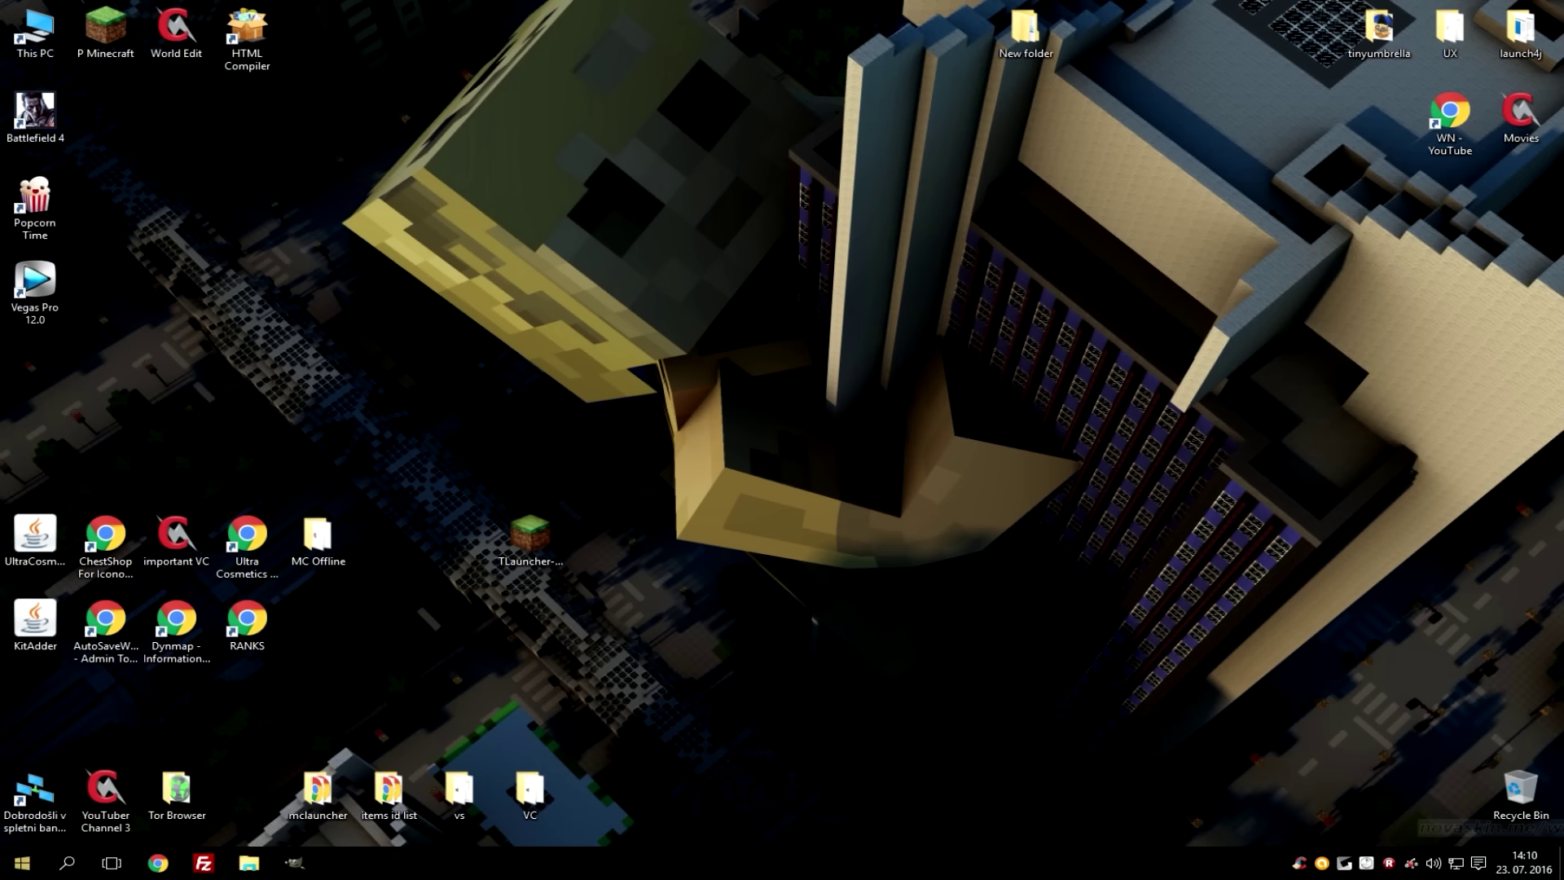
Step: Open the AppData Roaming folder by running %appdata% from the Start menu
{"action": "left_click", "coordinate": [22, 863]}
{"action": "type", "text": "%"}
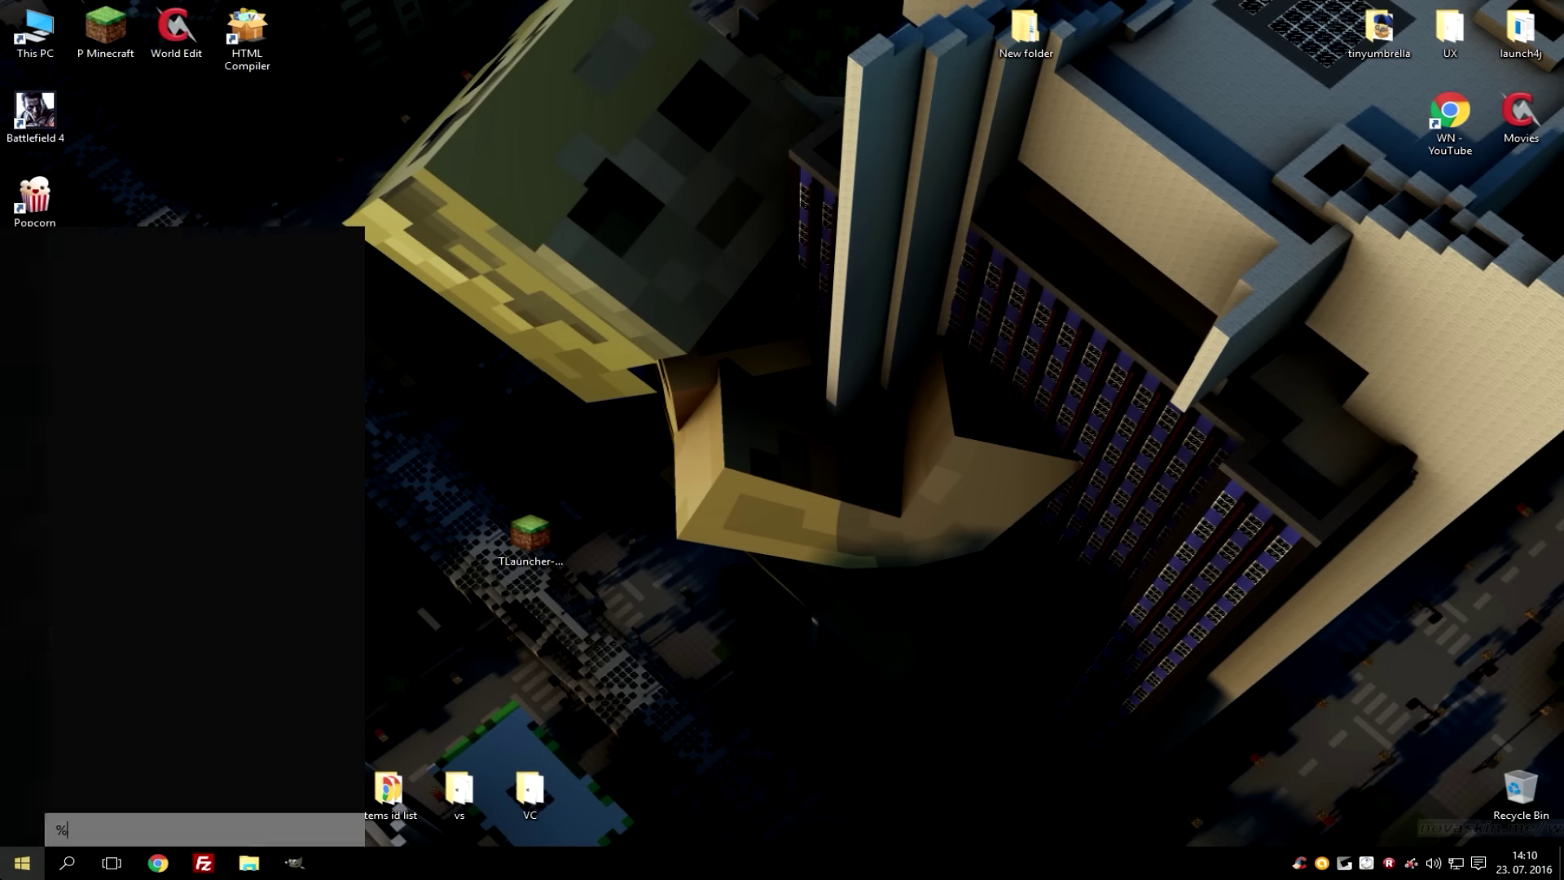
{"action": "type", "text": "appdata%"}
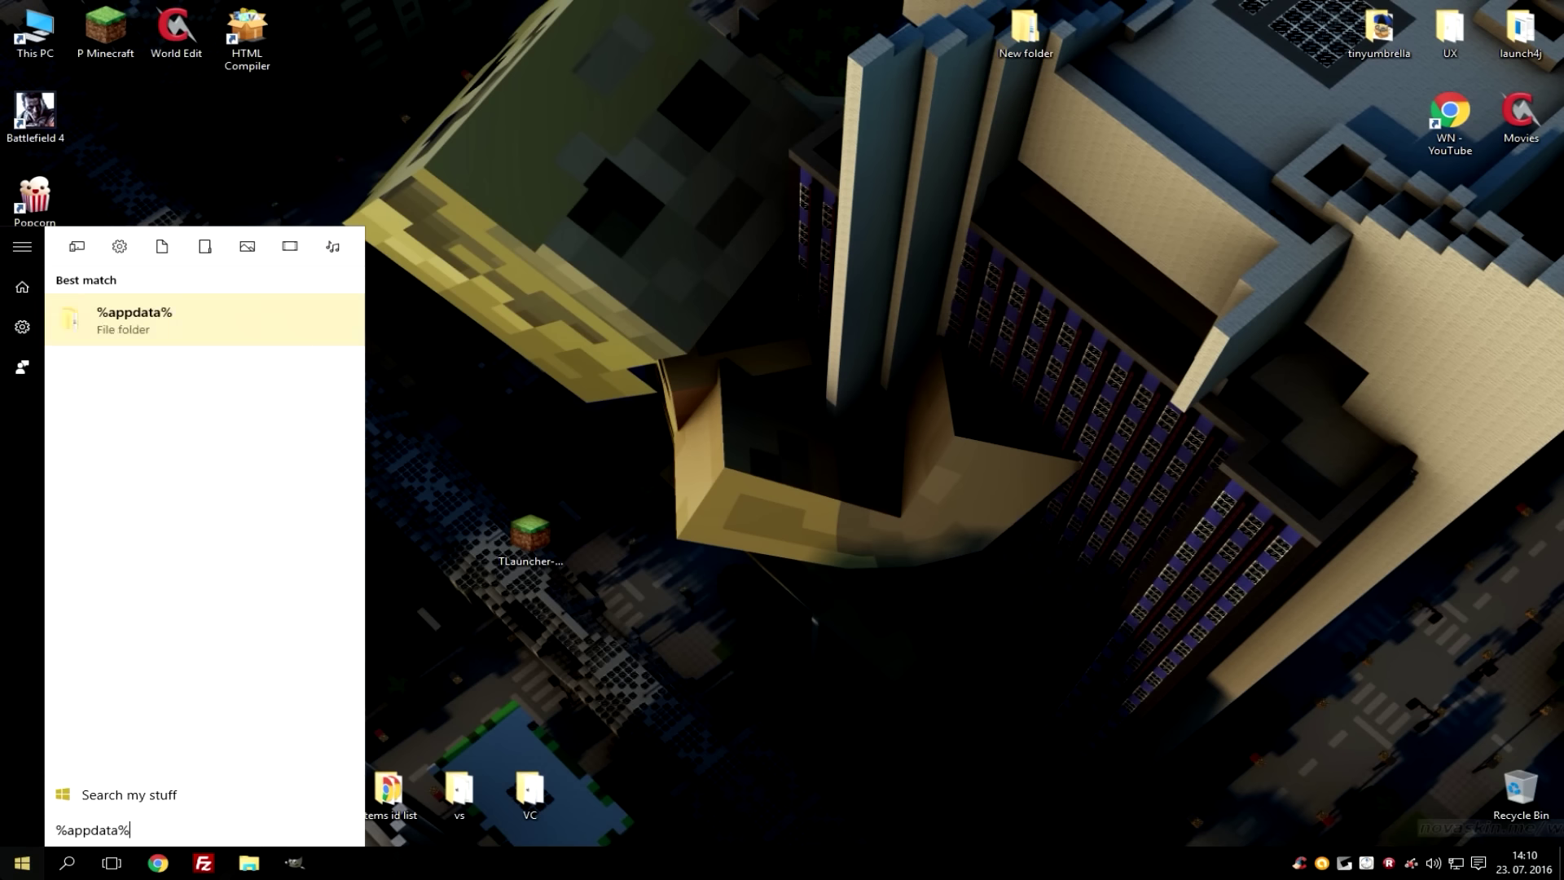
{"action": "key", "text": "Return"}
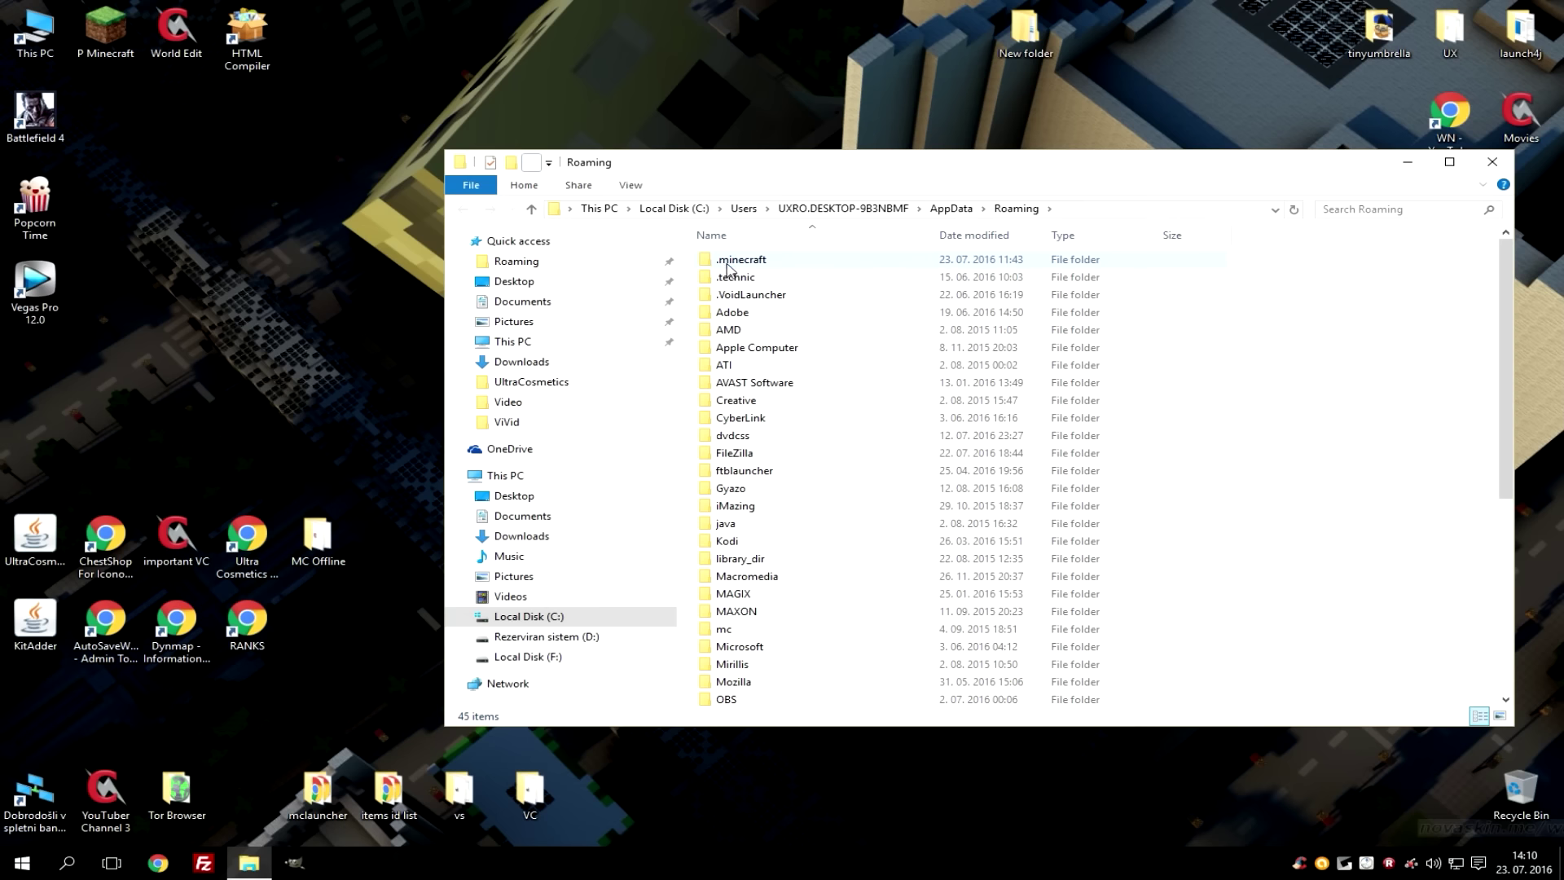
Step: Inspect the .minecraft folder and try deleting it, dismissing the folder-in-use warning
{"action": "left_click", "coordinate": [728, 269]}
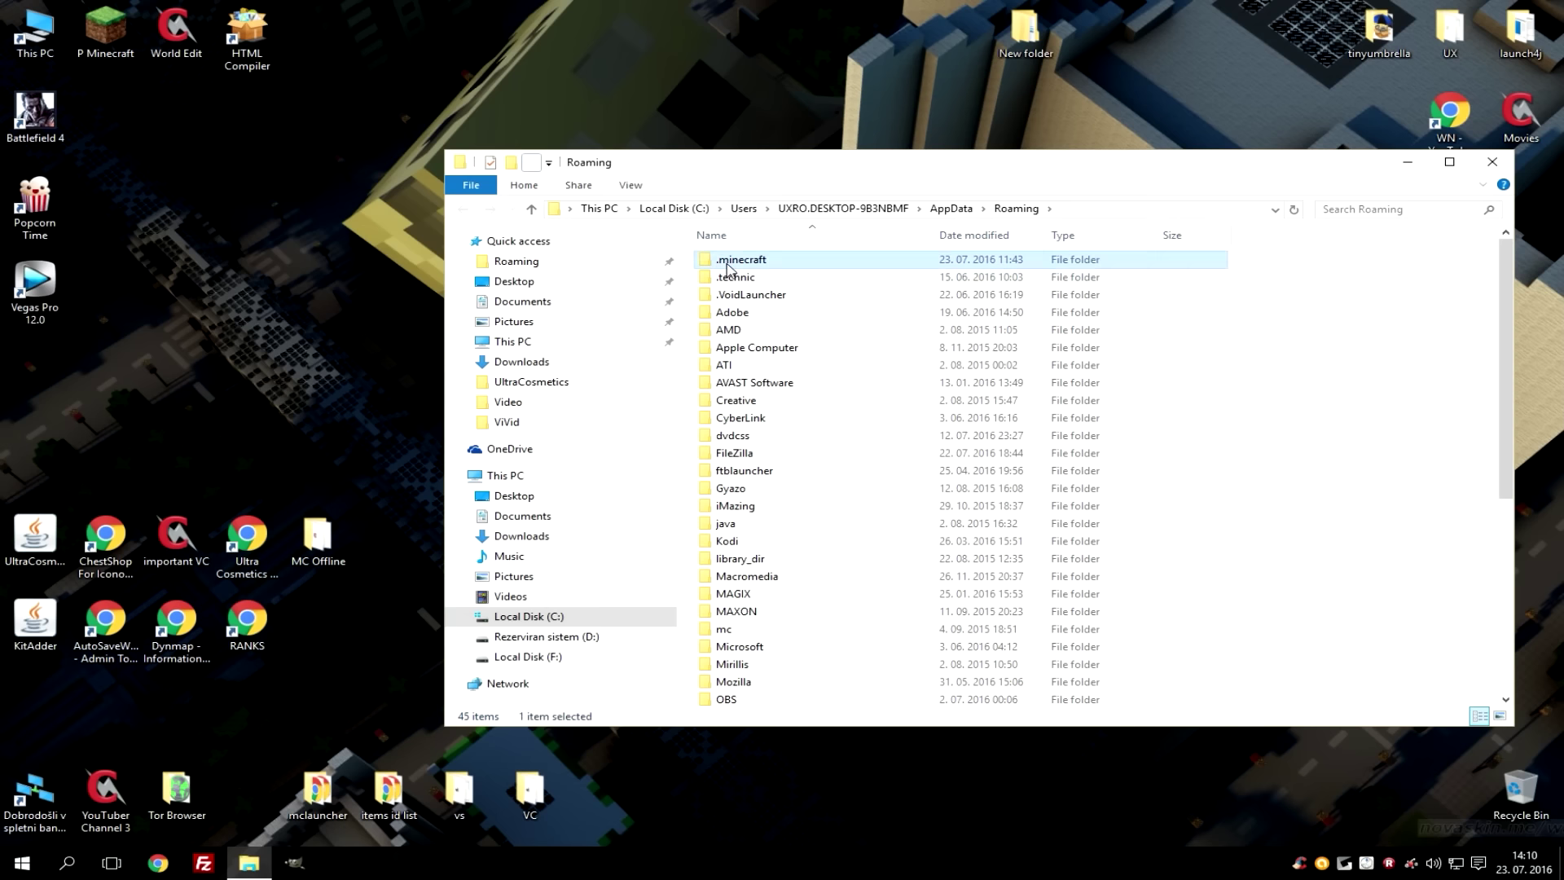
{"action": "double_click", "coordinate": [741, 260]}
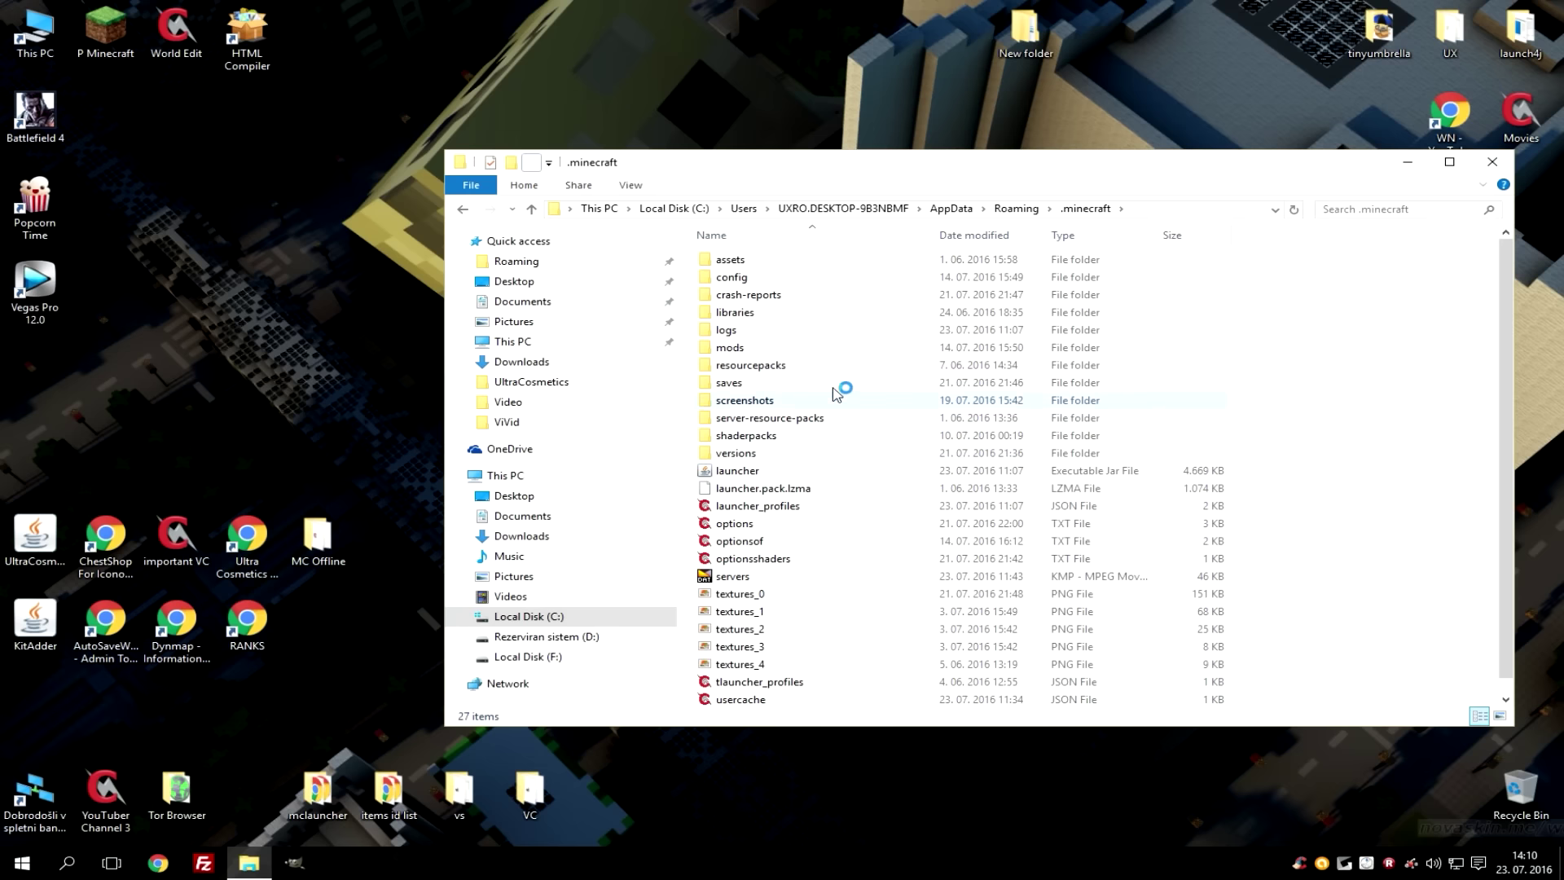
{"action": "left_click", "coordinate": [787, 387]}
{"action": "key", "text": "BackSpace"}
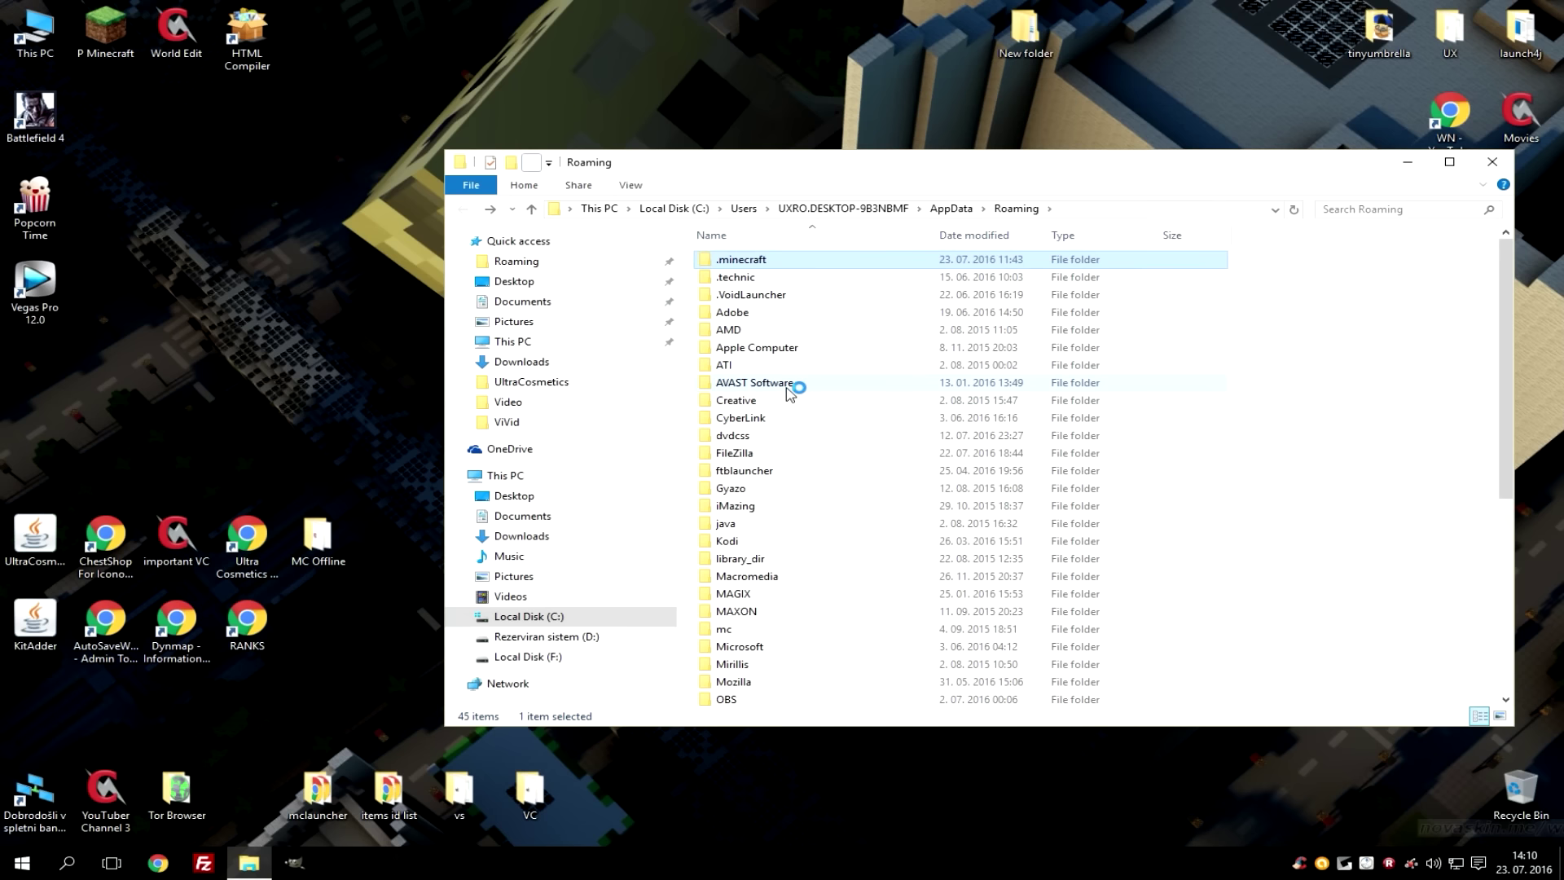
{"action": "right_click", "coordinate": [766, 261]}
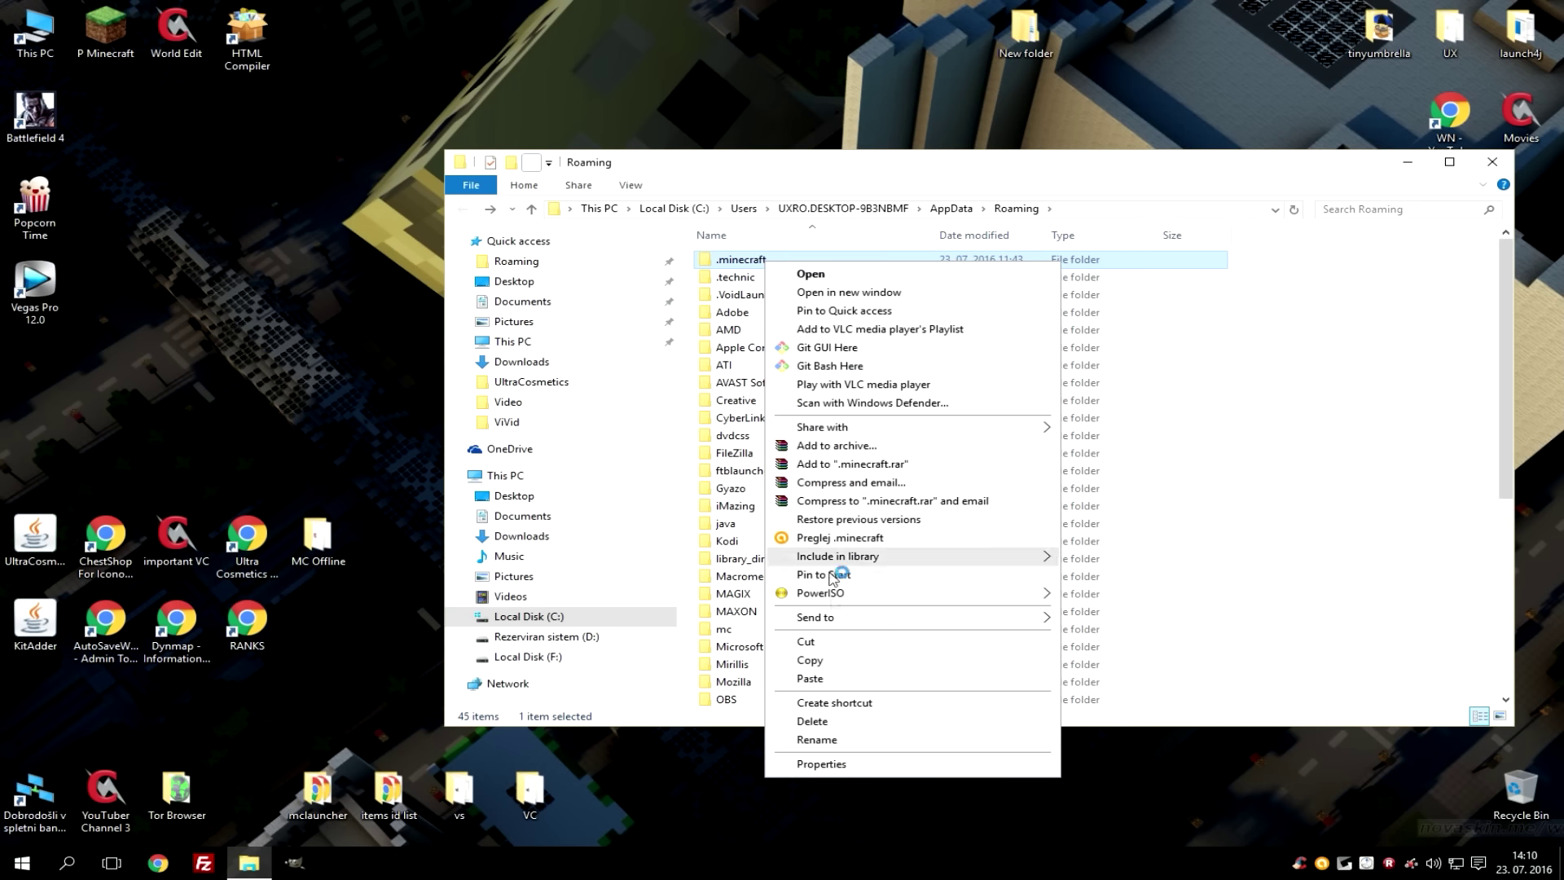
{"action": "left_click", "coordinate": [838, 721]}
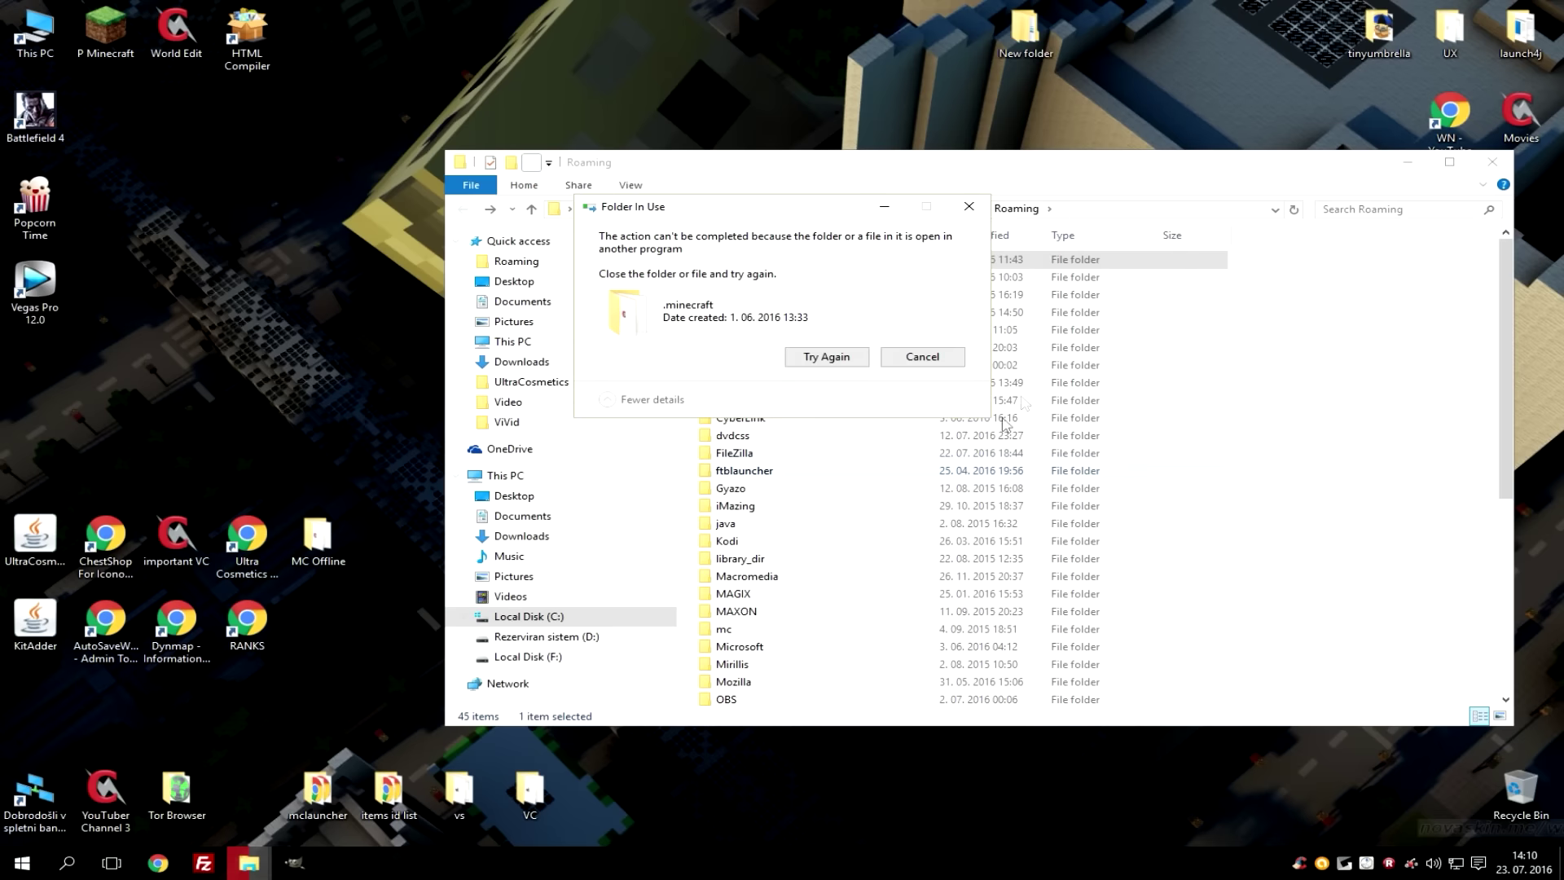
{"action": "left_click", "coordinate": [812, 363]}
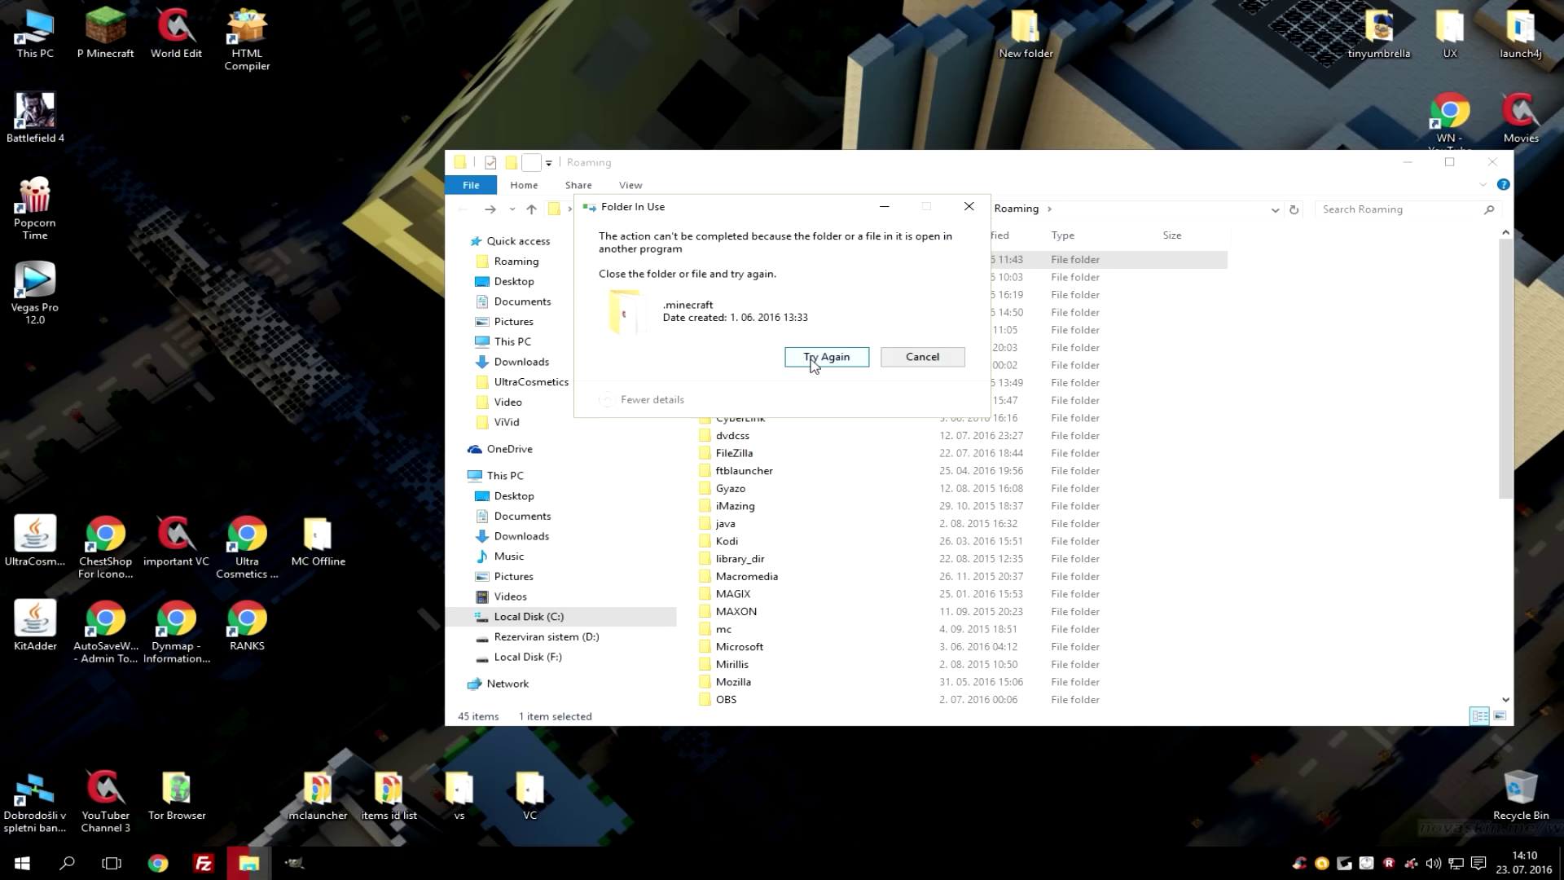
{"action": "left_click", "coordinate": [811, 361]}
{"action": "left_click", "coordinate": [955, 361]}
Step: Open Task Manager's detailed process list and select the javaw.exe Java process
{"action": "right_click", "coordinate": [759, 861]}
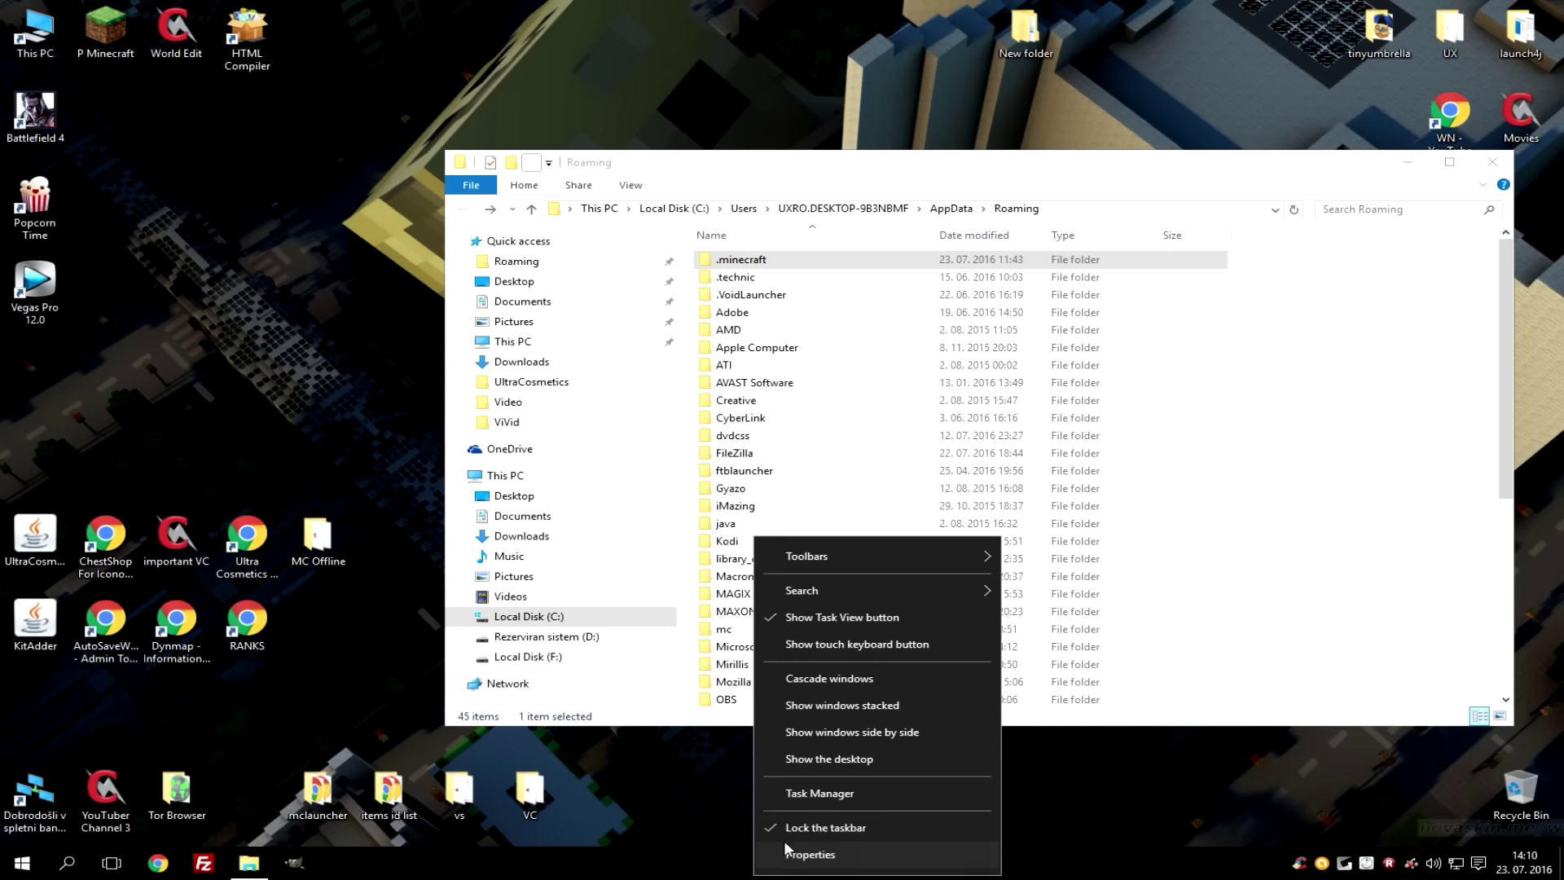
{"action": "left_click", "coordinate": [794, 785]}
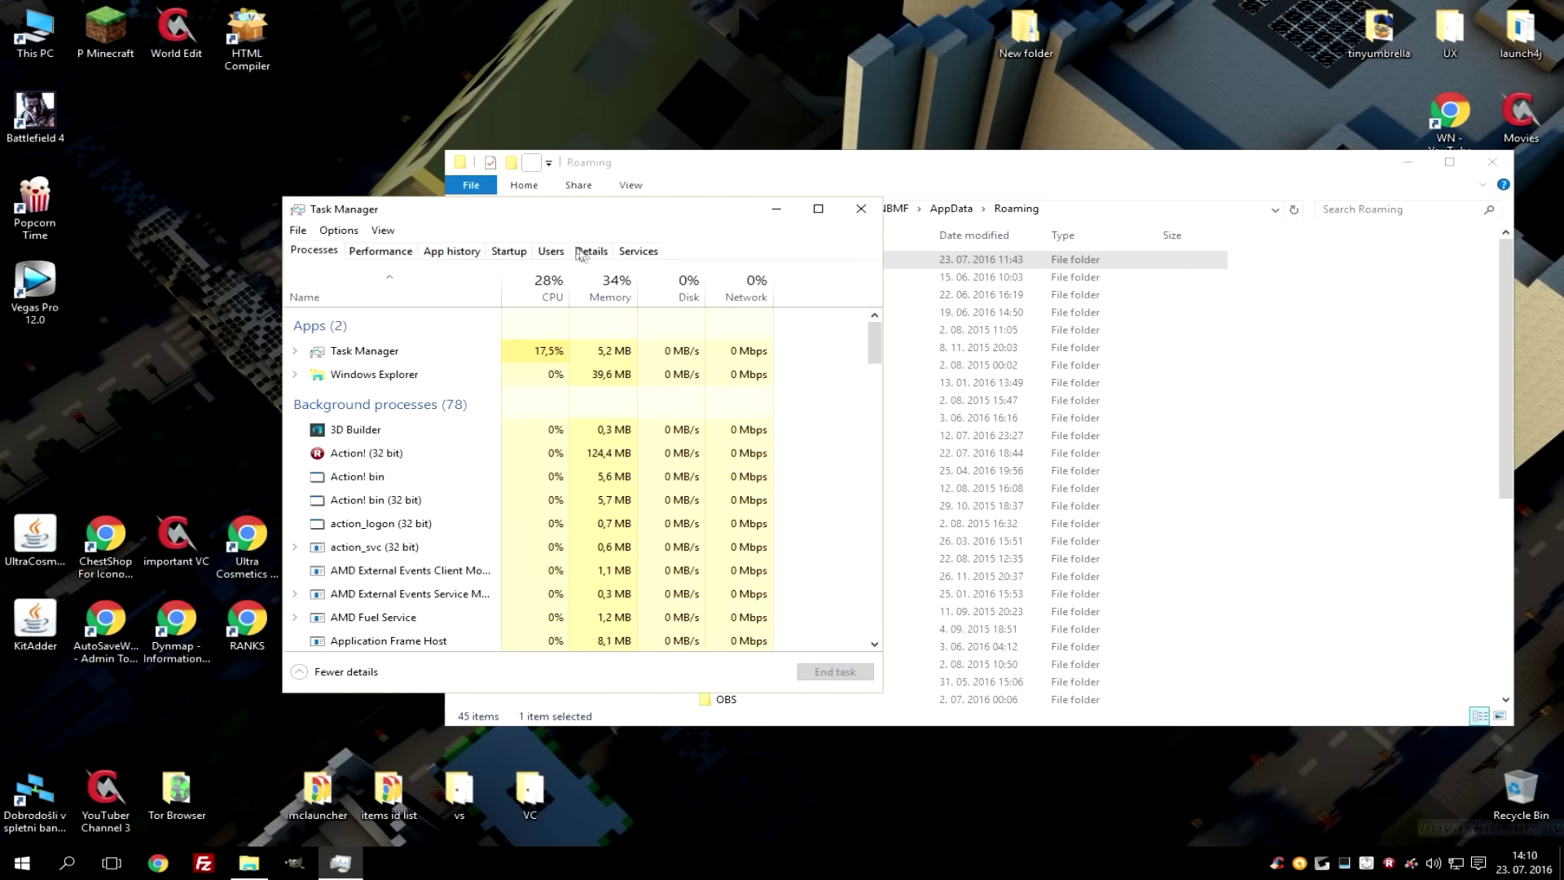
{"action": "left_click", "coordinate": [590, 251]}
{"action": "left_click", "coordinate": [432, 398]}
{"action": "scroll", "coordinate": [432, 398], "scroll_direction": "down", "scroll_amount": 10}
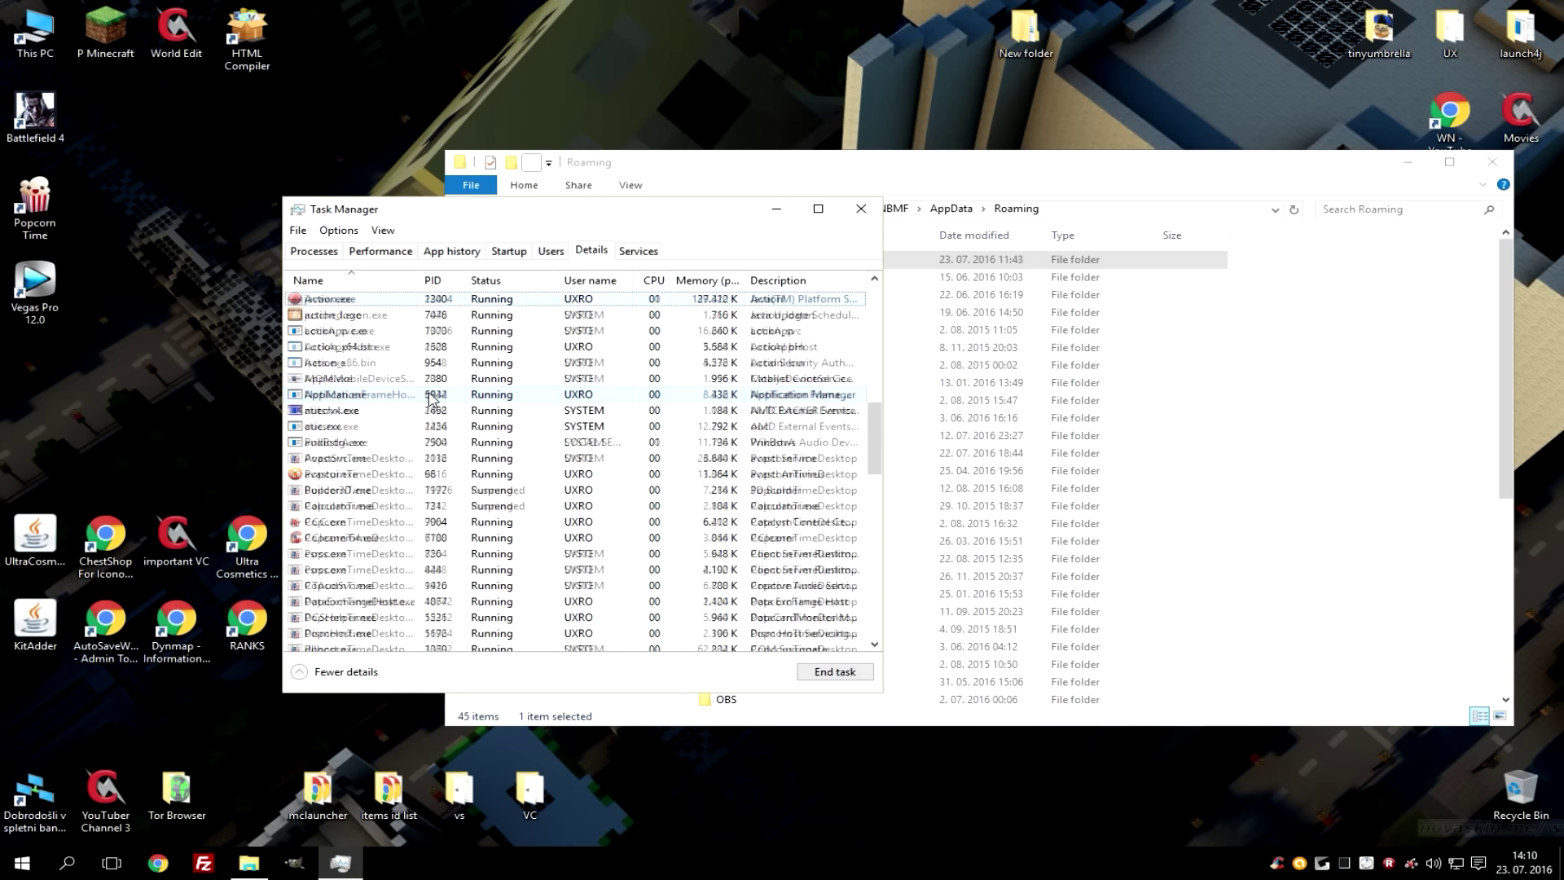
{"action": "left_click", "coordinate": [332, 300]}
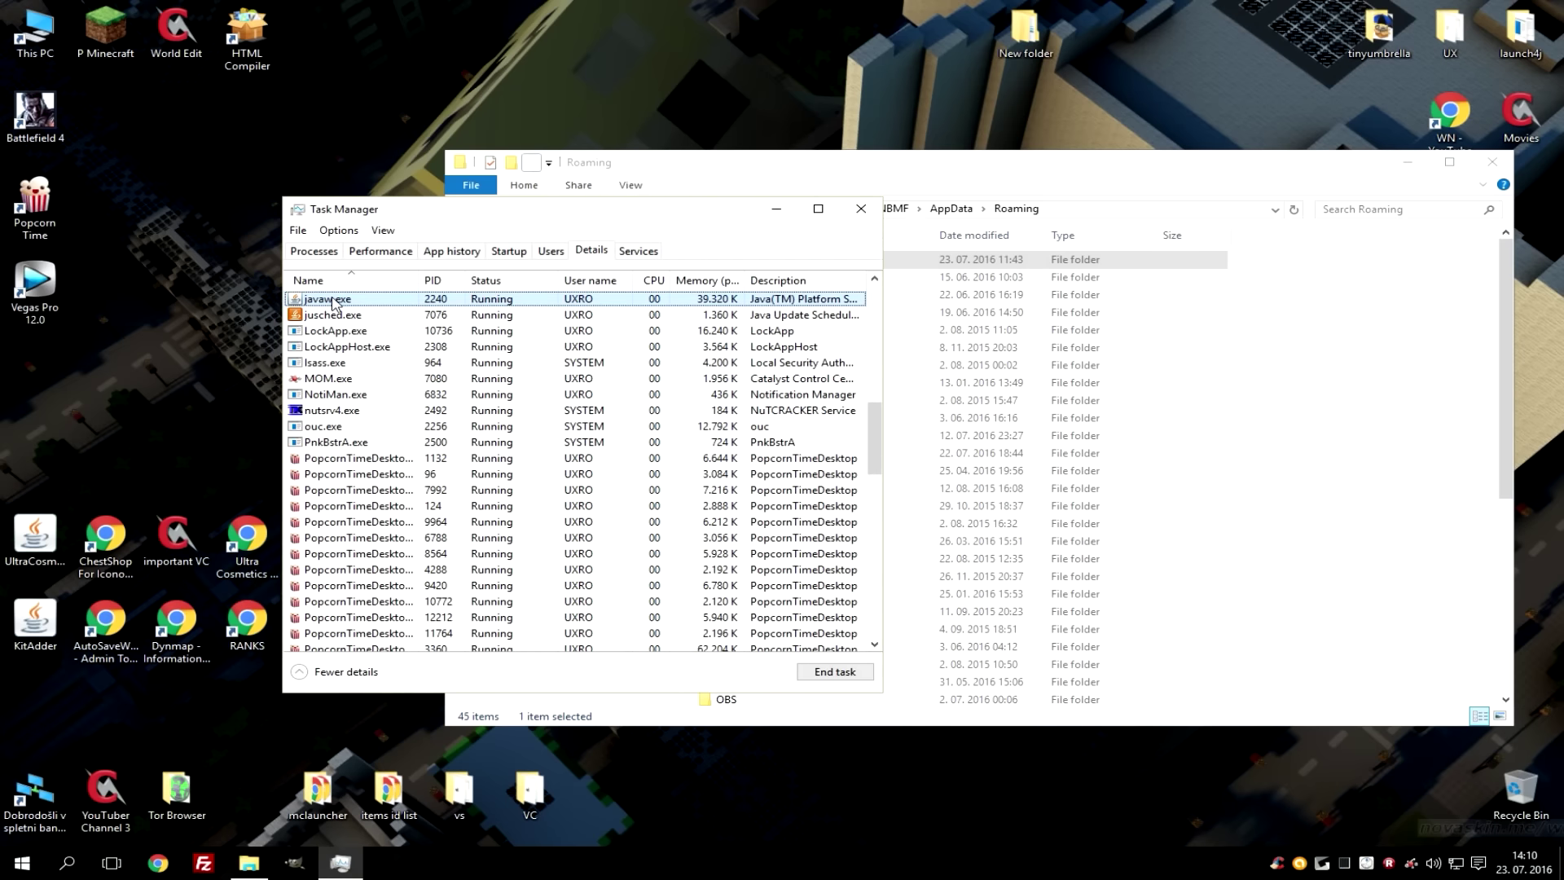
{"action": "scroll", "coordinate": [766, 326], "scroll_direction": "down", "scroll_amount": 1}
Step: Delete .minecraft, close Task Manager and Explorer, then launch TLauncher-MCL from the desktop
{"action": "left_click", "coordinate": [1012, 167]}
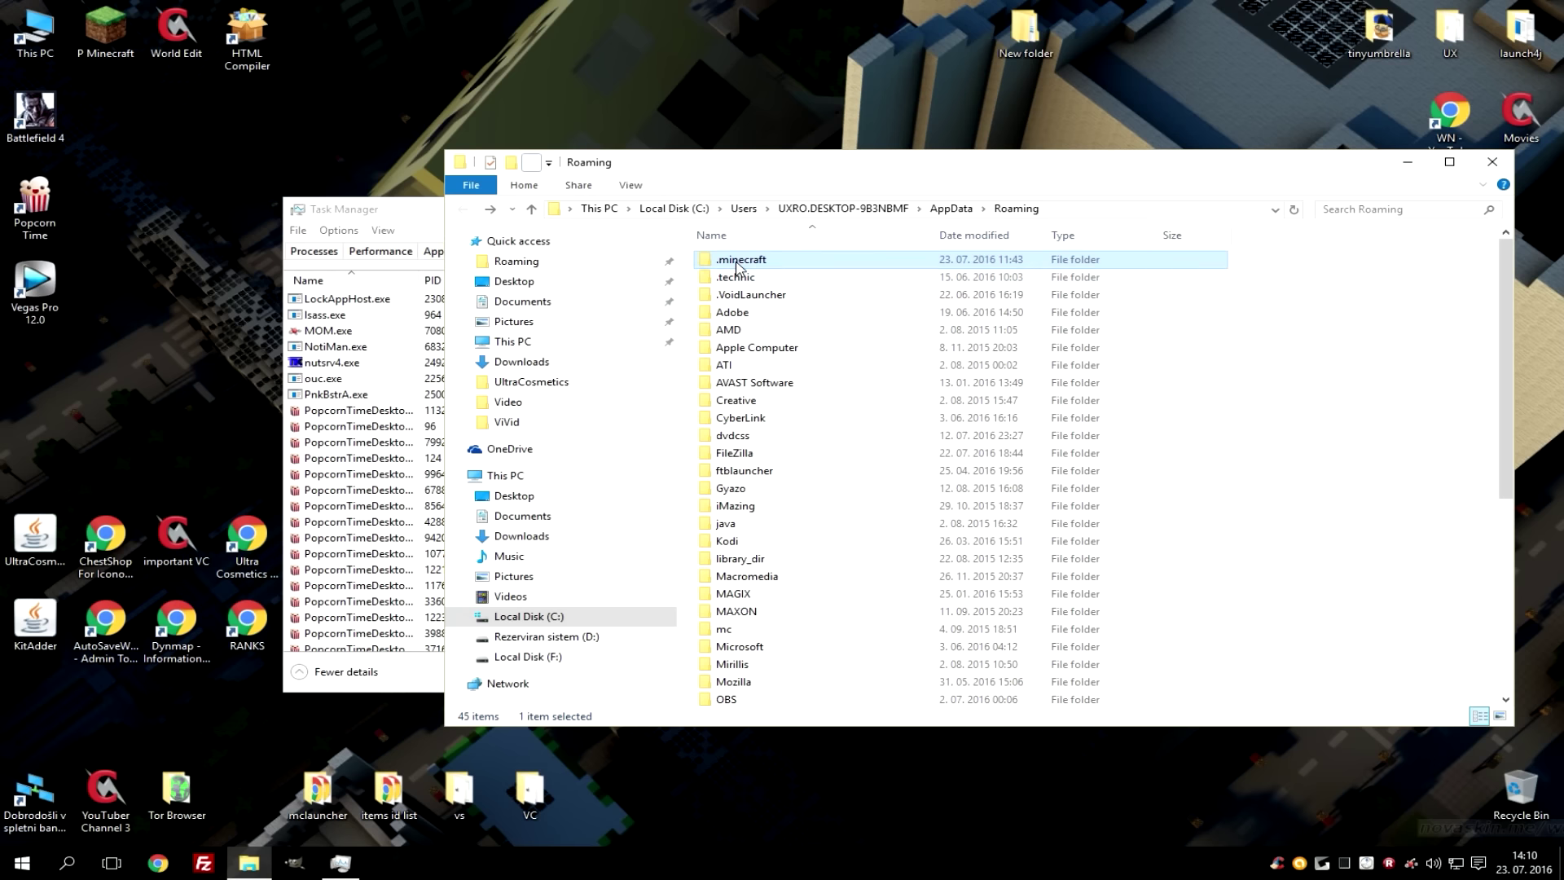
{"action": "key", "text": "Delete"}
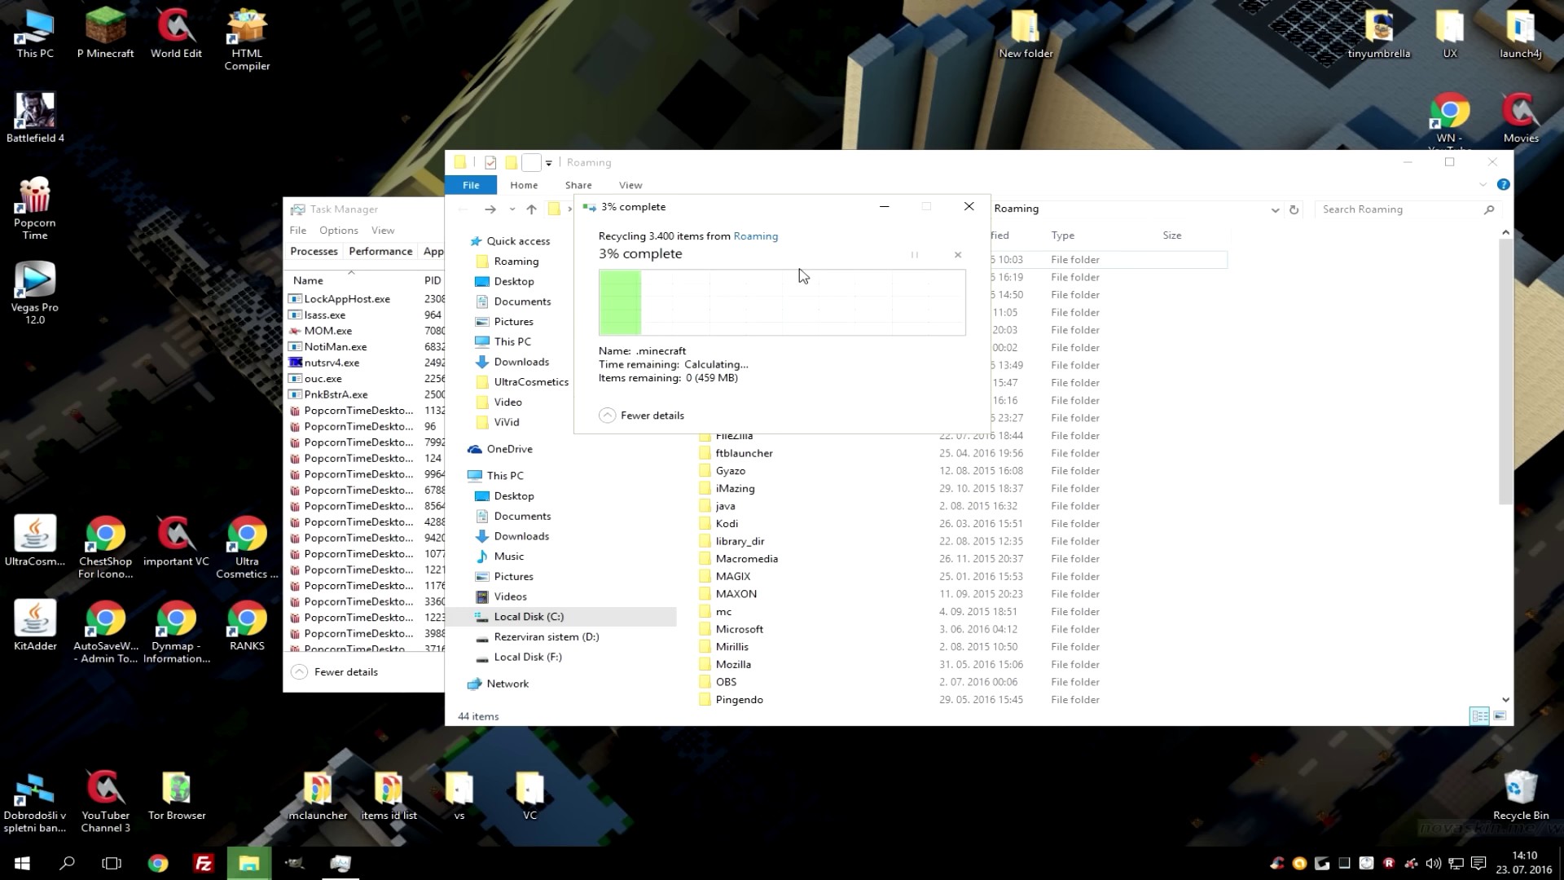
{"action": "left_click", "coordinate": [417, 220]}
{"action": "left_click", "coordinate": [869, 212]}
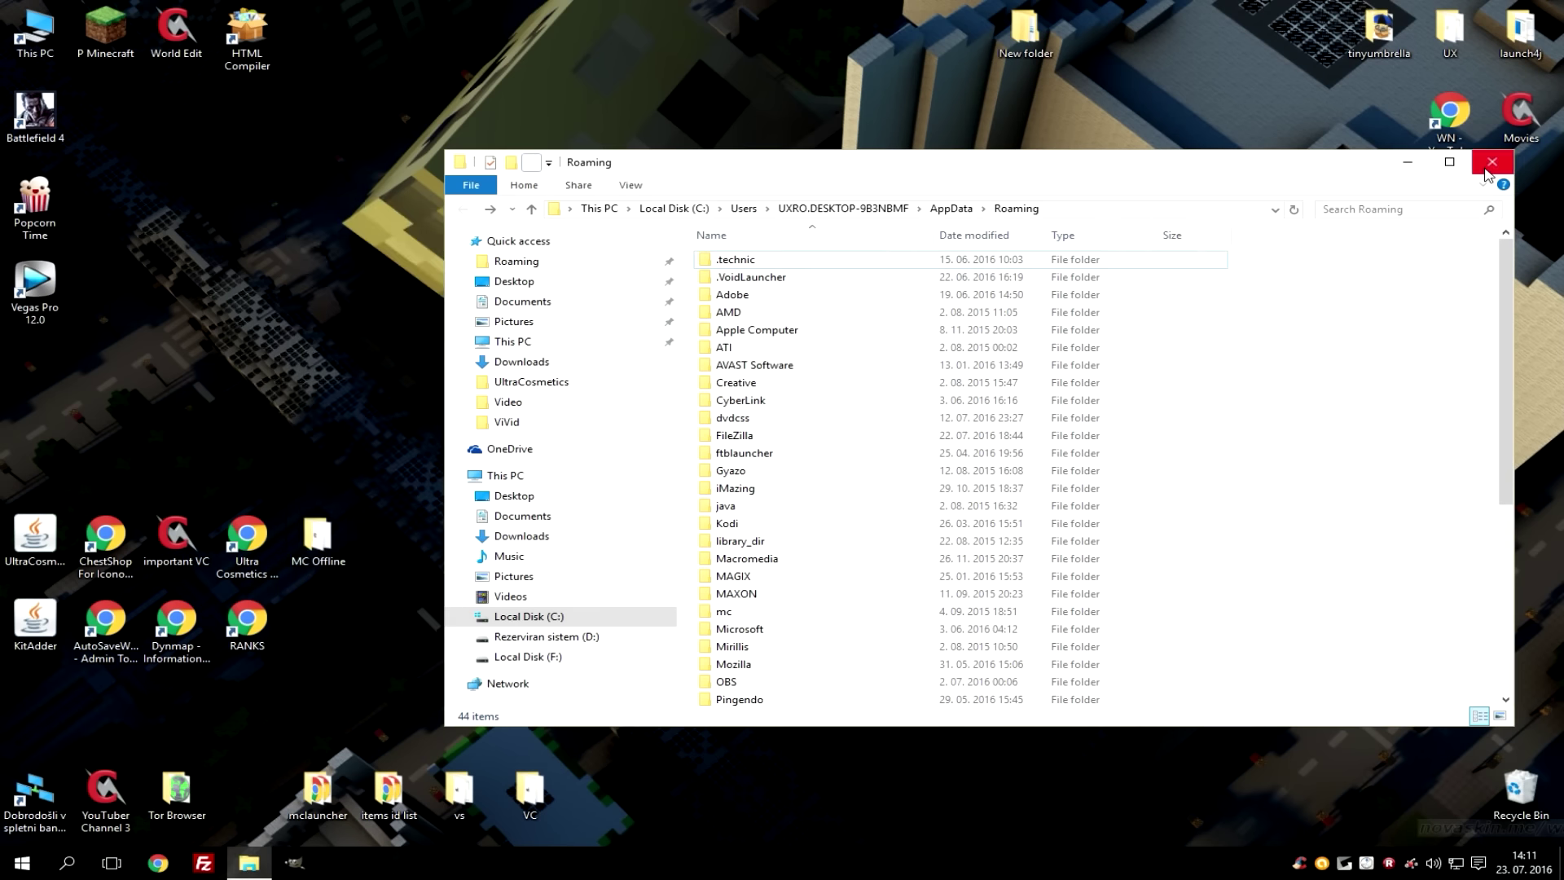
{"action": "left_click", "coordinate": [1493, 161]}
{"action": "mouse_move", "coordinate": [569, 536]}
{"action": "left_mouse_down"}
{"action": "mouse_move", "coordinate": [666, 531]}
{"action": "mouse_move", "coordinate": [792, 279]}
{"action": "left_mouse_up"}
{"action": "double_click", "coordinate": [800, 282]}
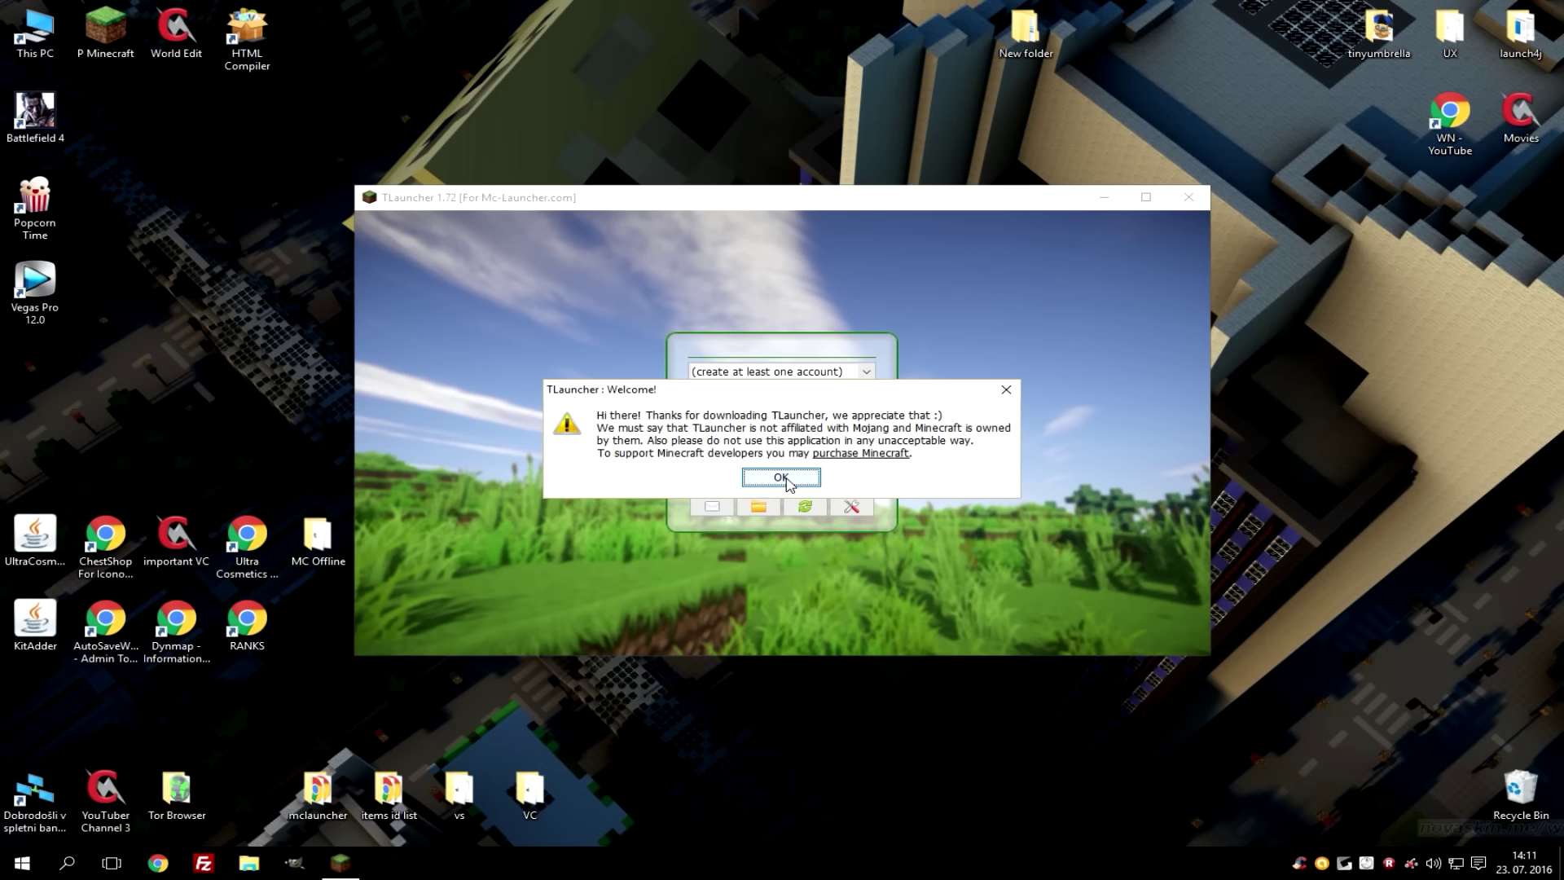
Step: Dismiss TLauncher's welcome message and glance at the empty account list
{"action": "left_click", "coordinate": [787, 481]}
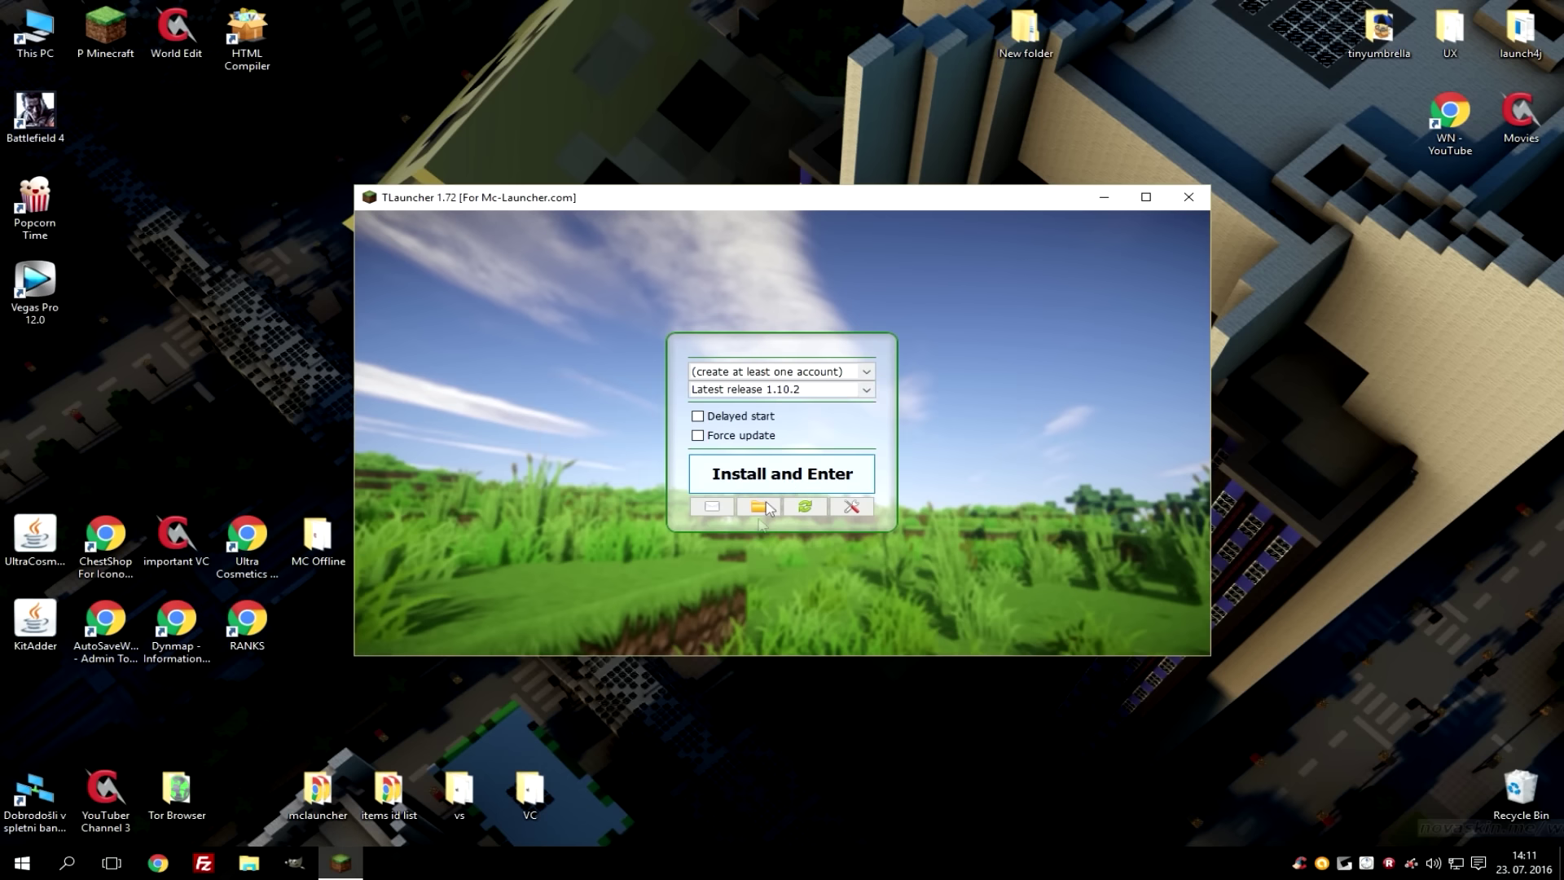
{"action": "left_click", "coordinate": [778, 375]}
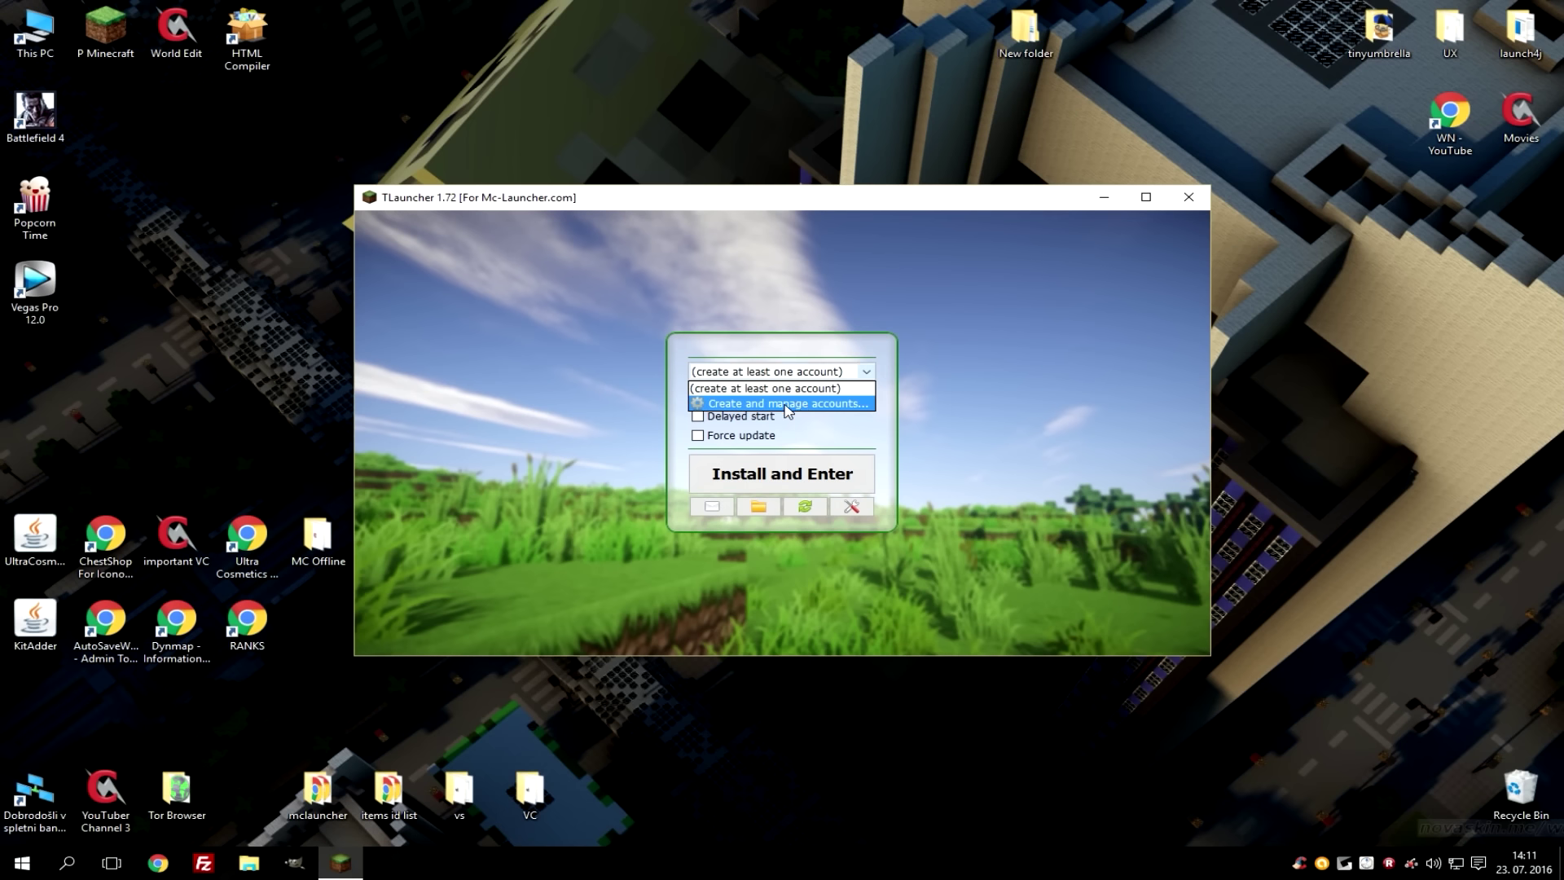
{"action": "left_click", "coordinate": [1130, 440]}
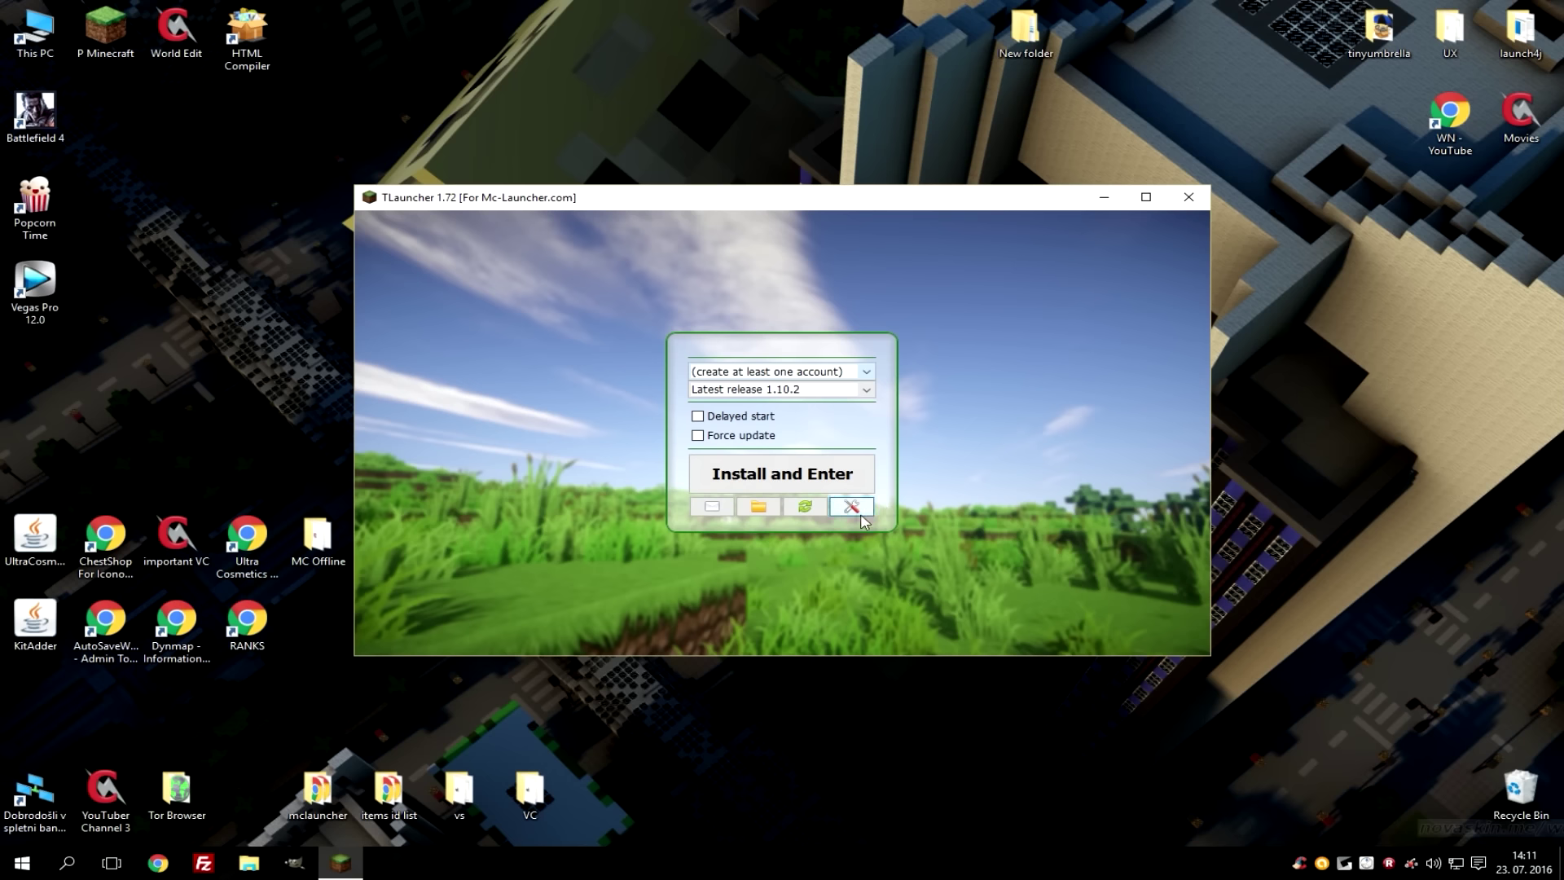
Step: In Preferences, append 1 to the game Directory path so it ends in .minecraft1, and save
{"action": "left_click", "coordinate": [857, 515]}
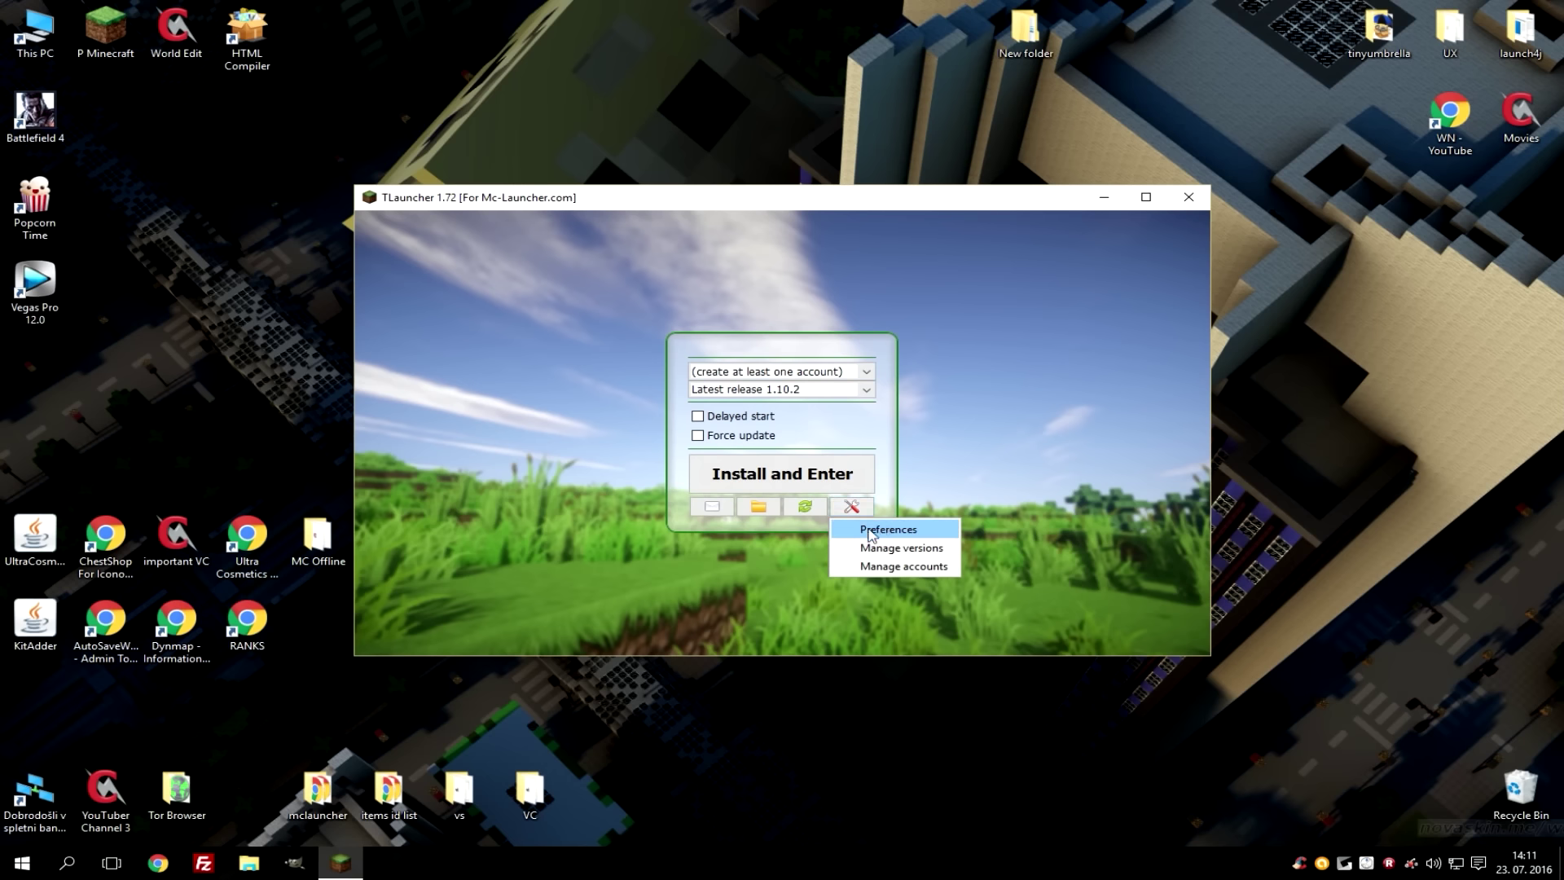
{"action": "left_click", "coordinate": [881, 531]}
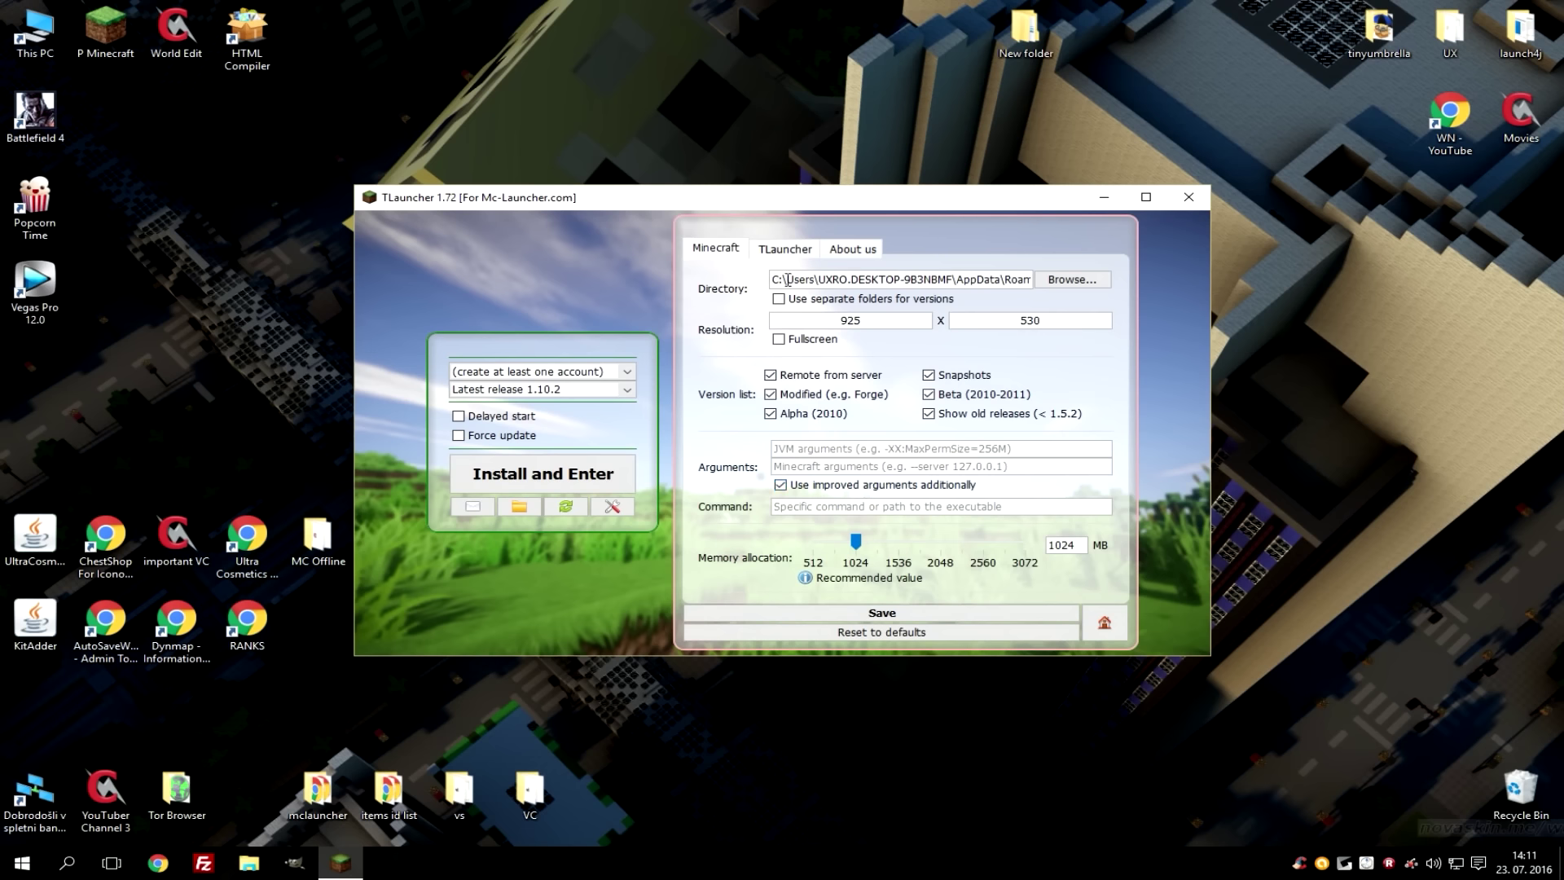
{"action": "double_click", "coordinate": [787, 279]}
{"action": "left_click", "coordinate": [1026, 282]}
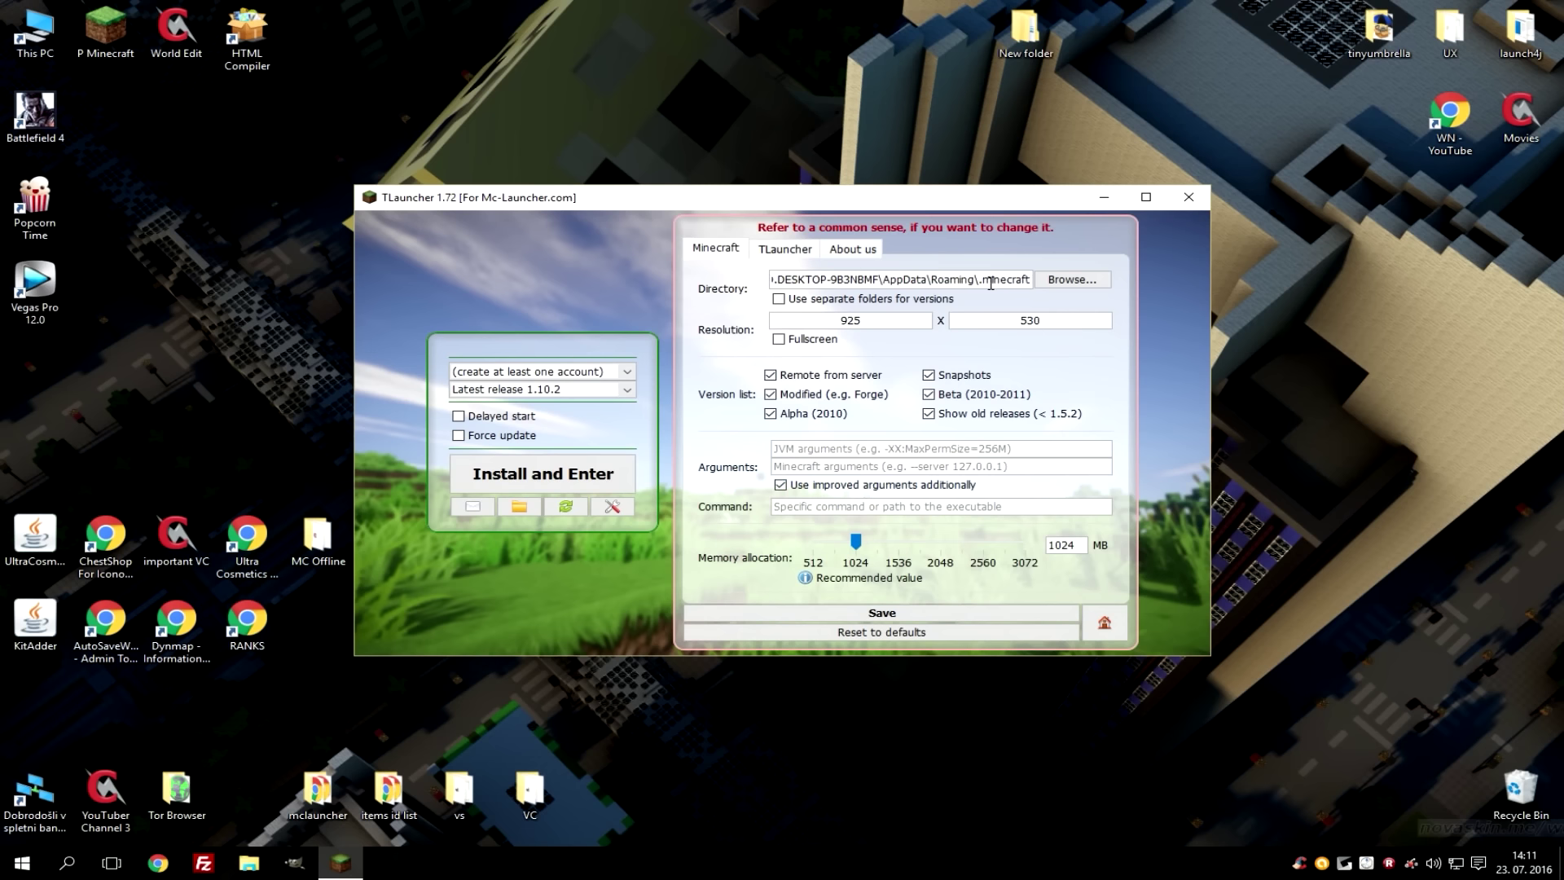
{"action": "left_click_drag", "start_coordinate": [991, 283], "coordinate": [1149, 277]}
{"action": "key", "text": "Right"}
{"action": "type", "text": "1"}
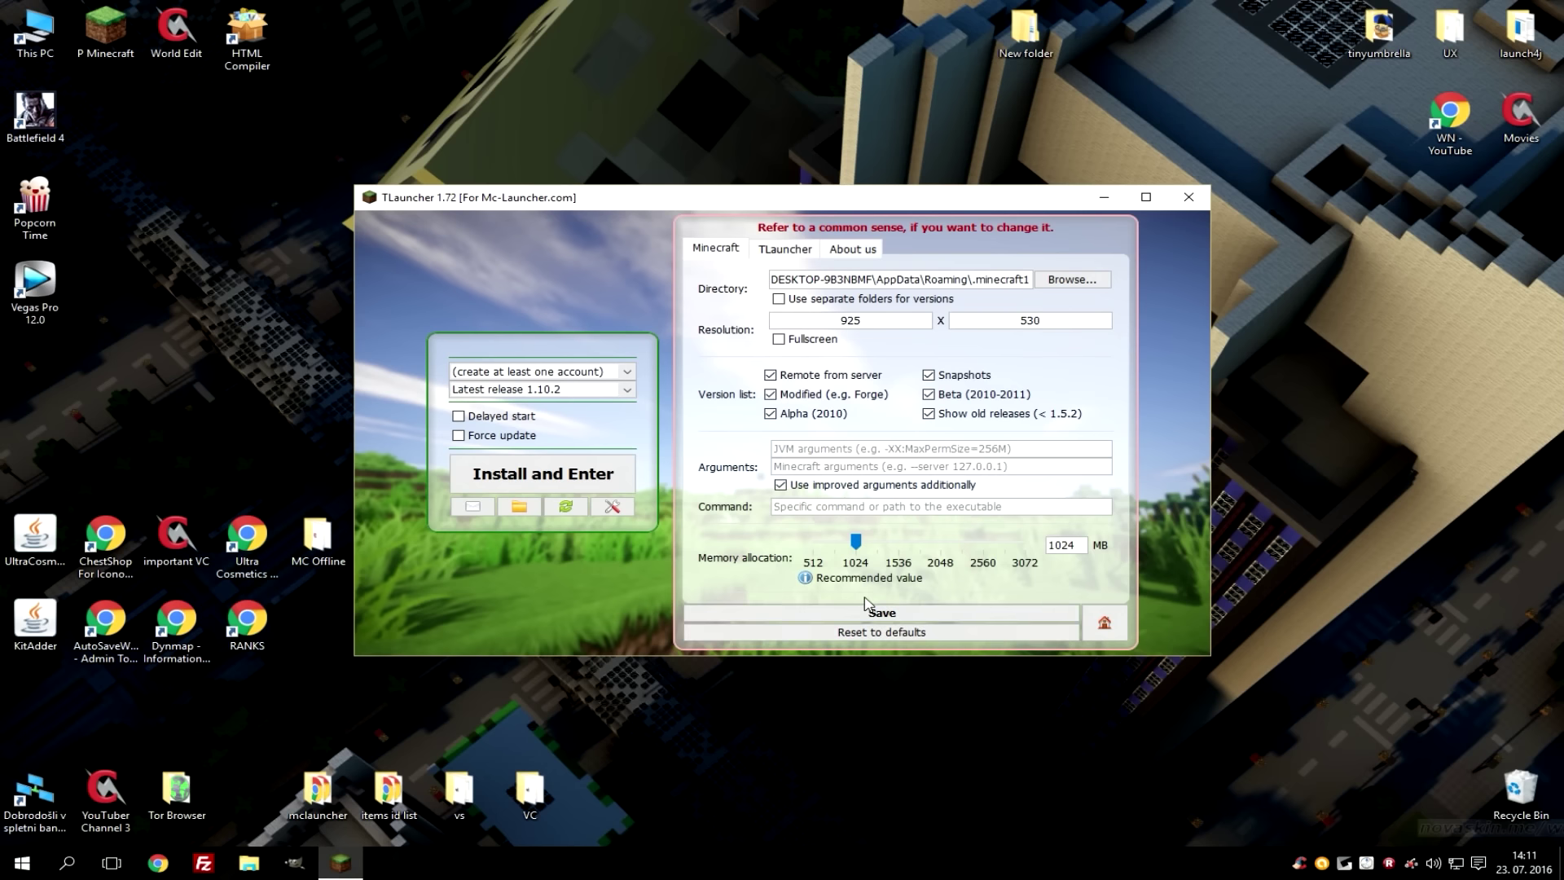
{"action": "left_click", "coordinate": [867, 609]}
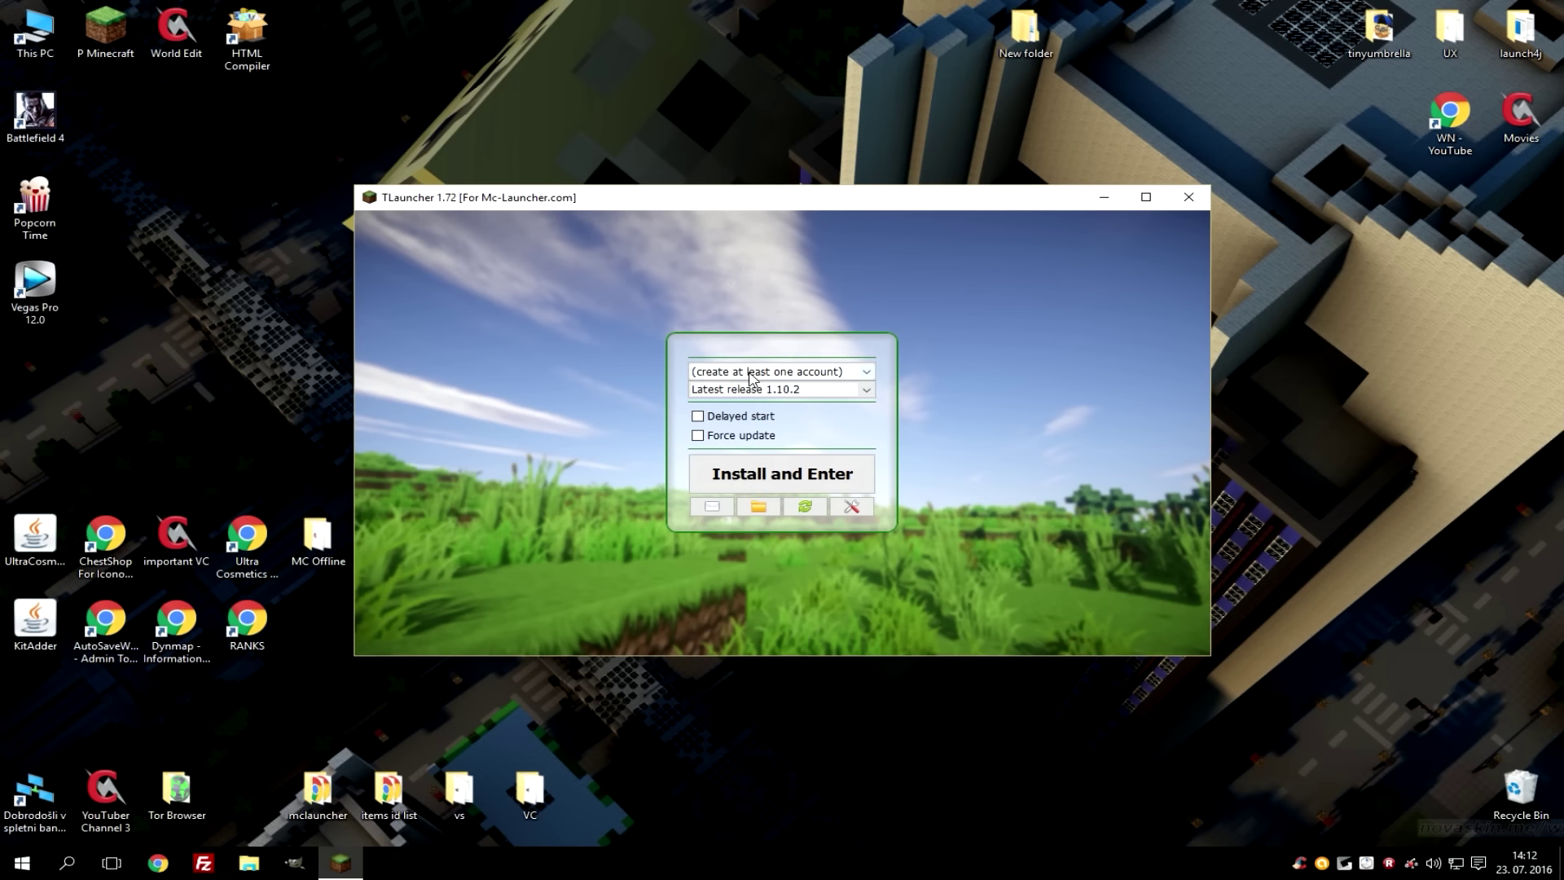
Step: Create and save a free, no-password account named Notch, then return home
{"action": "left_click", "coordinate": [750, 376]}
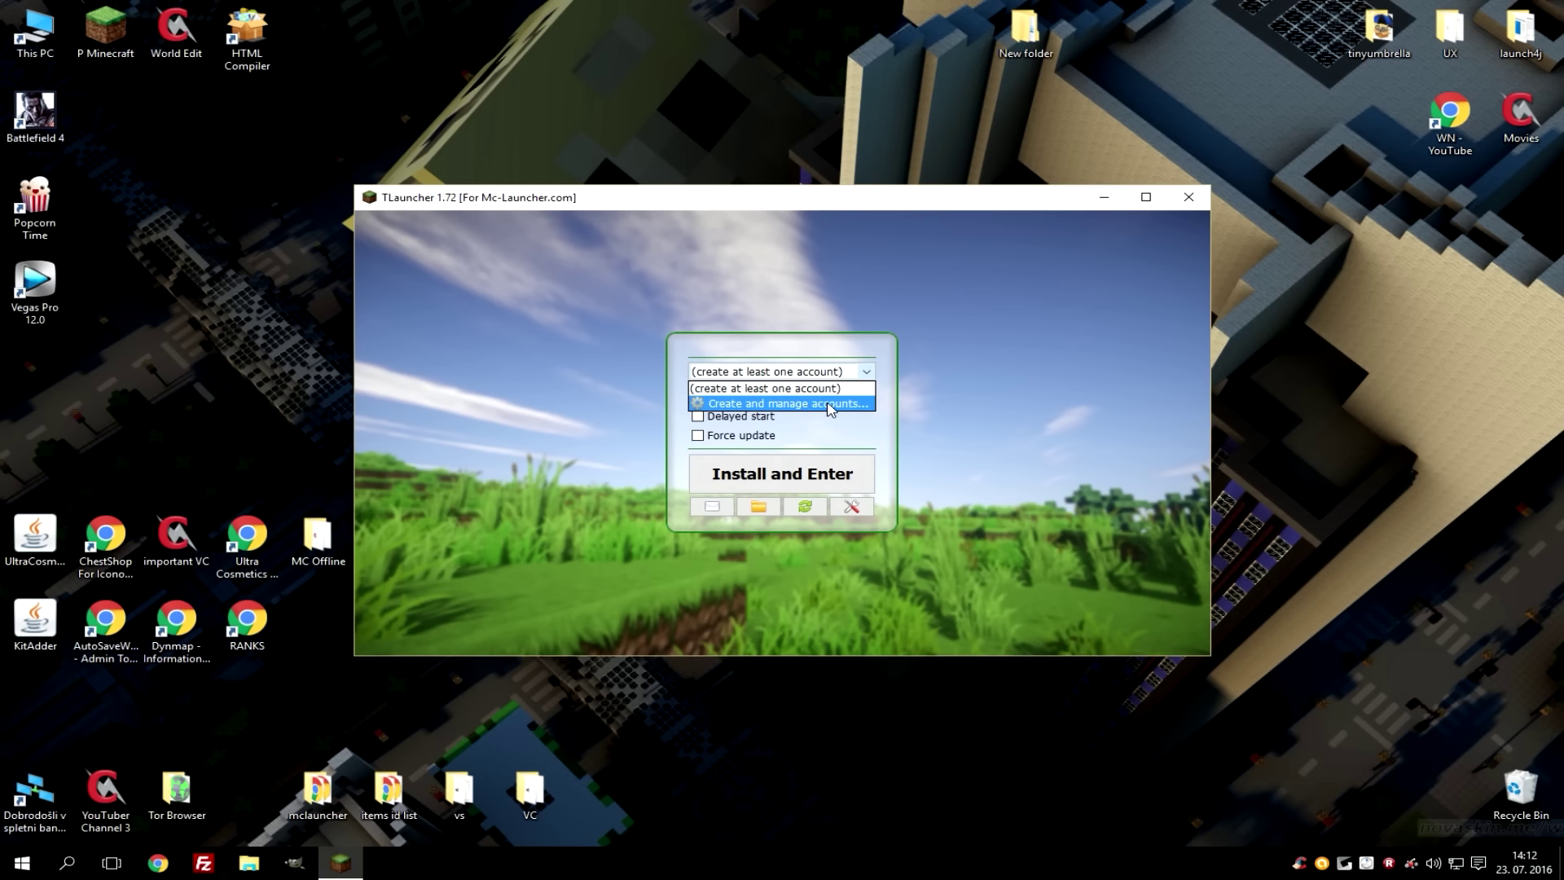
{"action": "left_click", "coordinate": [829, 404]}
{"action": "left_click", "coordinate": [847, 522]}
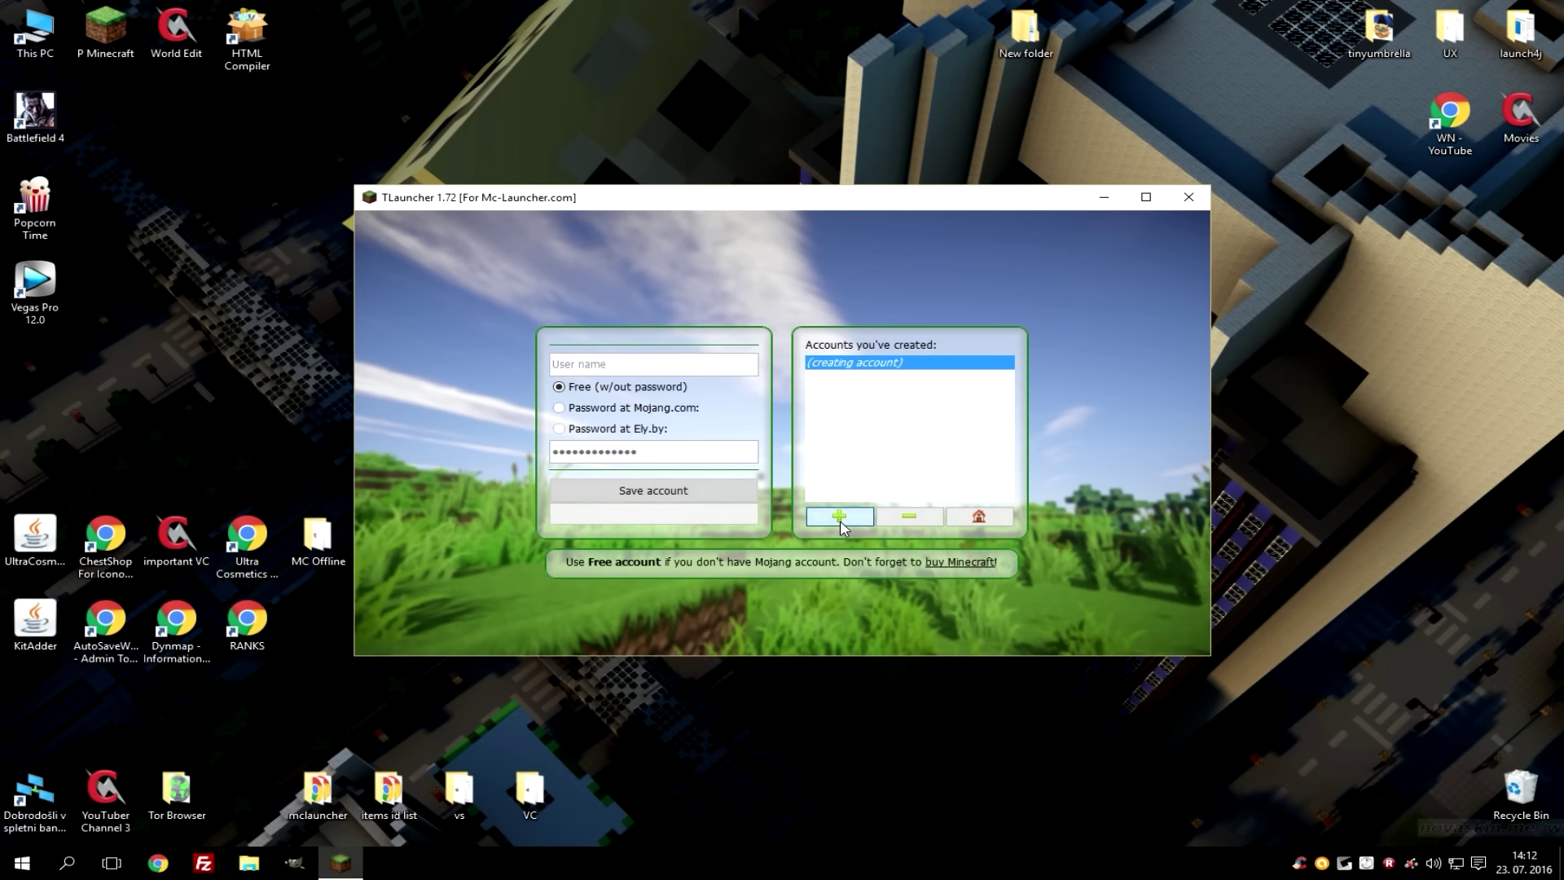
{"action": "left_click", "coordinate": [615, 372]}
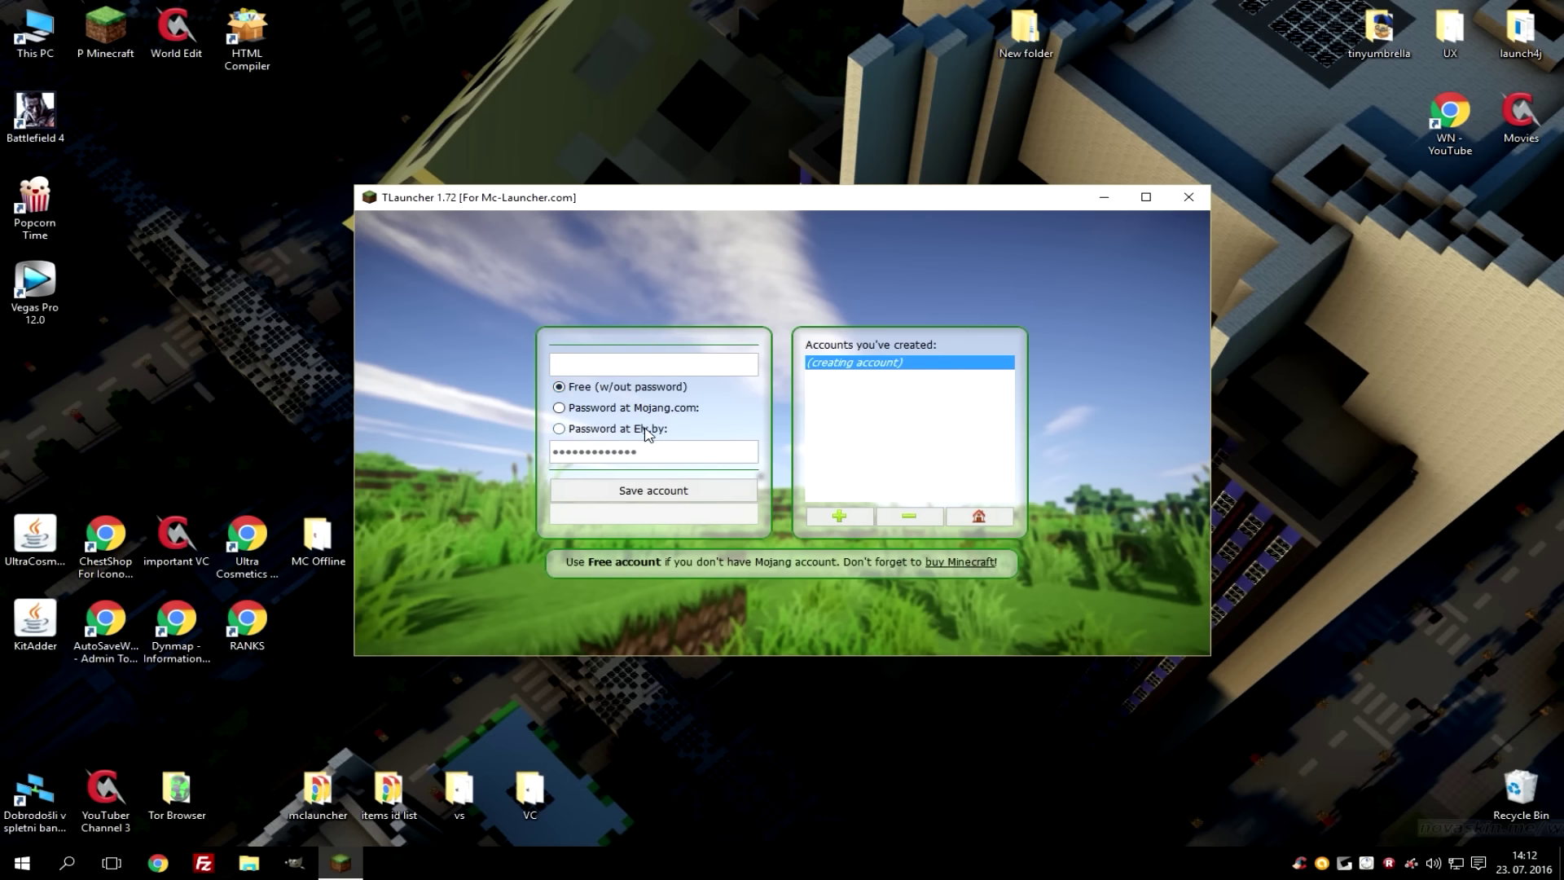
{"action": "left_click", "coordinate": [648, 430]}
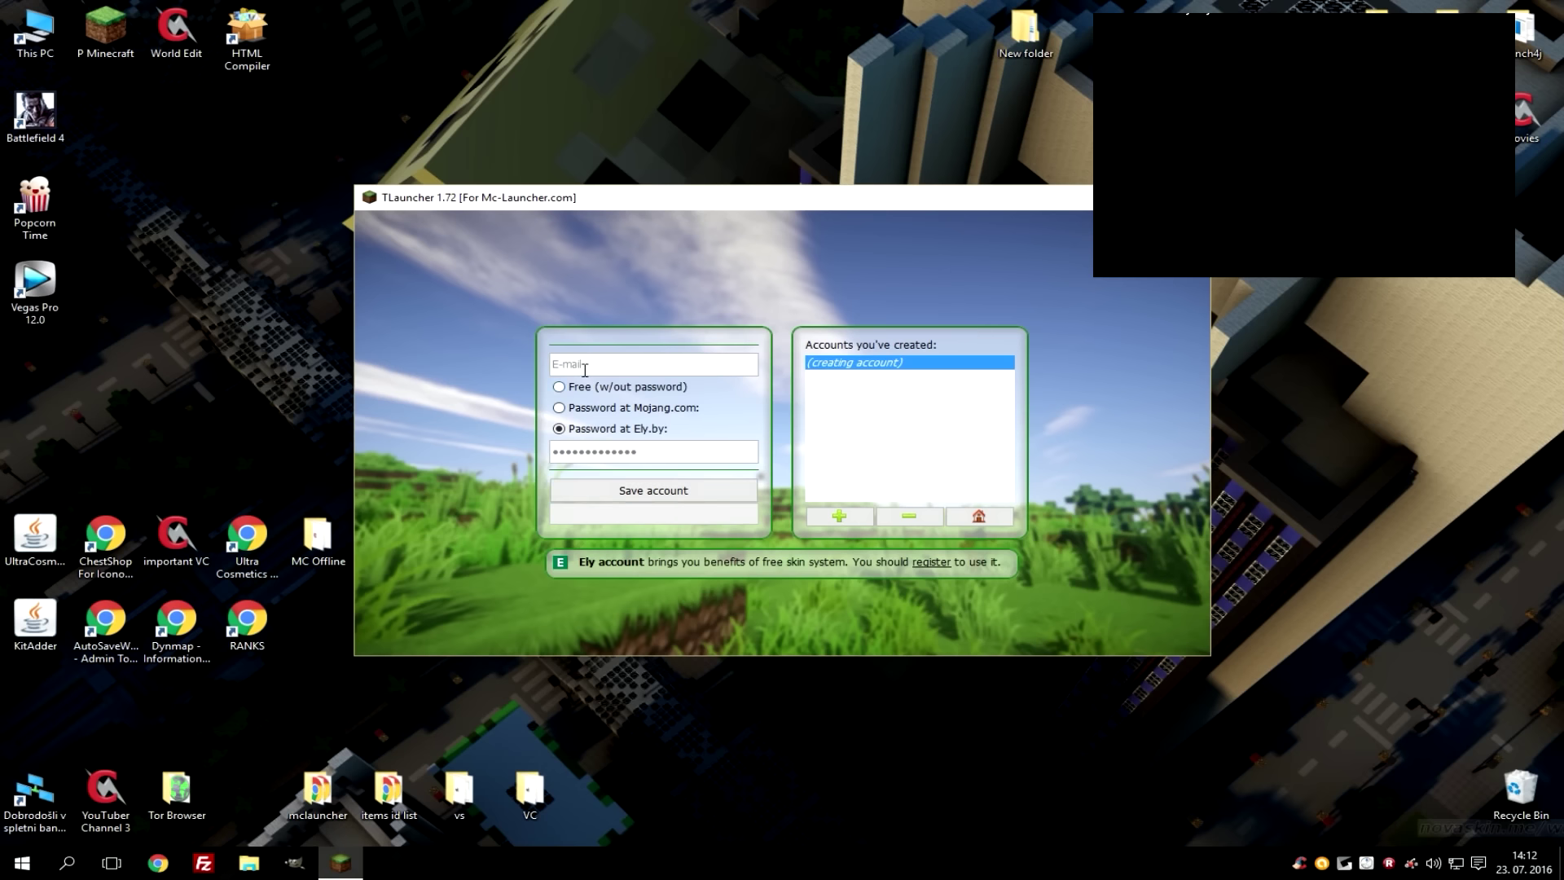
{"action": "left_click", "coordinate": [573, 389]}
{"action": "left_click", "coordinate": [579, 372]}
{"action": "type", "text": "Notch"}
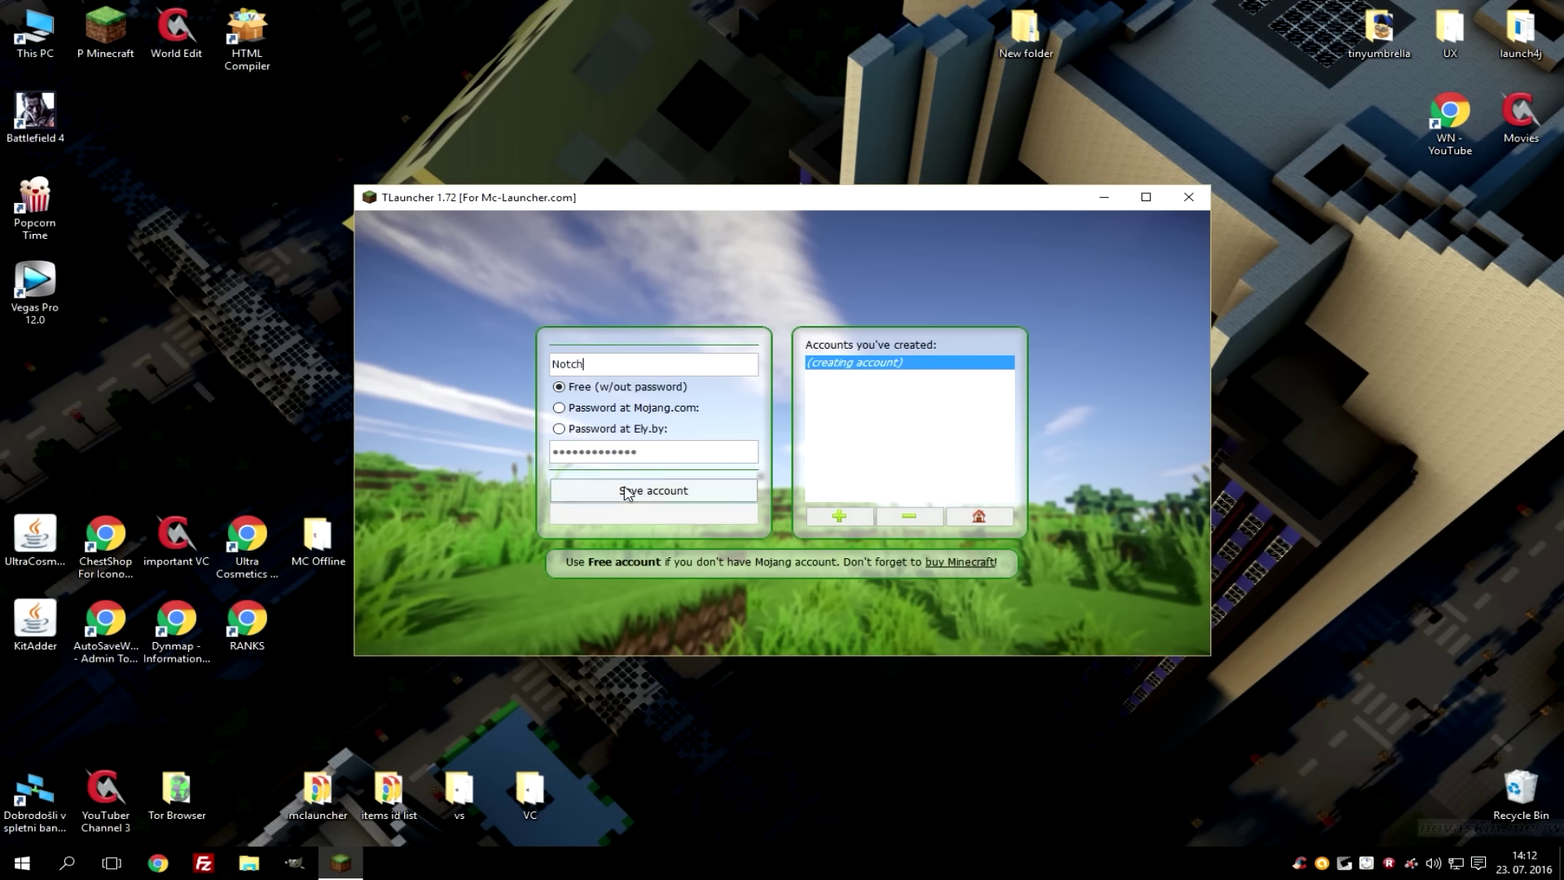
{"action": "left_click", "coordinate": [626, 491]}
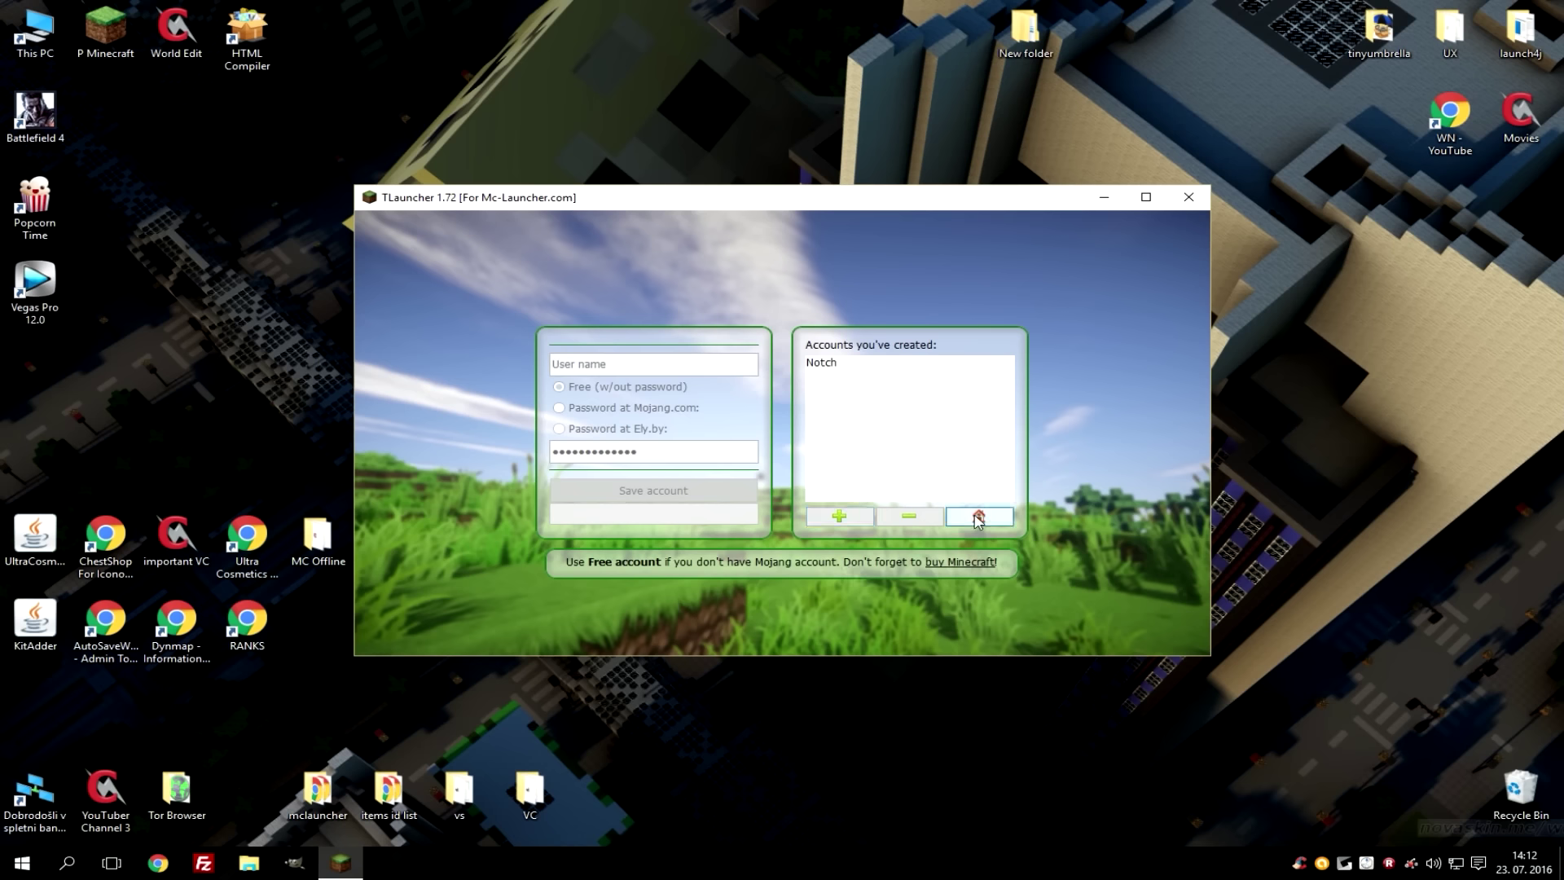
{"action": "left_click", "coordinate": [978, 513]}
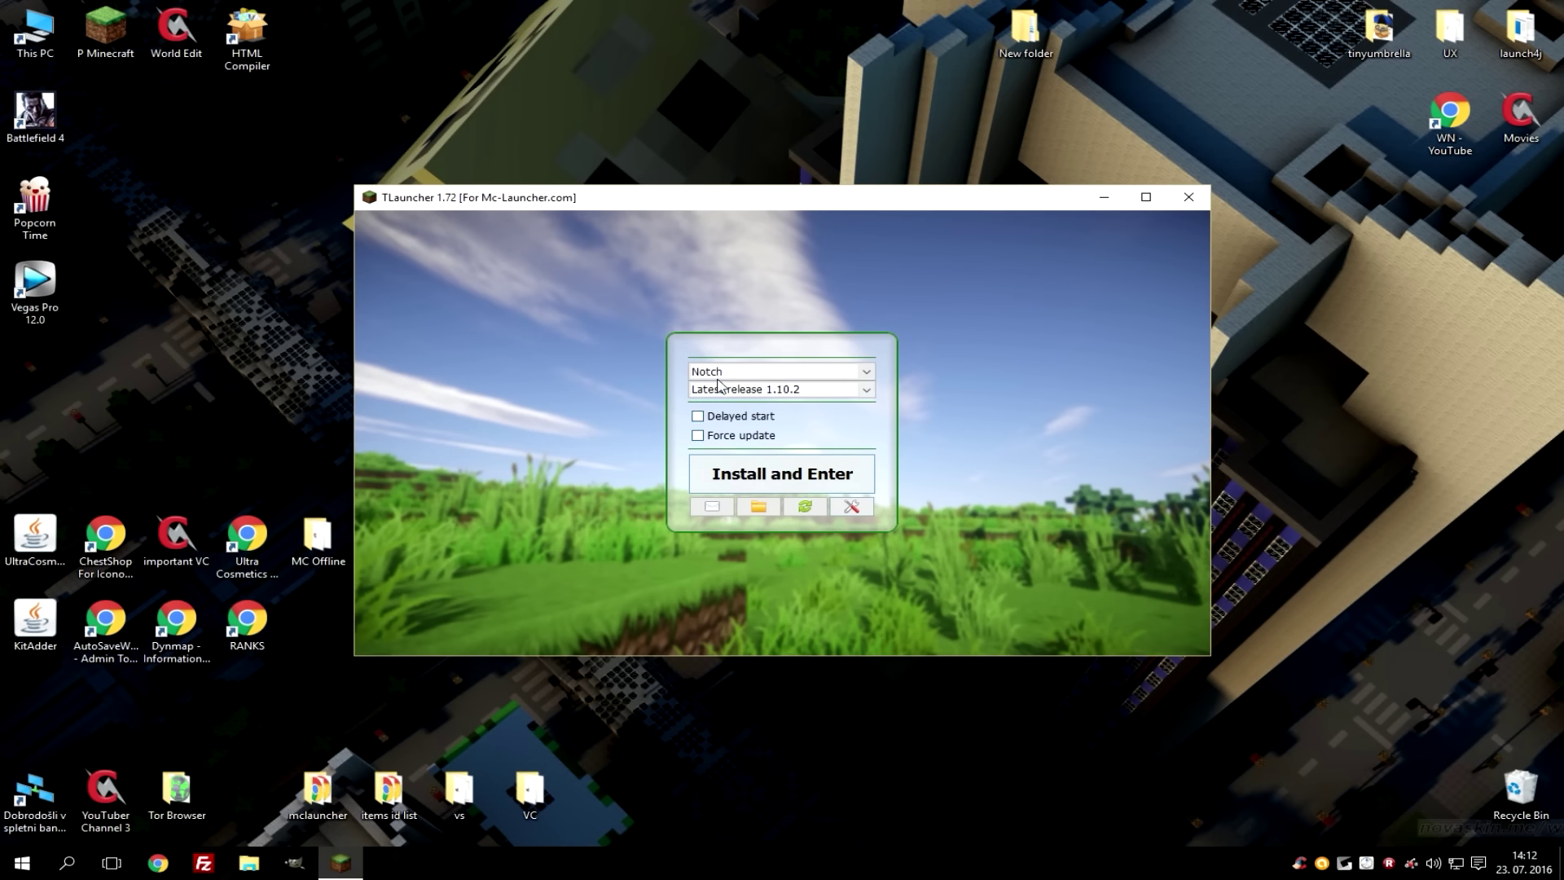
{"action": "left_click", "coordinate": [720, 389]}
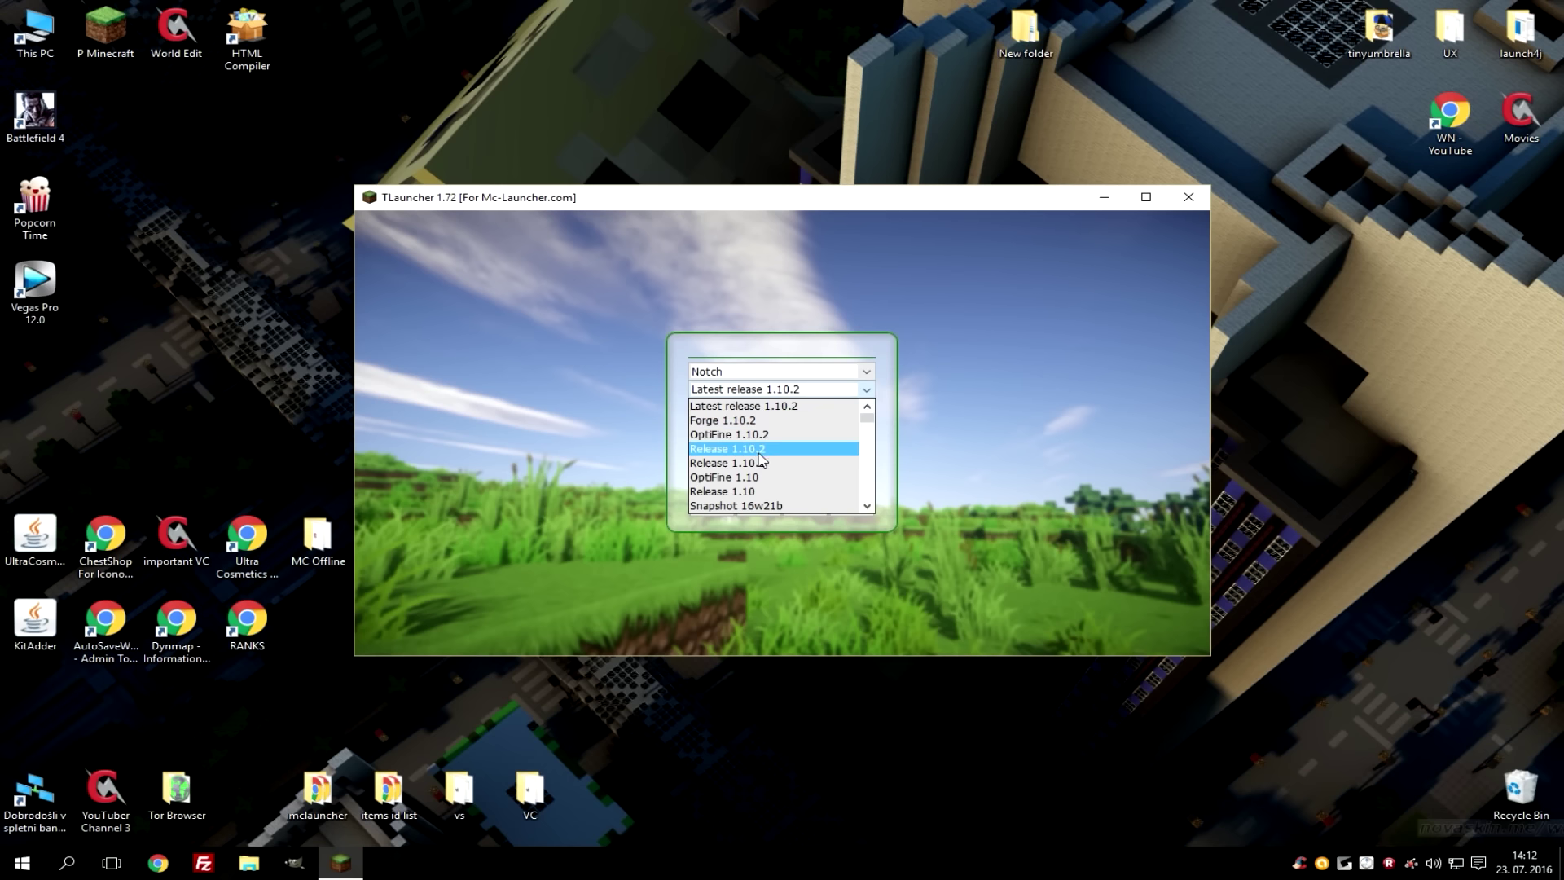
{"action": "scroll", "coordinate": [759, 460], "scroll_direction": "down", "scroll_amount": 15}
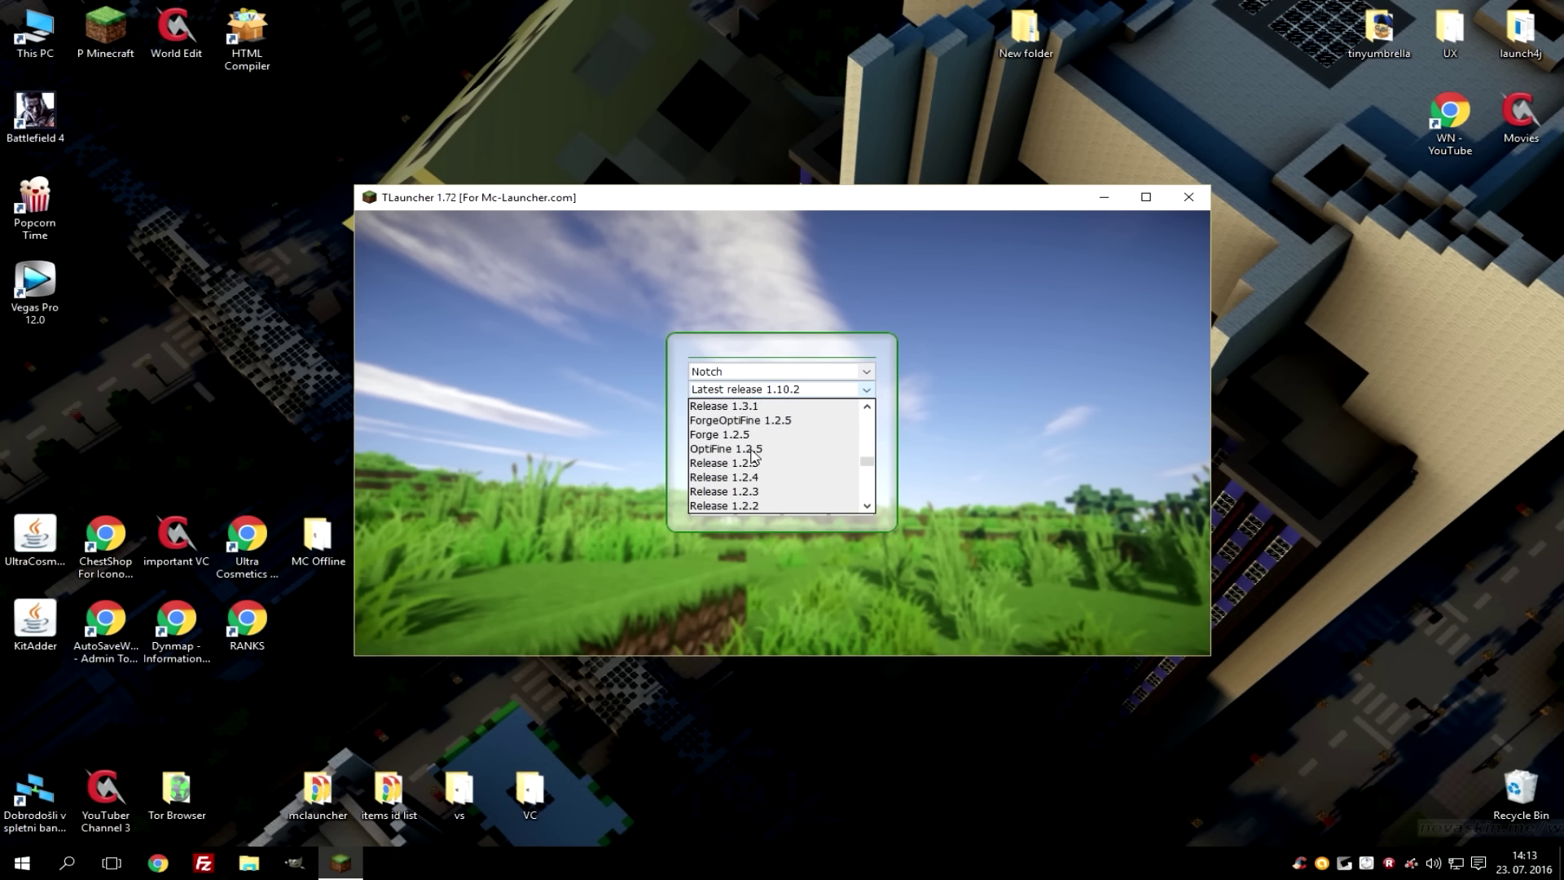
{"action": "scroll", "coordinate": [751, 456], "scroll_direction": "down", "scroll_amount": 10}
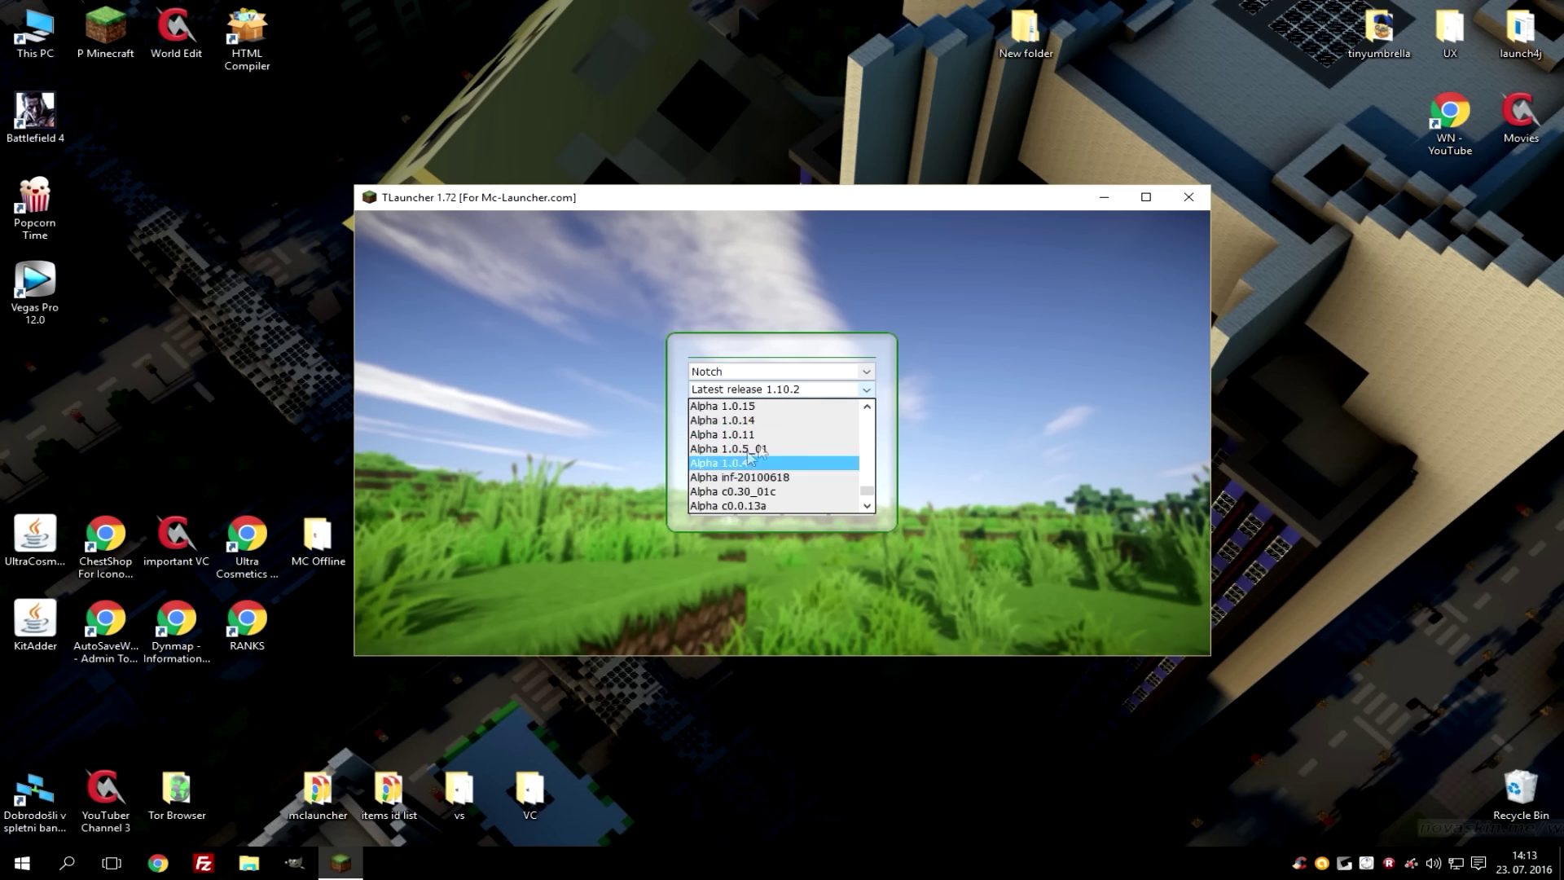
{"action": "scroll", "coordinate": [751, 458], "scroll_direction": "down", "scroll_amount": 5}
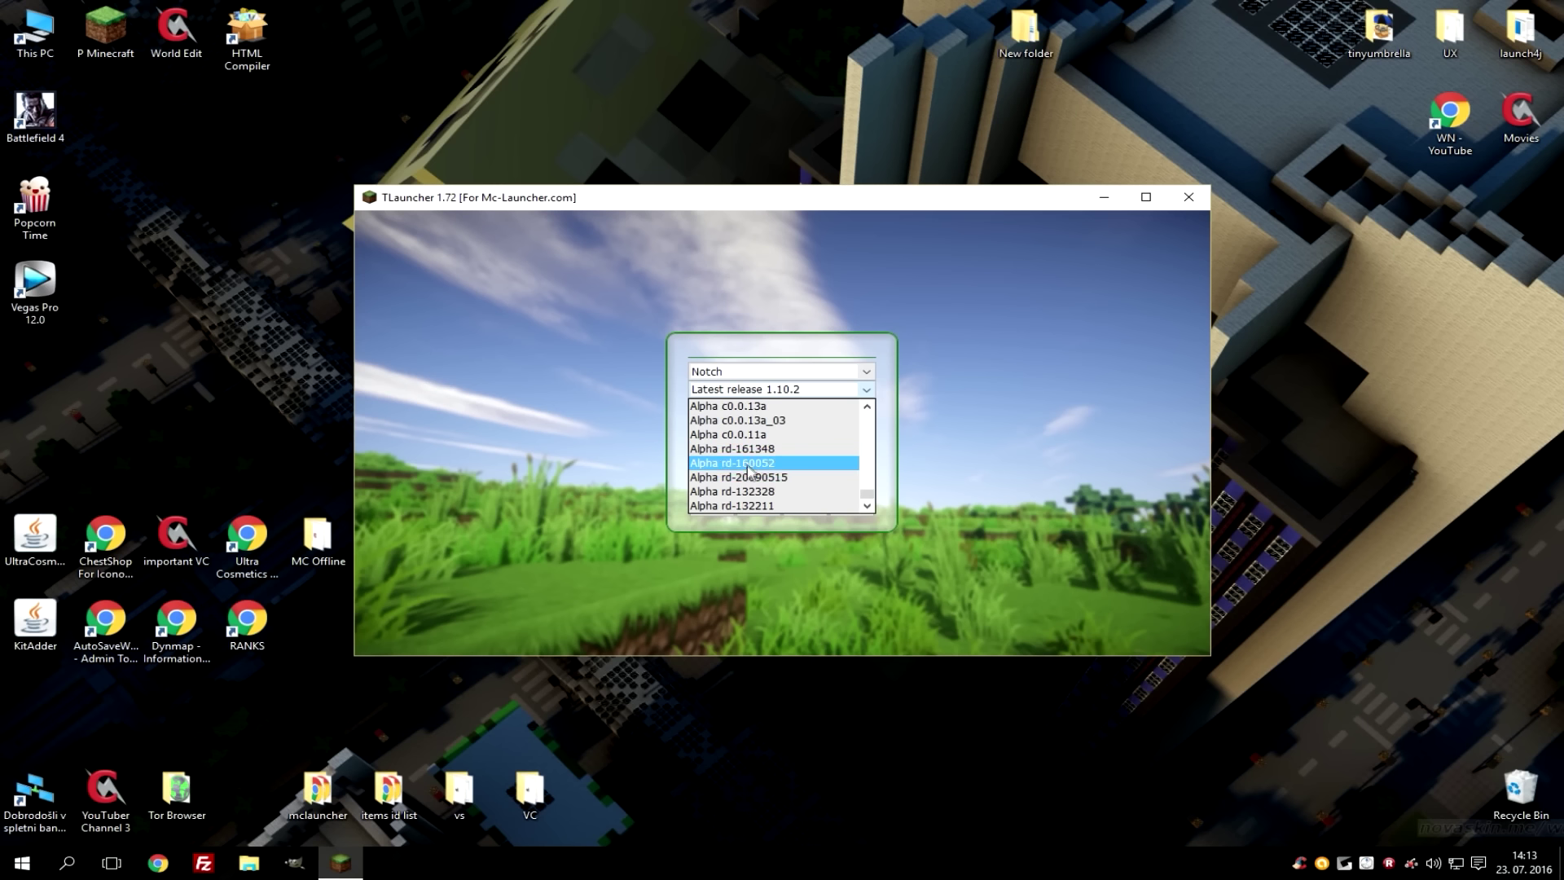
{"action": "scroll", "coordinate": [749, 470], "scroll_direction": "up", "scroll_amount": 12}
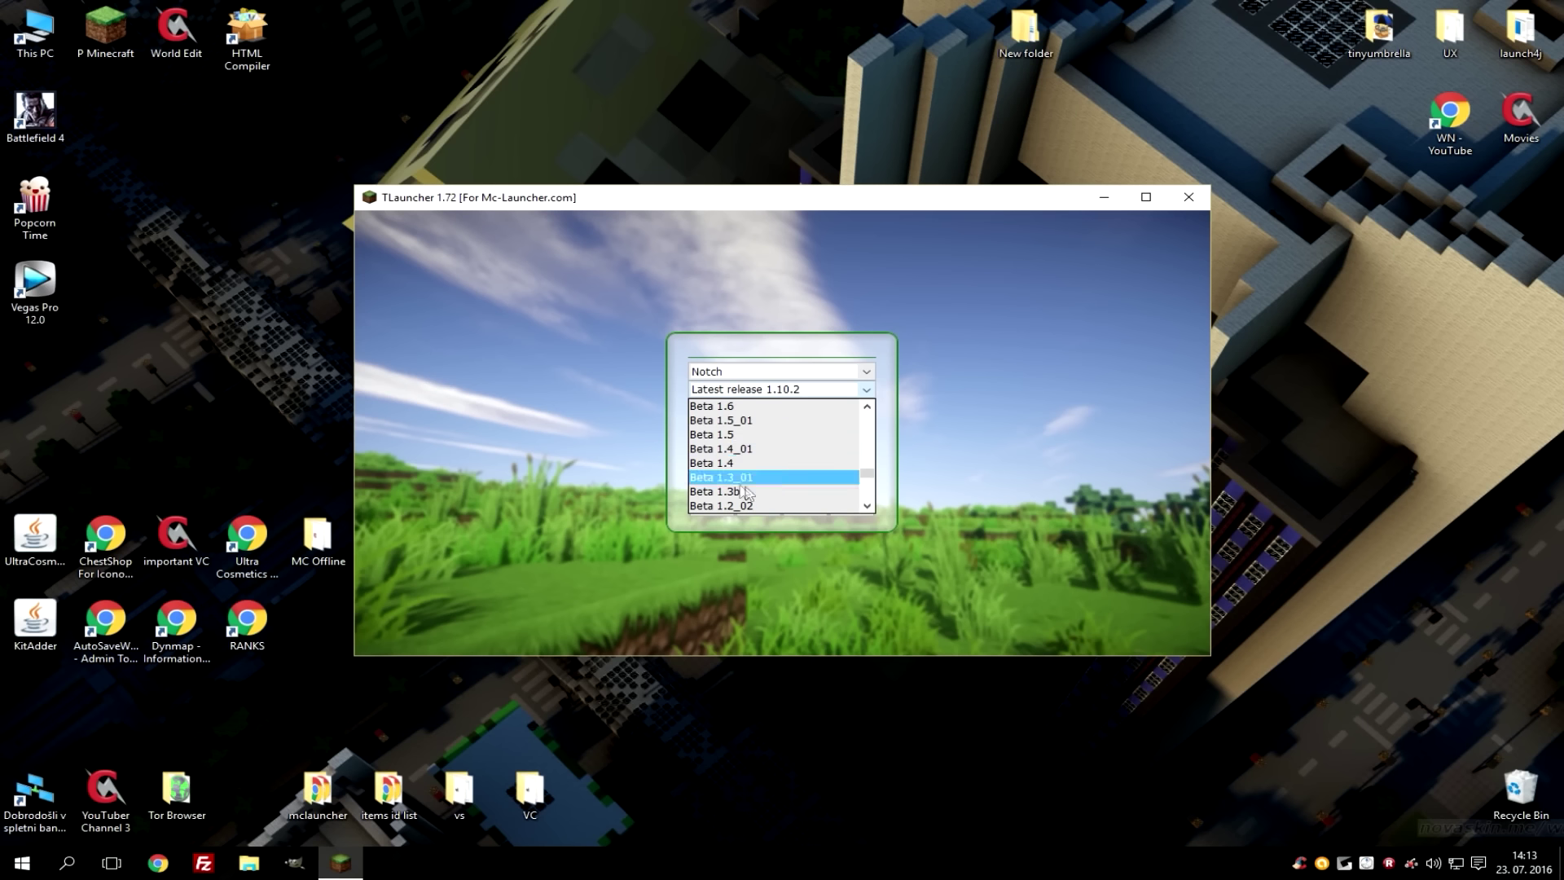
{"action": "scroll", "coordinate": [749, 485], "scroll_direction": "up", "scroll_amount": 8}
{"action": "scroll", "coordinate": [757, 475], "scroll_direction": "up", "scroll_amount": 12}
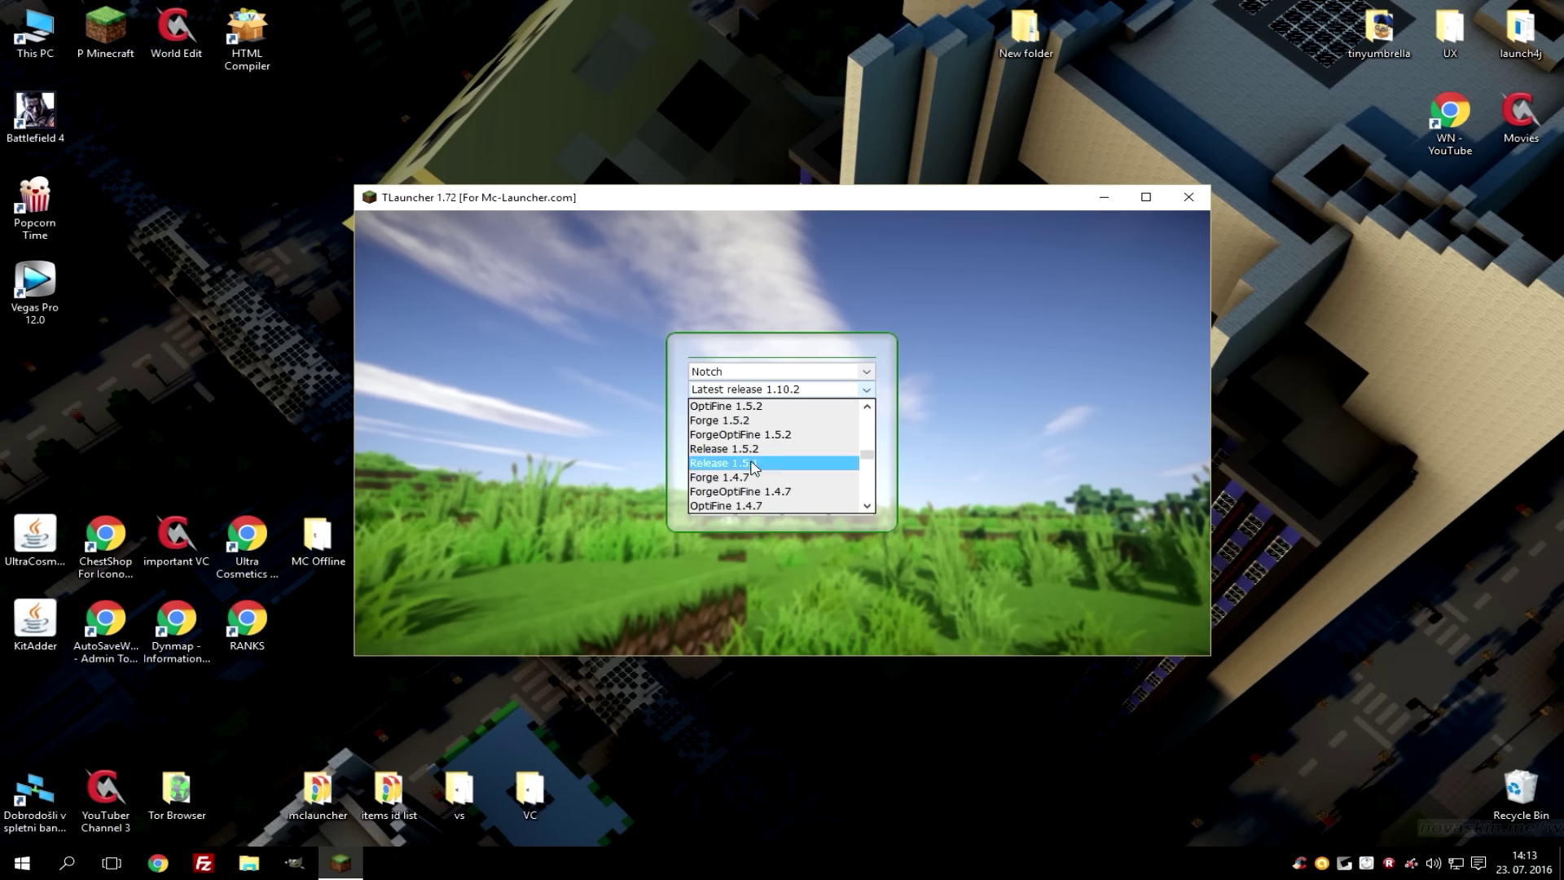
{"action": "scroll", "coordinate": [737, 416], "scroll_direction": "up", "scroll_amount": 3}
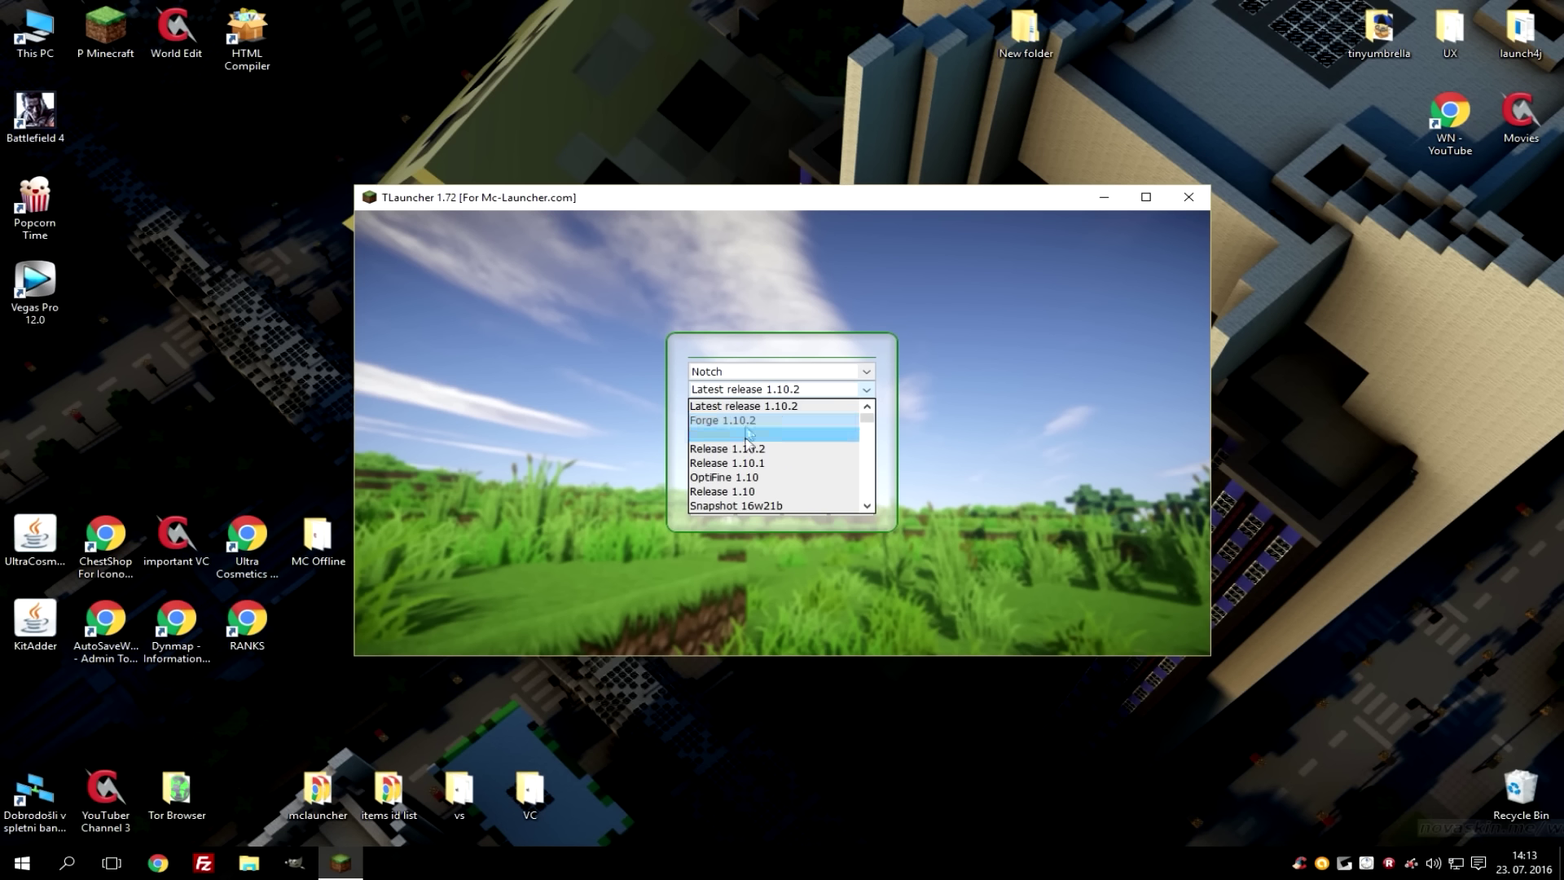
{"action": "left_click", "coordinate": [1020, 418]}
{"action": "left_click", "coordinate": [783, 396]}
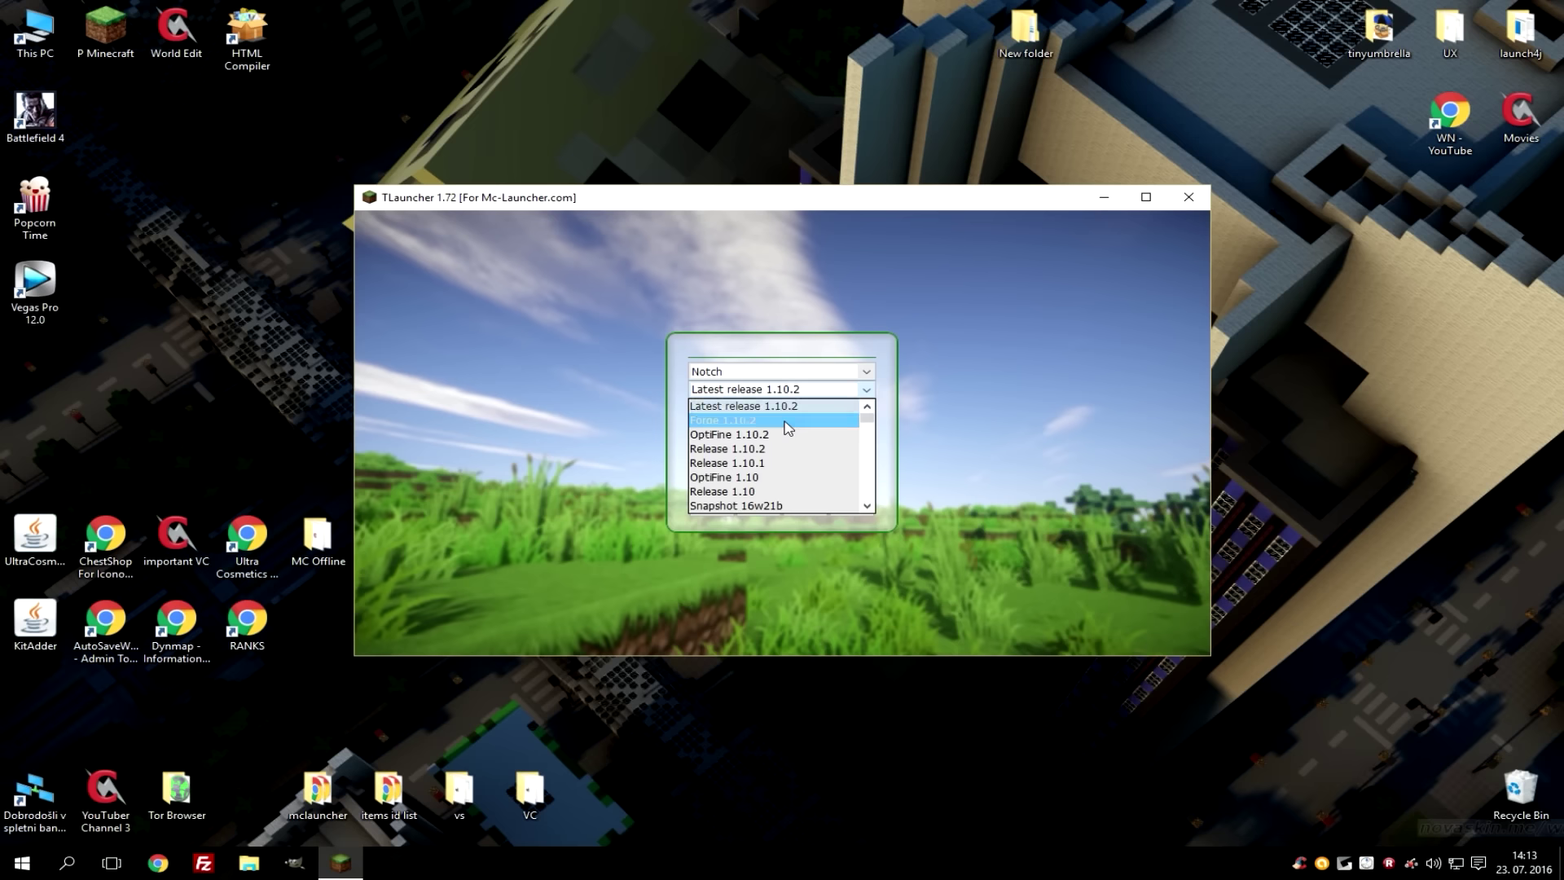
{"action": "scroll", "coordinate": [795, 424], "scroll_direction": "down", "scroll_amount": 12}
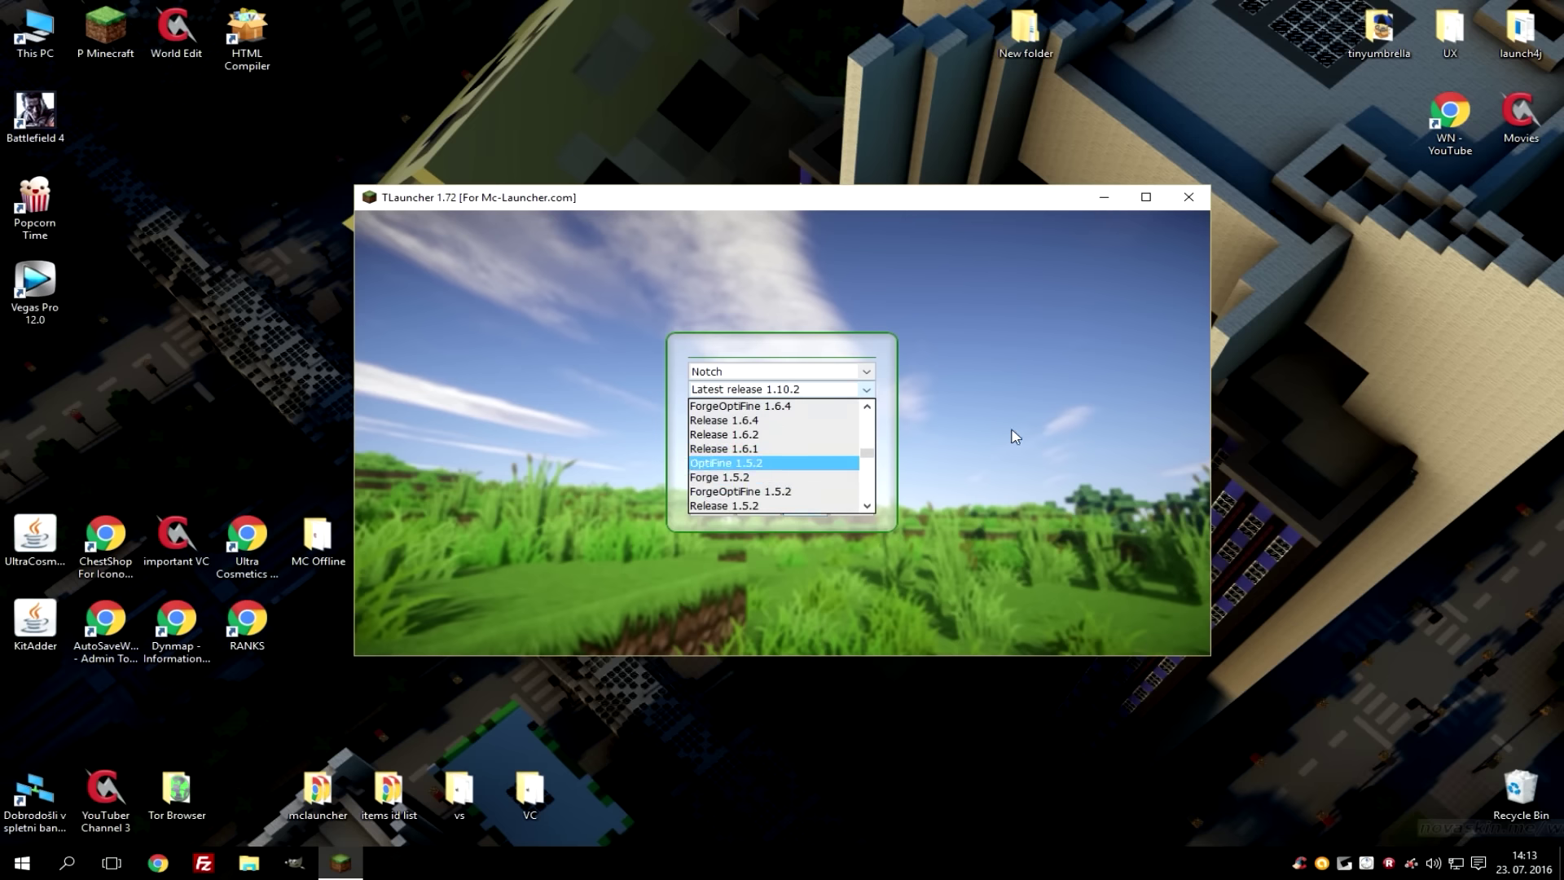
{"action": "left_click", "coordinate": [1013, 437]}
Step: In Preferences, keep Beta, Alpha and old releases shown in the version list, and save
{"action": "left_click", "coordinate": [851, 506]}
{"action": "left_click", "coordinate": [874, 533]}
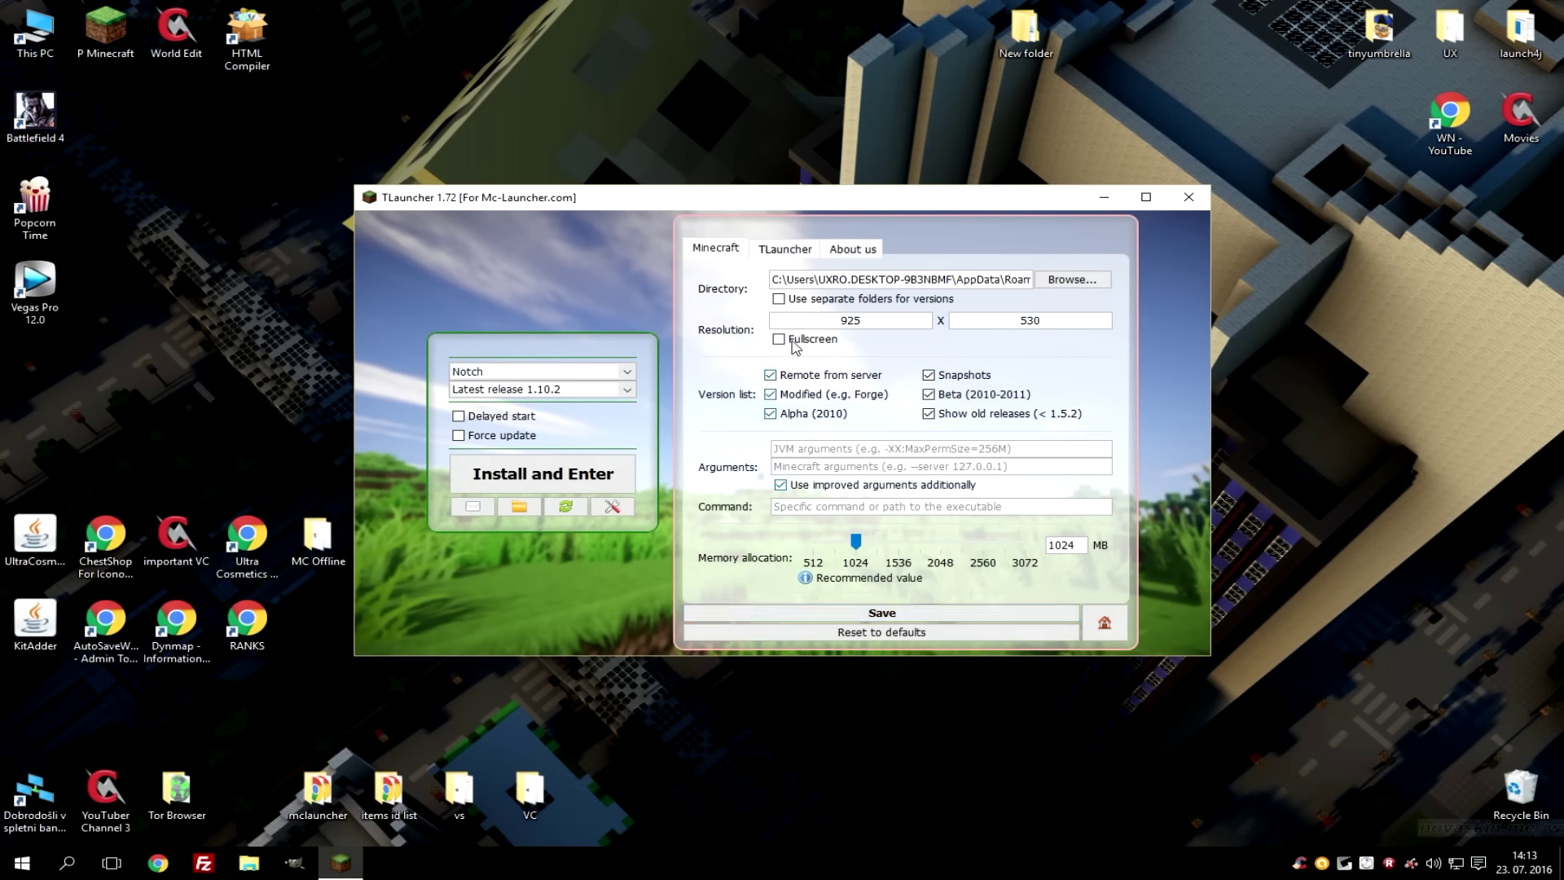
{"action": "double_click", "coordinate": [937, 398]}
{"action": "double_click", "coordinate": [926, 415]}
{"action": "double_click", "coordinate": [830, 416]}
{"action": "left_click", "coordinate": [853, 613]}
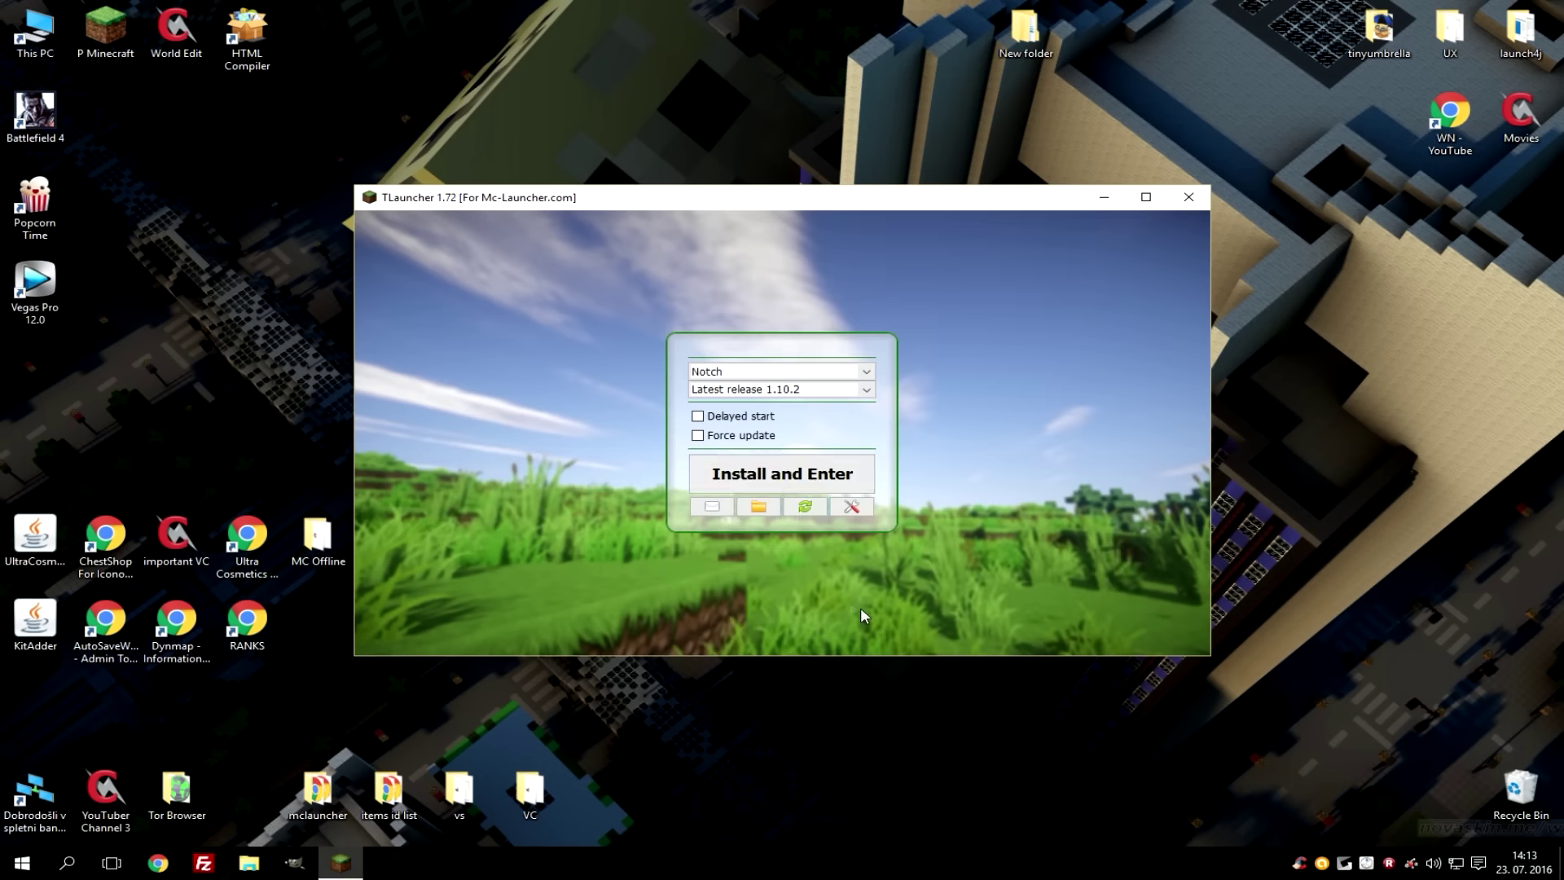
Step: Choose Release 1.10.2 from the version list and install it
{"action": "left_click", "coordinate": [782, 389]}
{"action": "scroll", "coordinate": [796, 452], "scroll_direction": "down", "scroll_amount": 4}
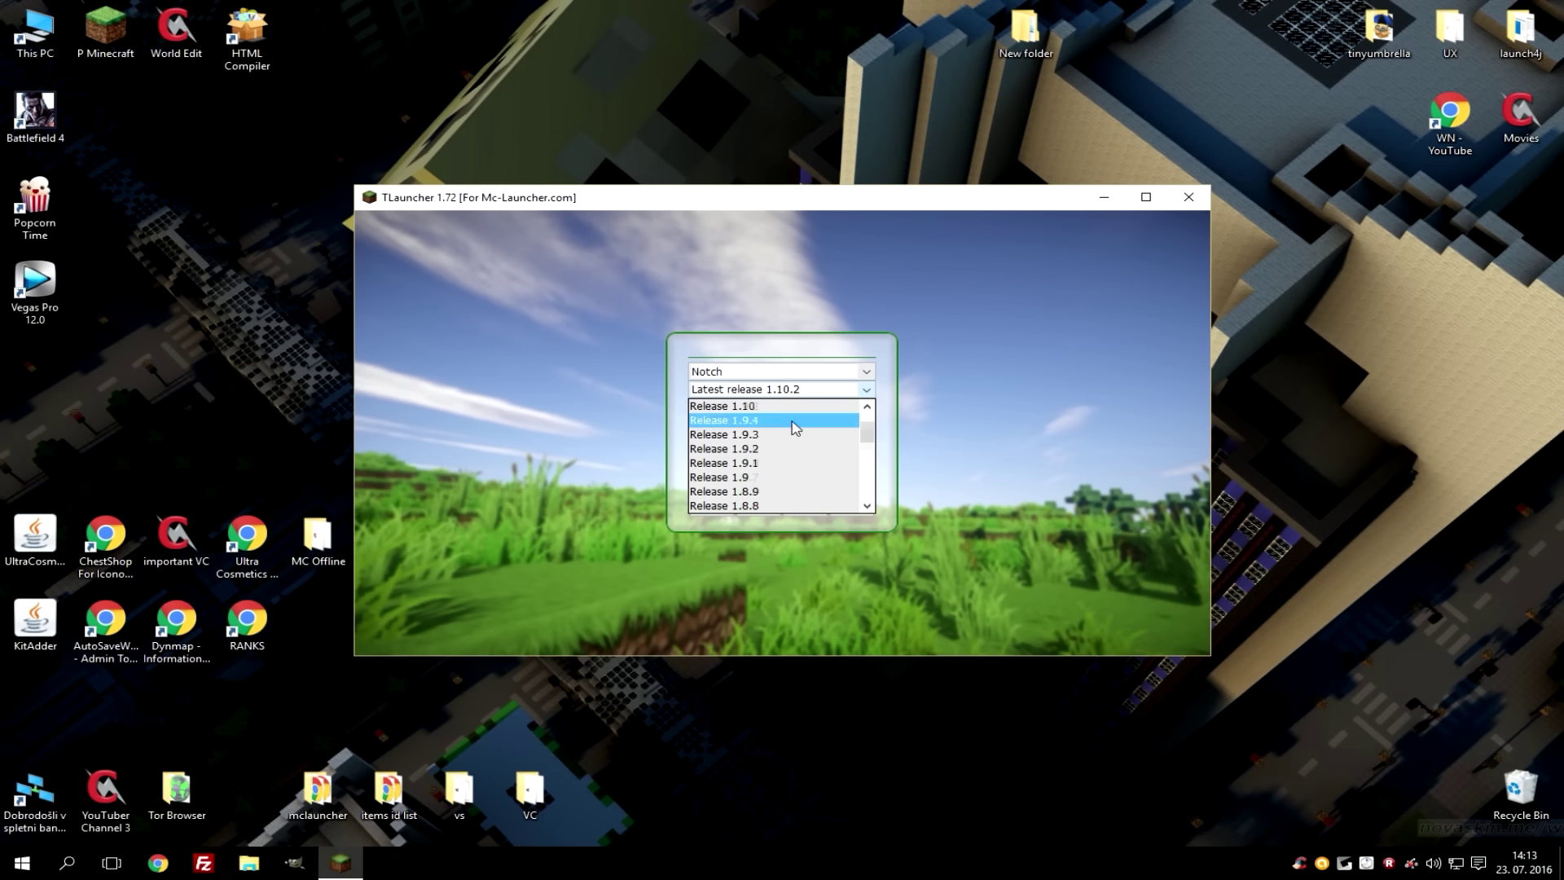
{"action": "scroll", "coordinate": [798, 464], "scroll_direction": "up", "scroll_amount": 8}
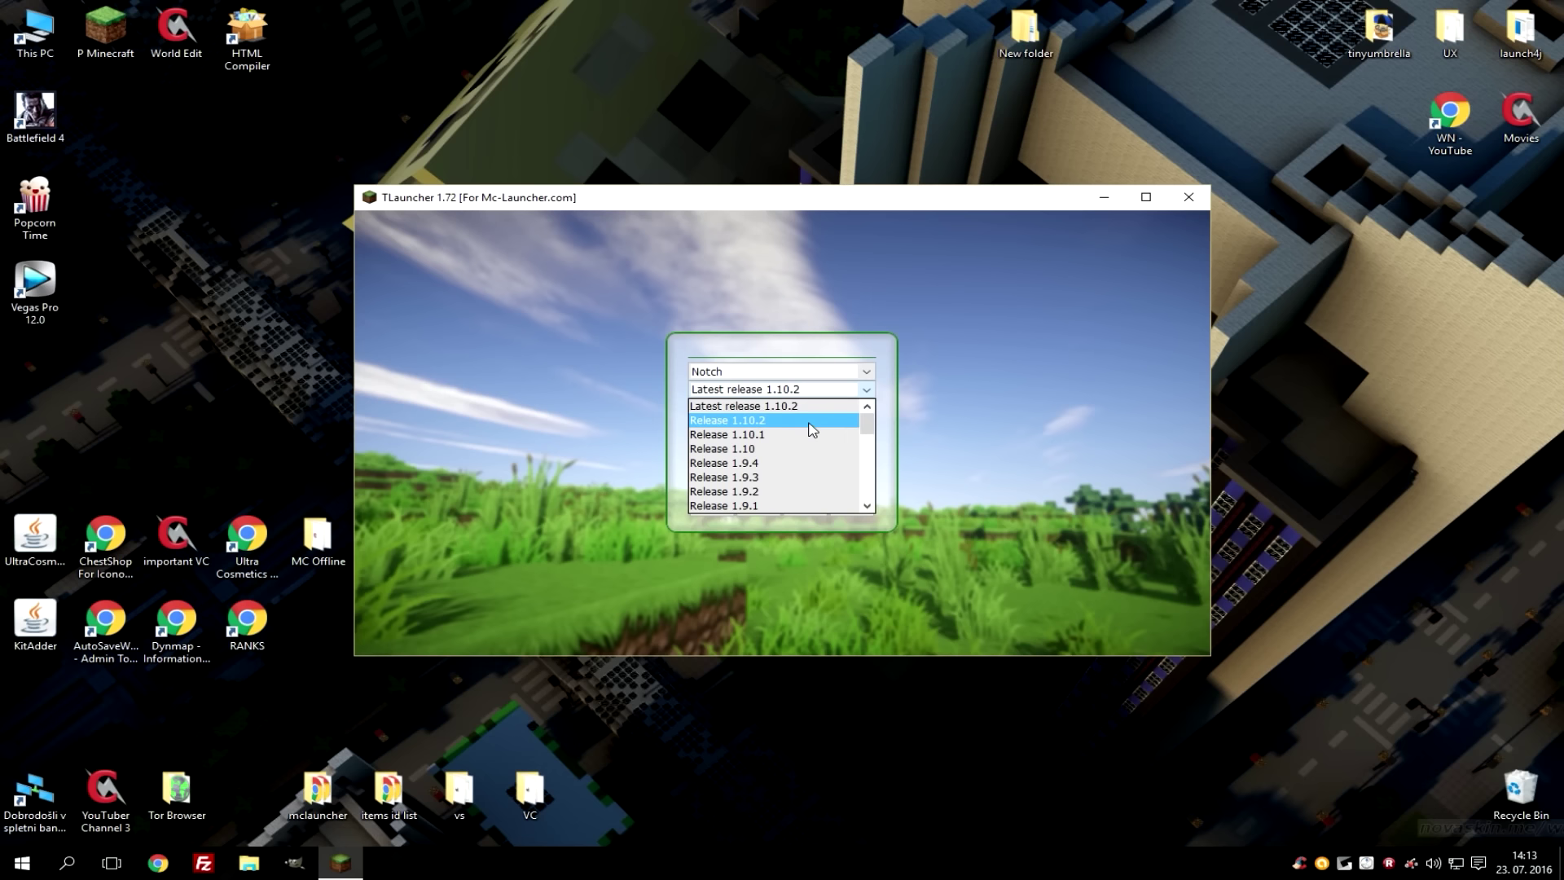
{"action": "left_click", "coordinate": [810, 429]}
{"action": "left_click", "coordinate": [792, 469]}
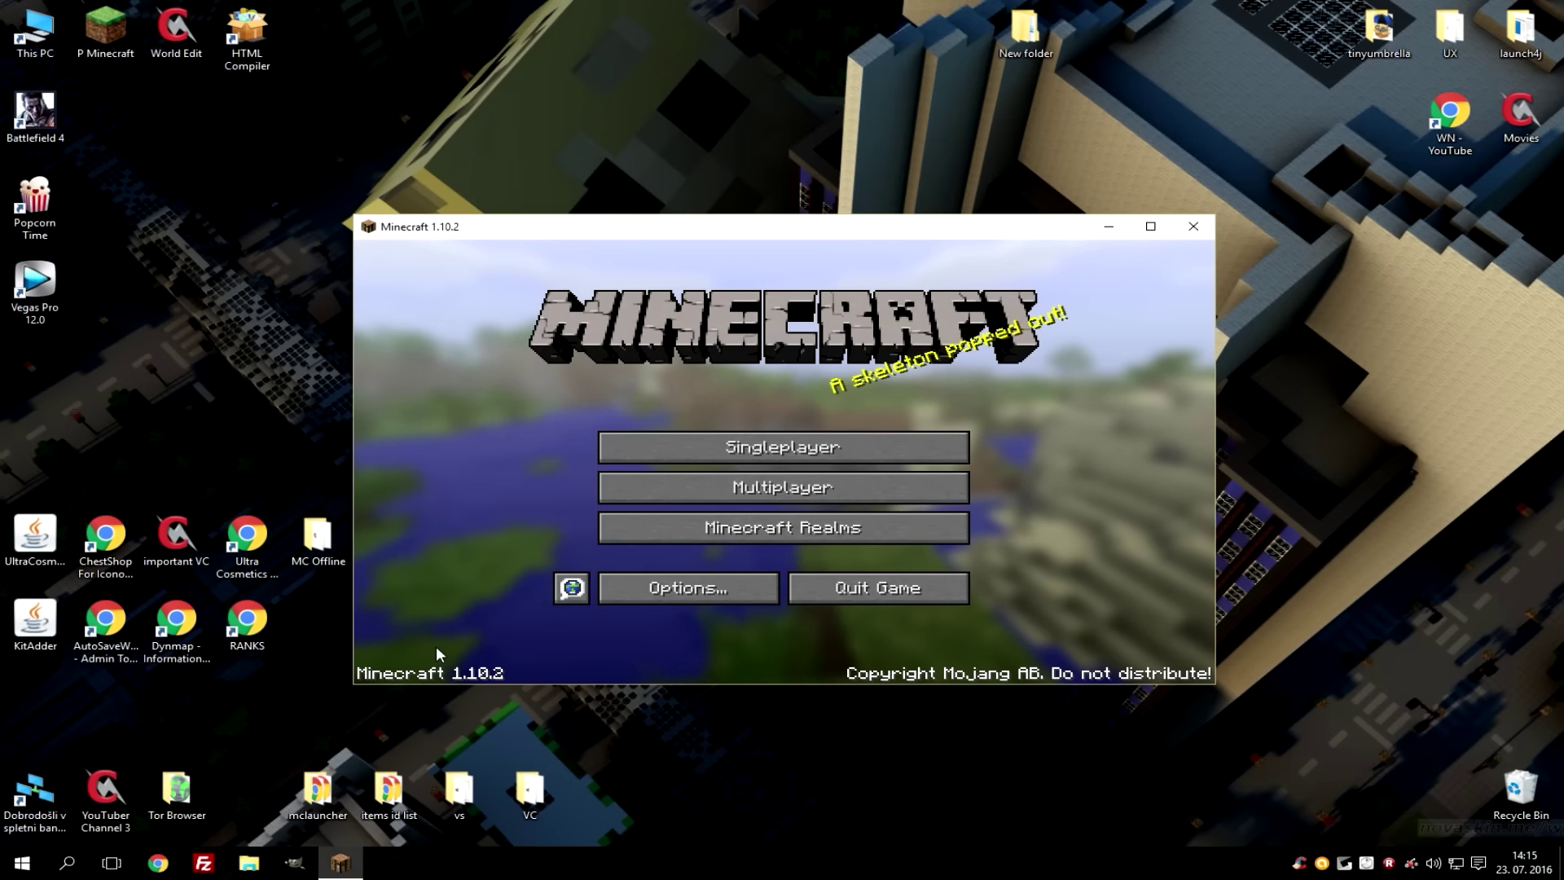
Step: Create a Creative-mode singleplayer world named New World, then restore and reposition the game window
{"action": "double_click", "coordinate": [800, 226]}
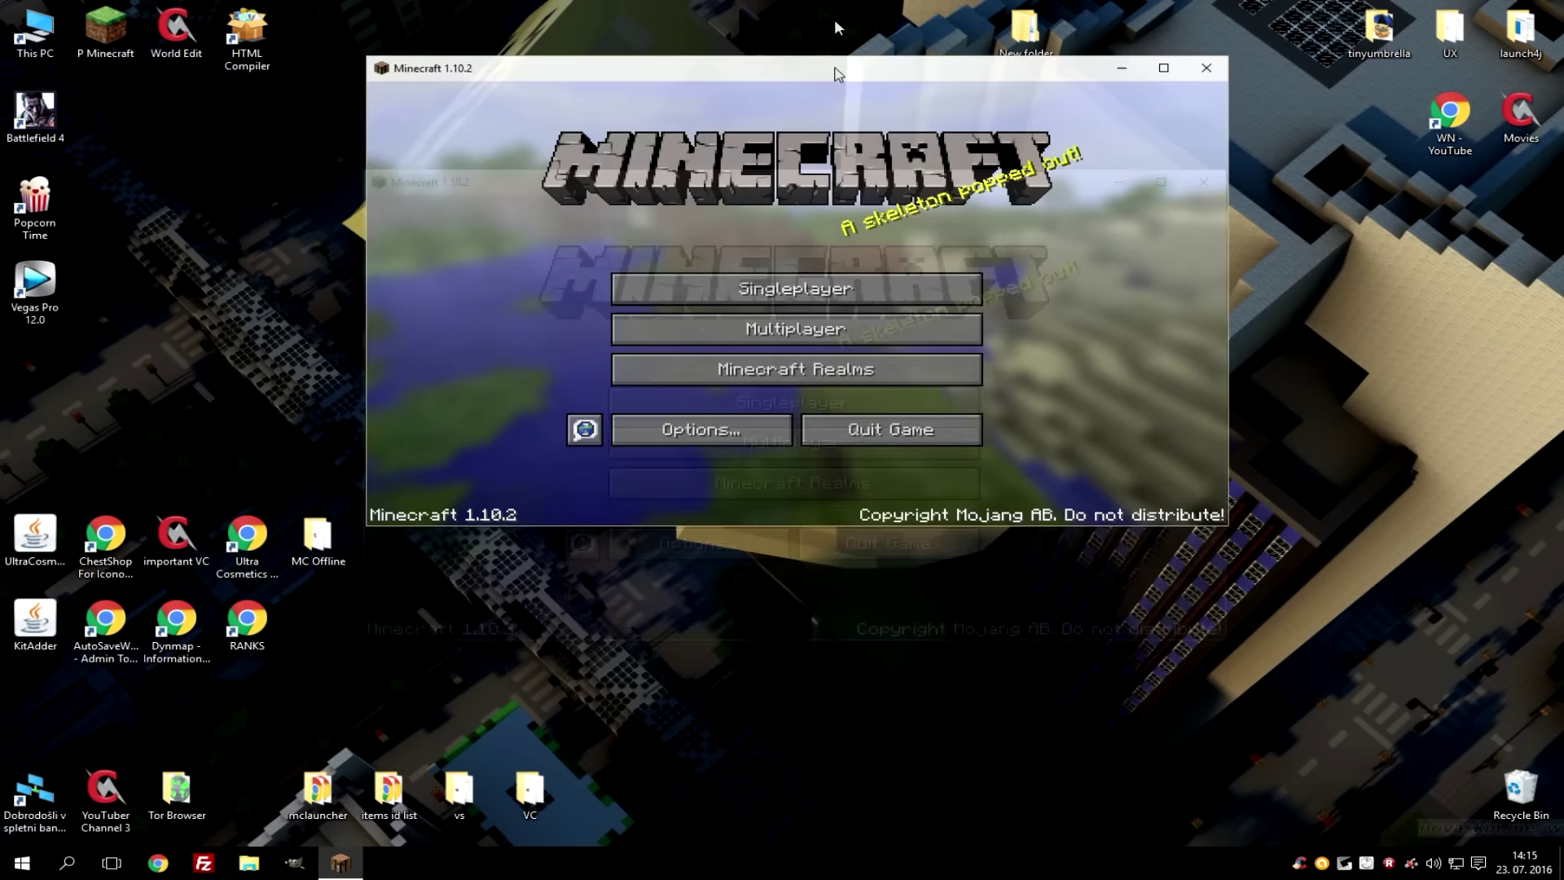
{"action": "left_click", "coordinate": [728, 427]}
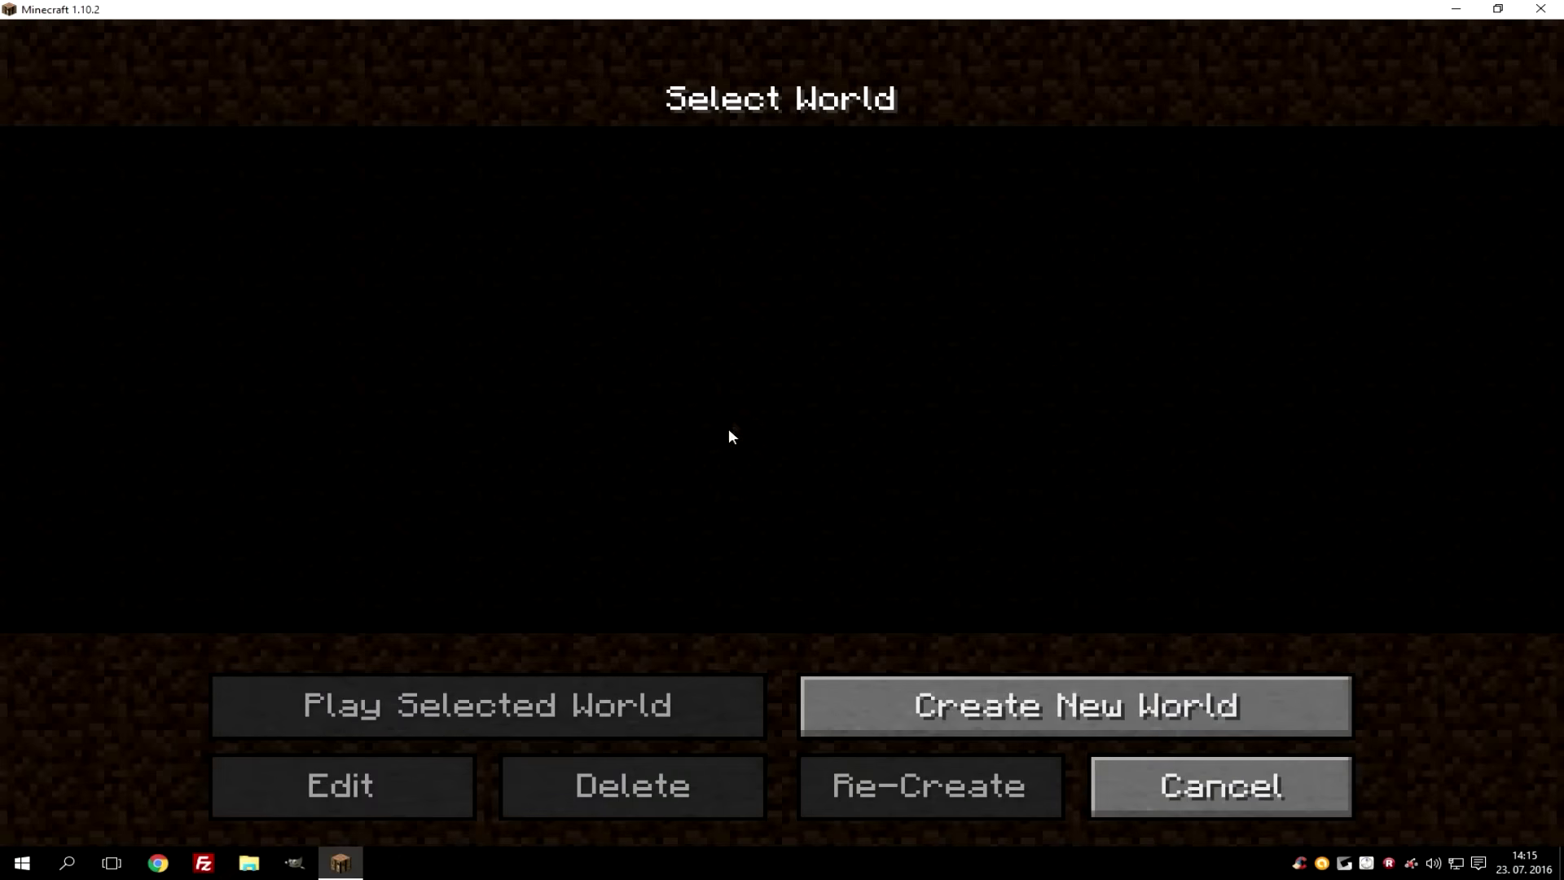
{"action": "left_click", "coordinate": [981, 701]}
{"action": "left_click", "coordinate": [798, 444]}
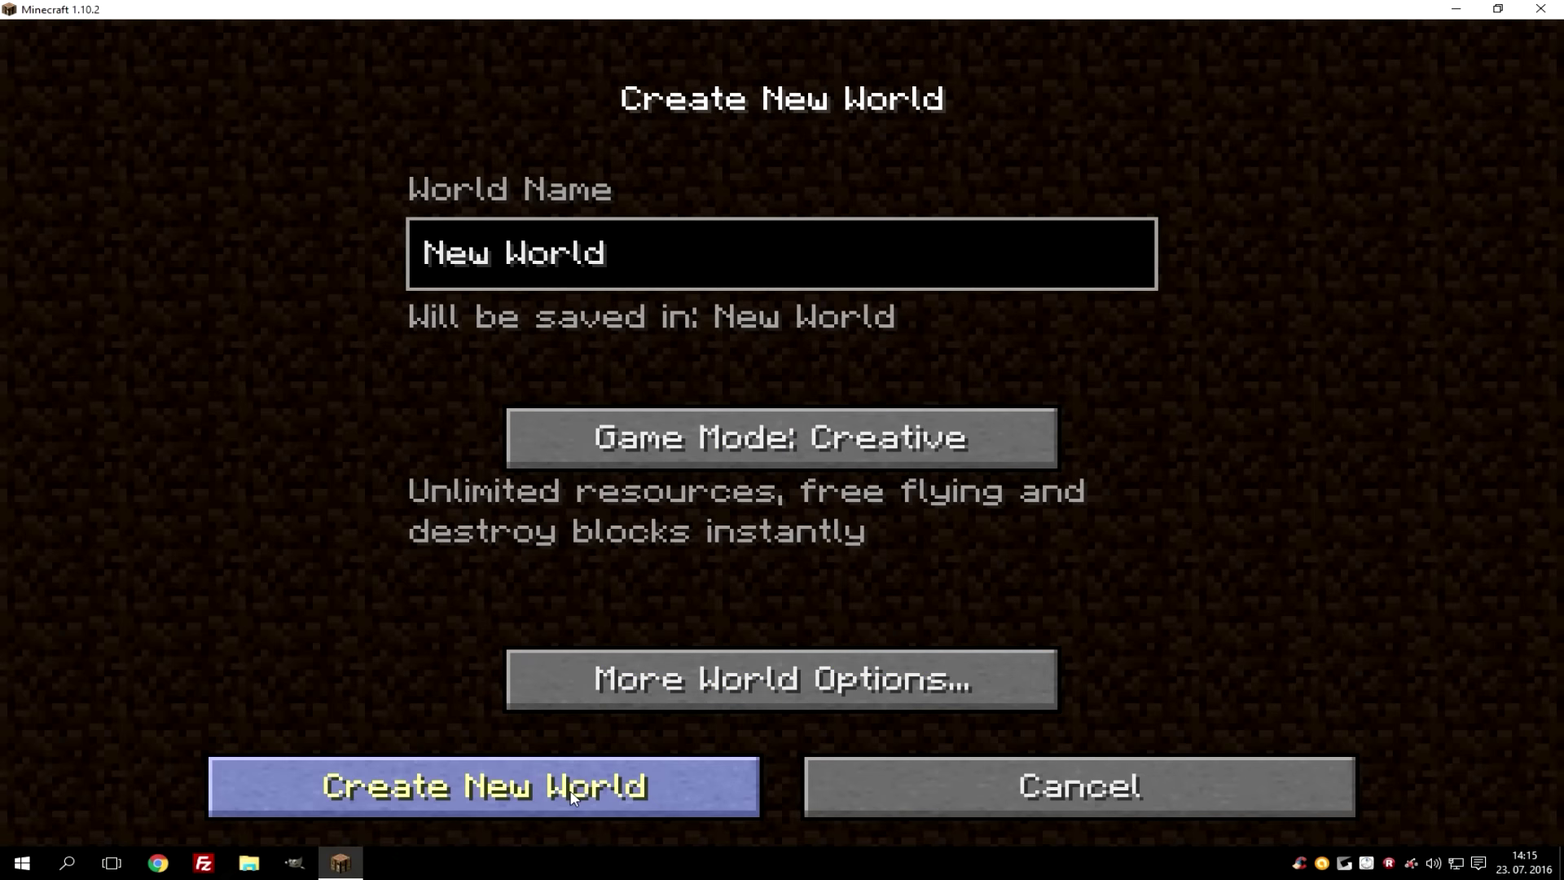
{"action": "left_click", "coordinate": [582, 792]}
{"action": "left_click_drag", "start_coordinate": [677, 10], "coordinate": [727, 144]}
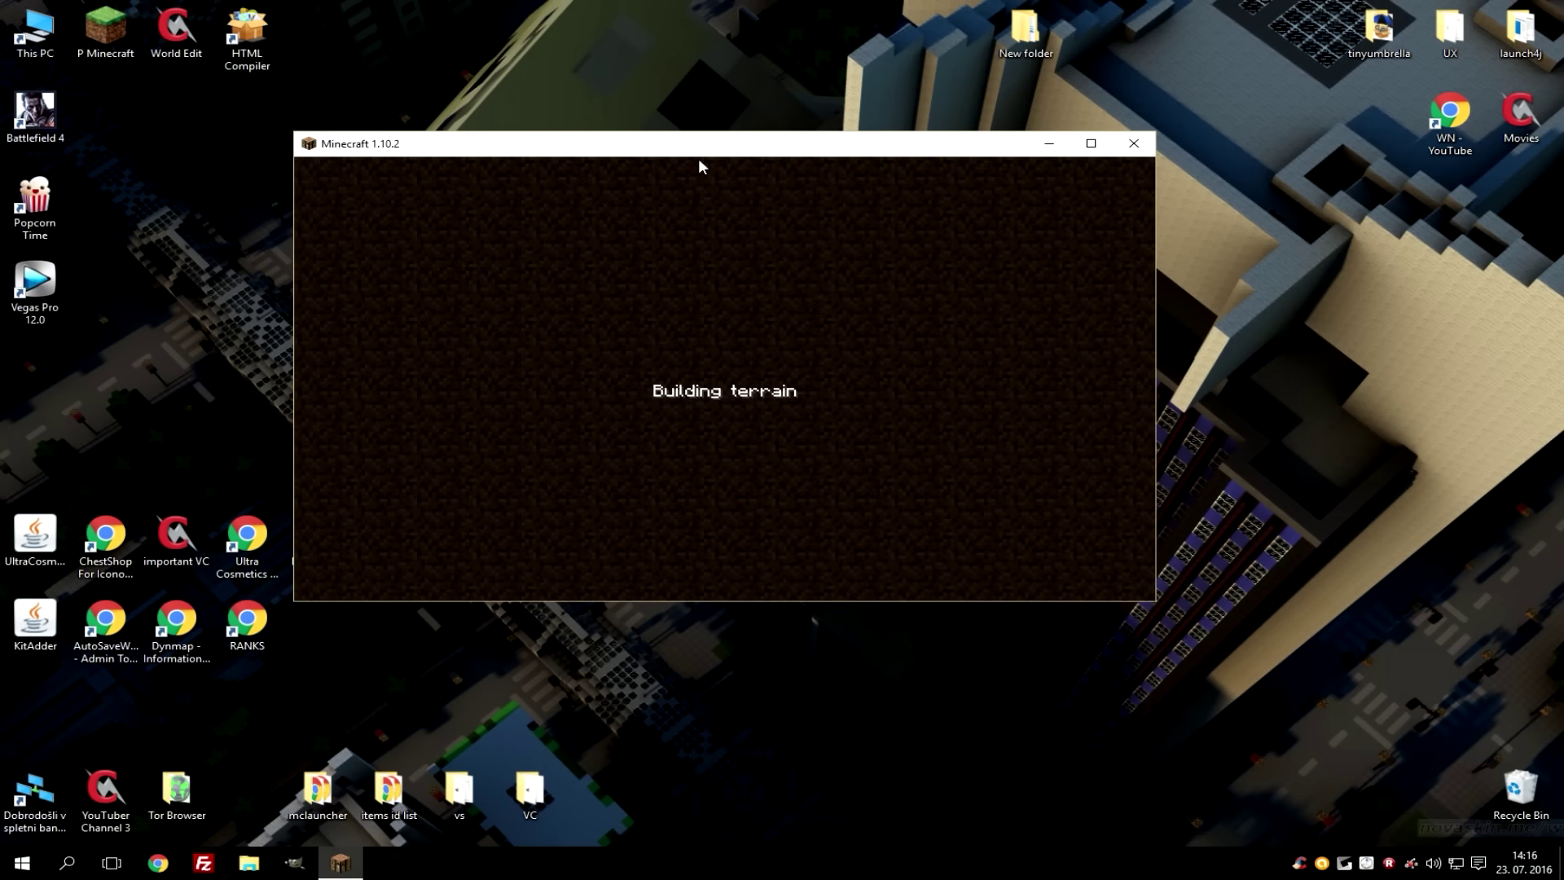
{"action": "left_click_drag", "start_coordinate": [707, 153], "coordinate": [854, 228]}
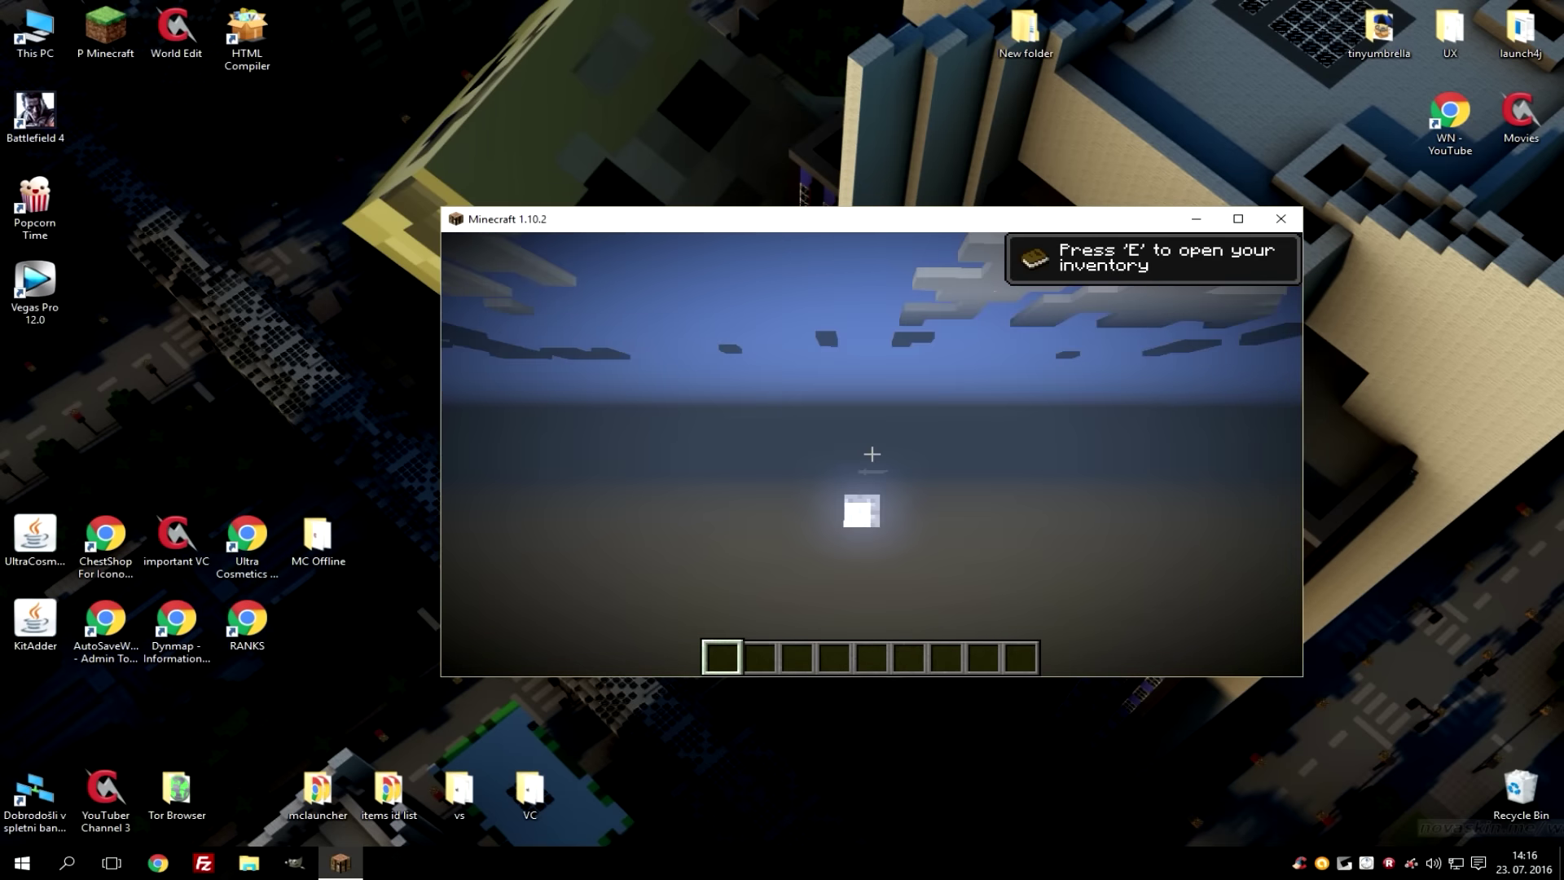
Step: Maximize the Minecraft window to full screen and resume the game
{"action": "key", "text": "Escape"}
{"action": "double_click", "coordinate": [872, 220]}
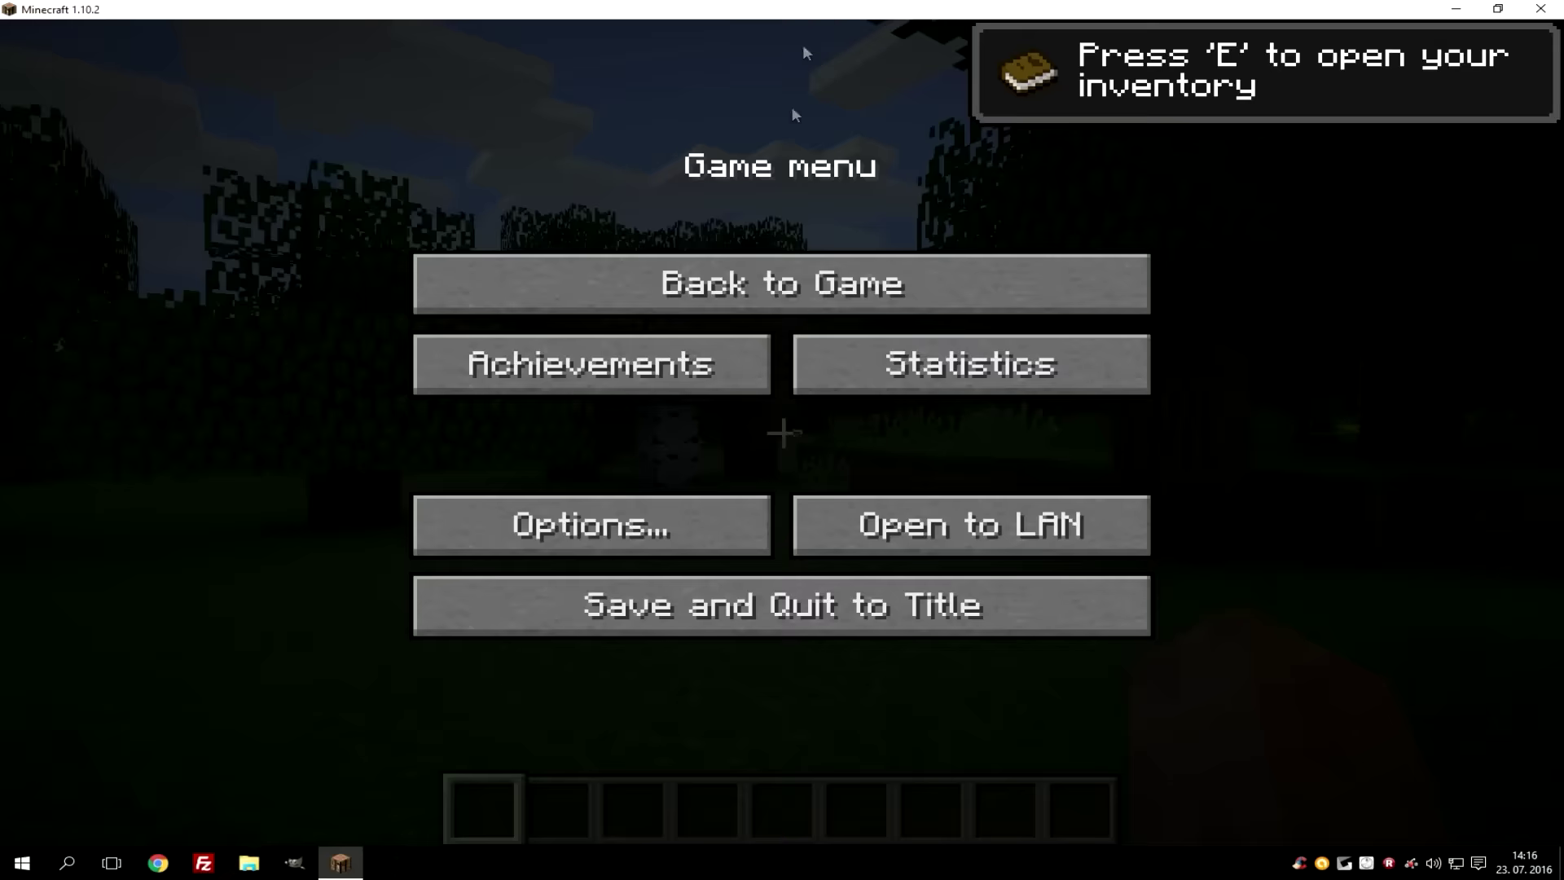
{"action": "key", "text": "Escape"}
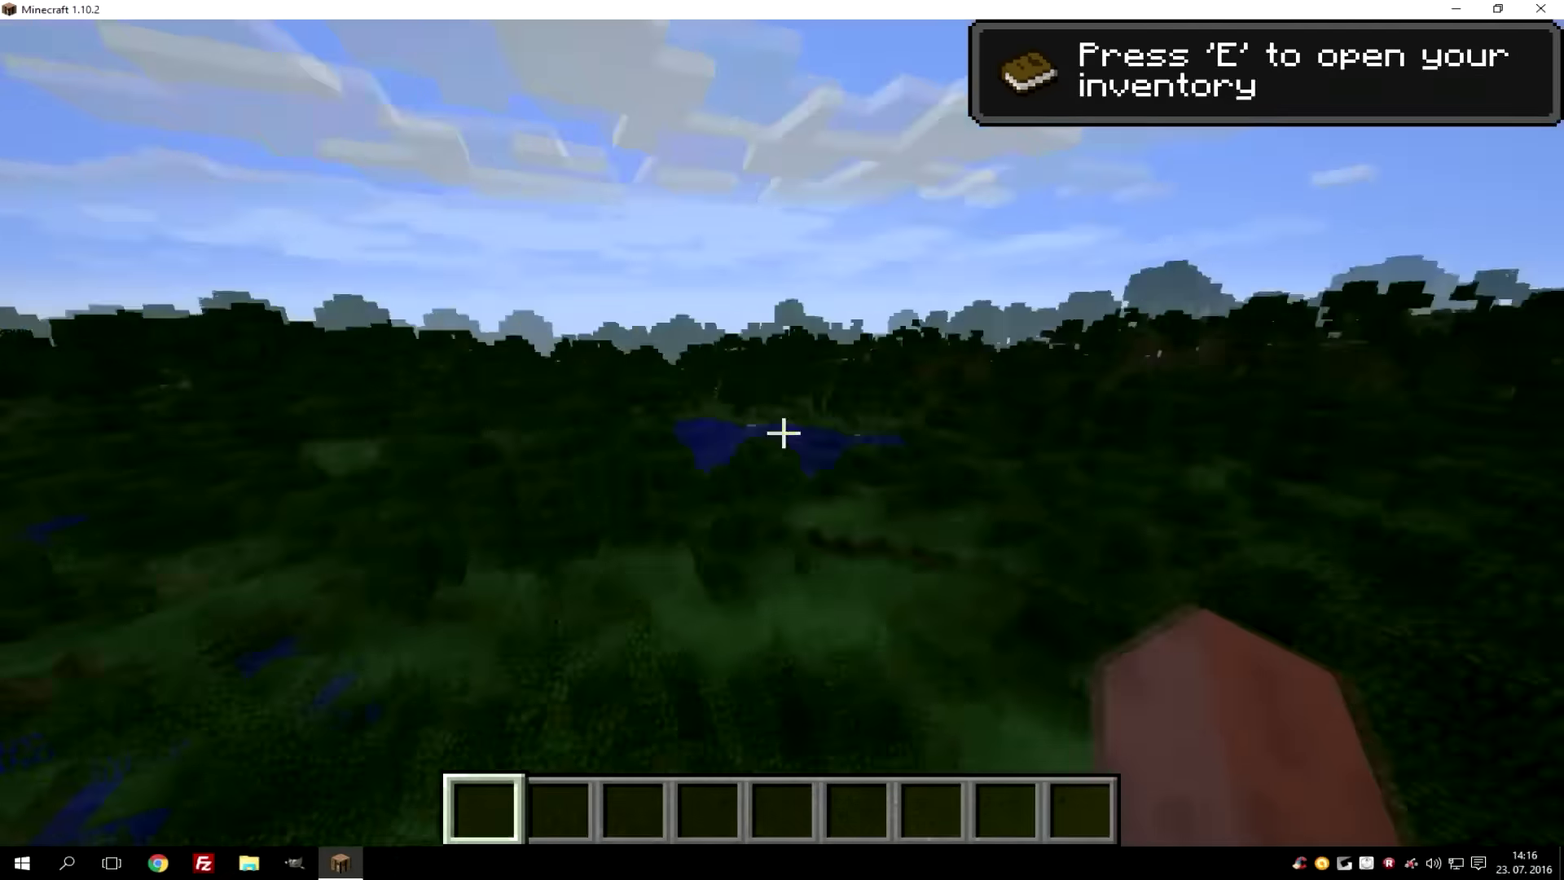
Step: Put Red Nether Brick in hotbar slot 1 and Magma Block in slot 2 from the creative inventory
{"action": "key", "text": "e"}
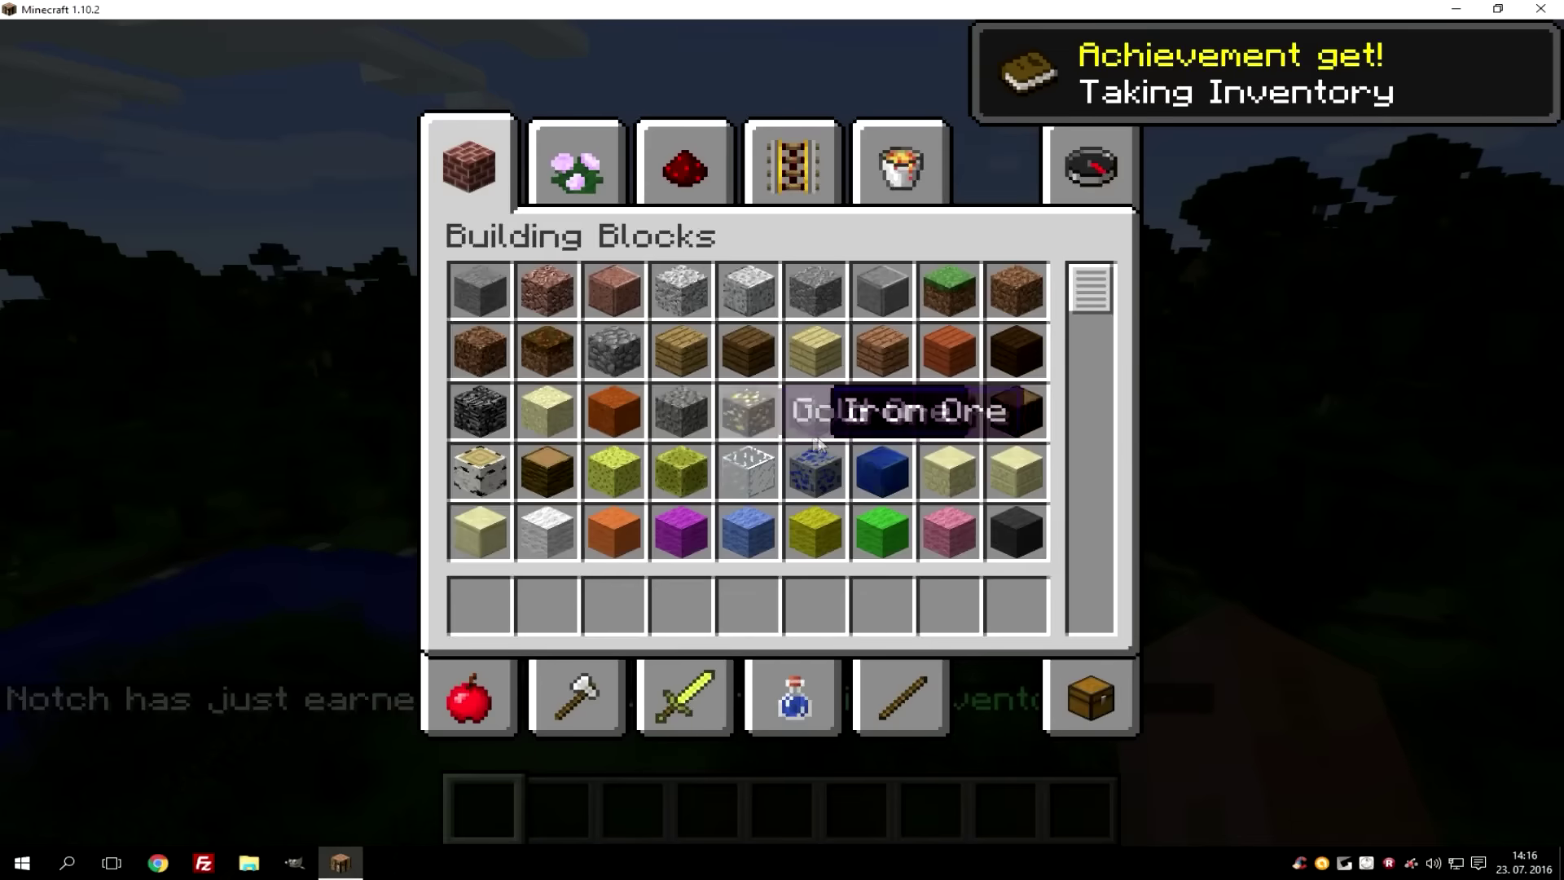
{"action": "scroll", "coordinate": [819, 444], "scroll_direction": "down", "scroll_amount": 10}
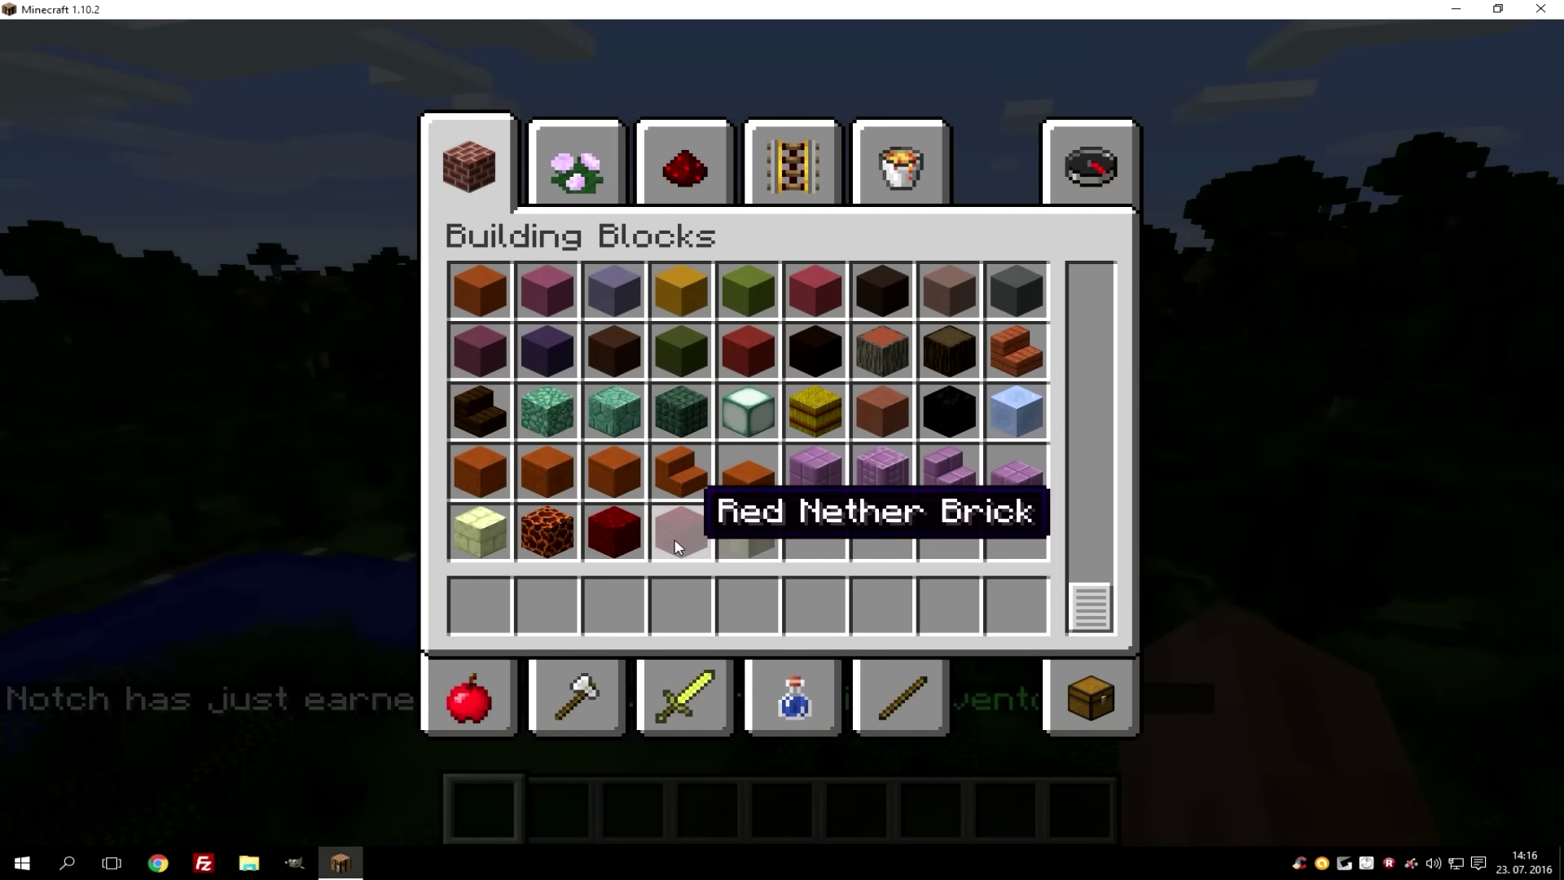
{"action": "left_click", "coordinate": [682, 531]}
{"action": "left_click", "coordinate": [493, 634]}
{"action": "left_click", "coordinate": [544, 534]}
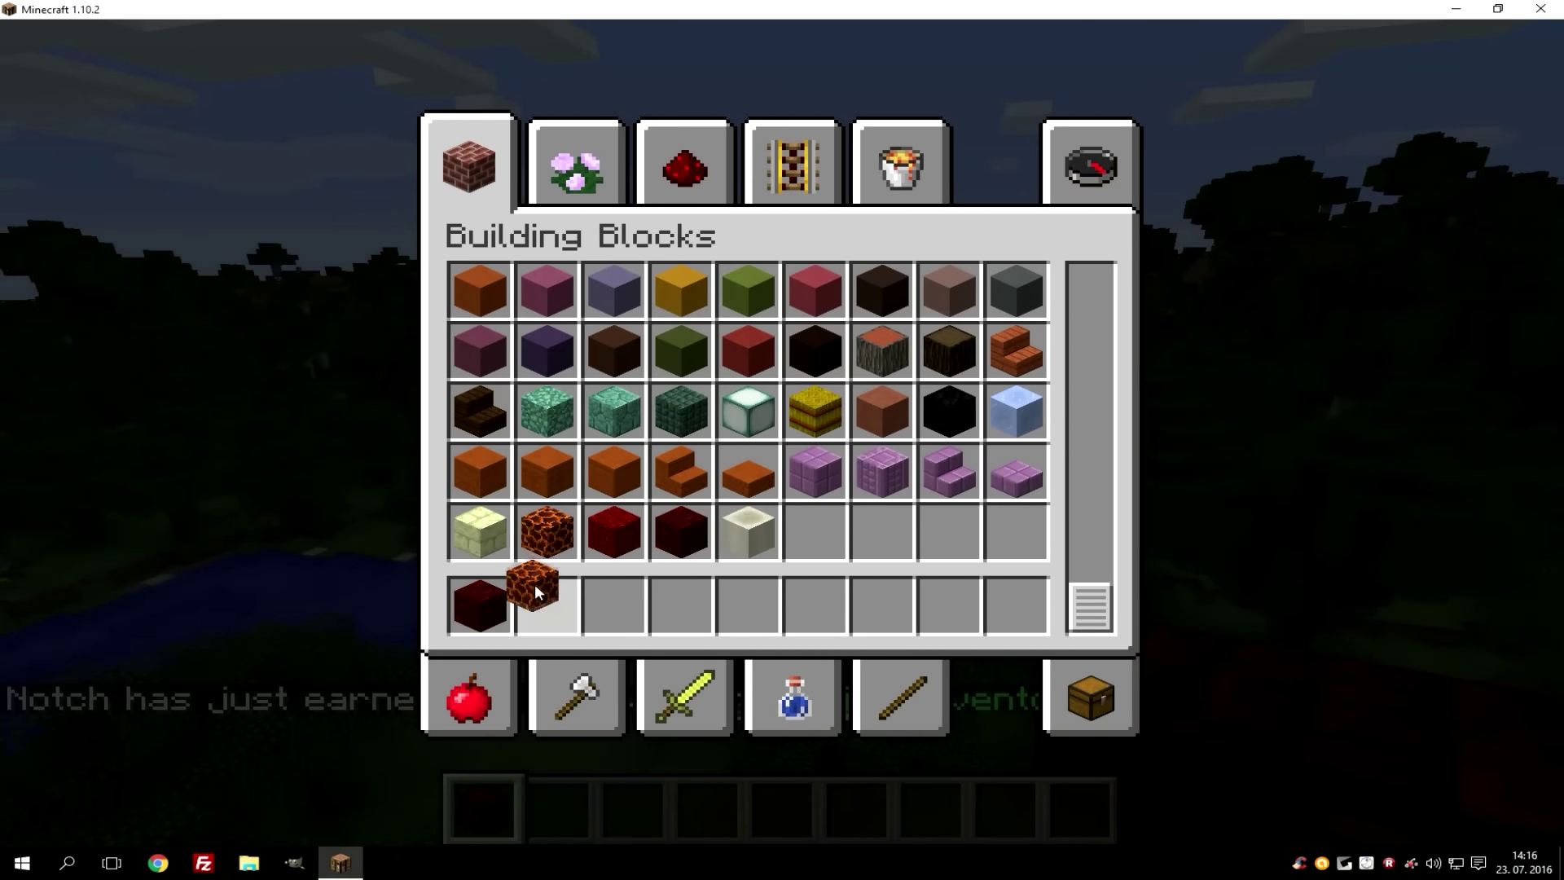
{"action": "left_click", "coordinate": [535, 586]}
{"action": "key", "text": "e"}
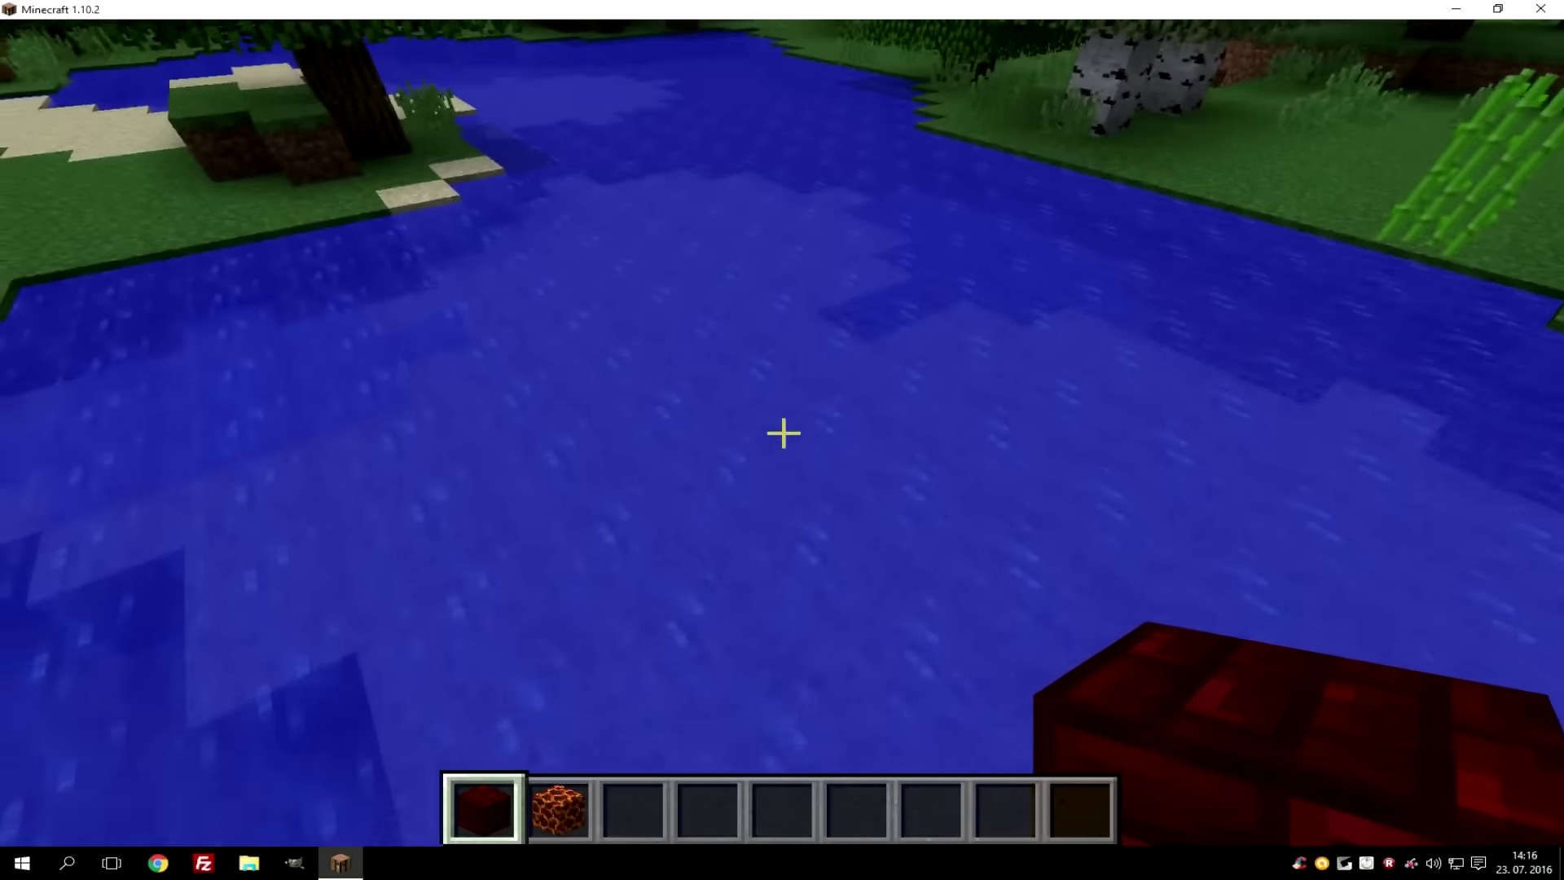
Step: Place a Red Nether Brick on the lake and send the chat message 'Test'
{"action": "right_click", "coordinate": [783, 432]}
{"action": "type", "text": "tch> Test"}
{"action": "key", "text": "Return"}
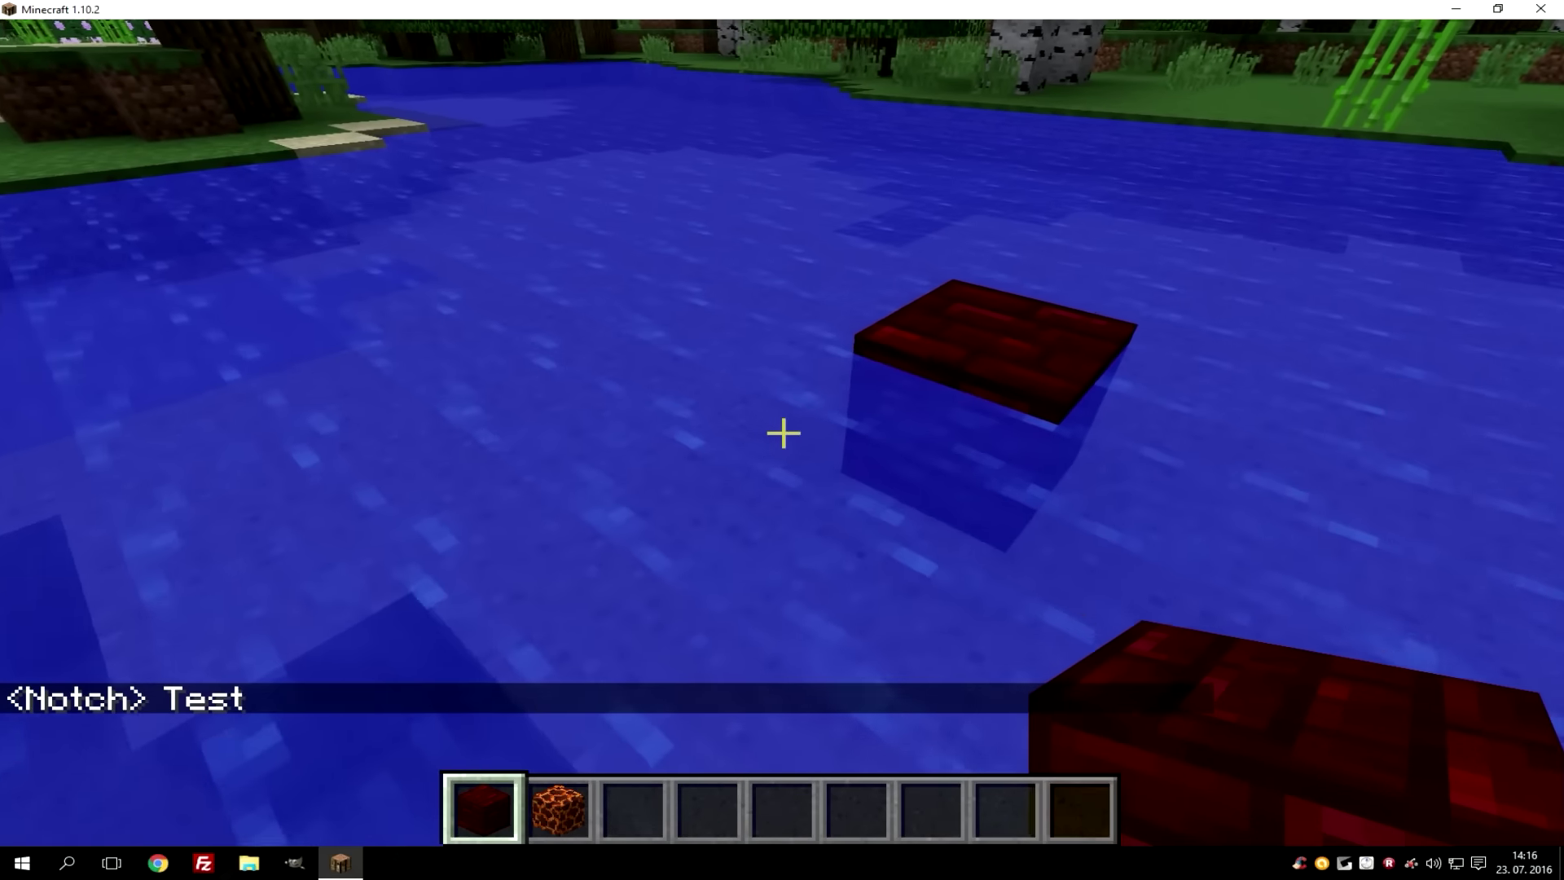
Step: In front third-person view, place a Magma Block and two more Red Nether Bricks forming a T, then pause
{"action": "key", "text": "F5"}
{"action": "key", "text": "F5"}
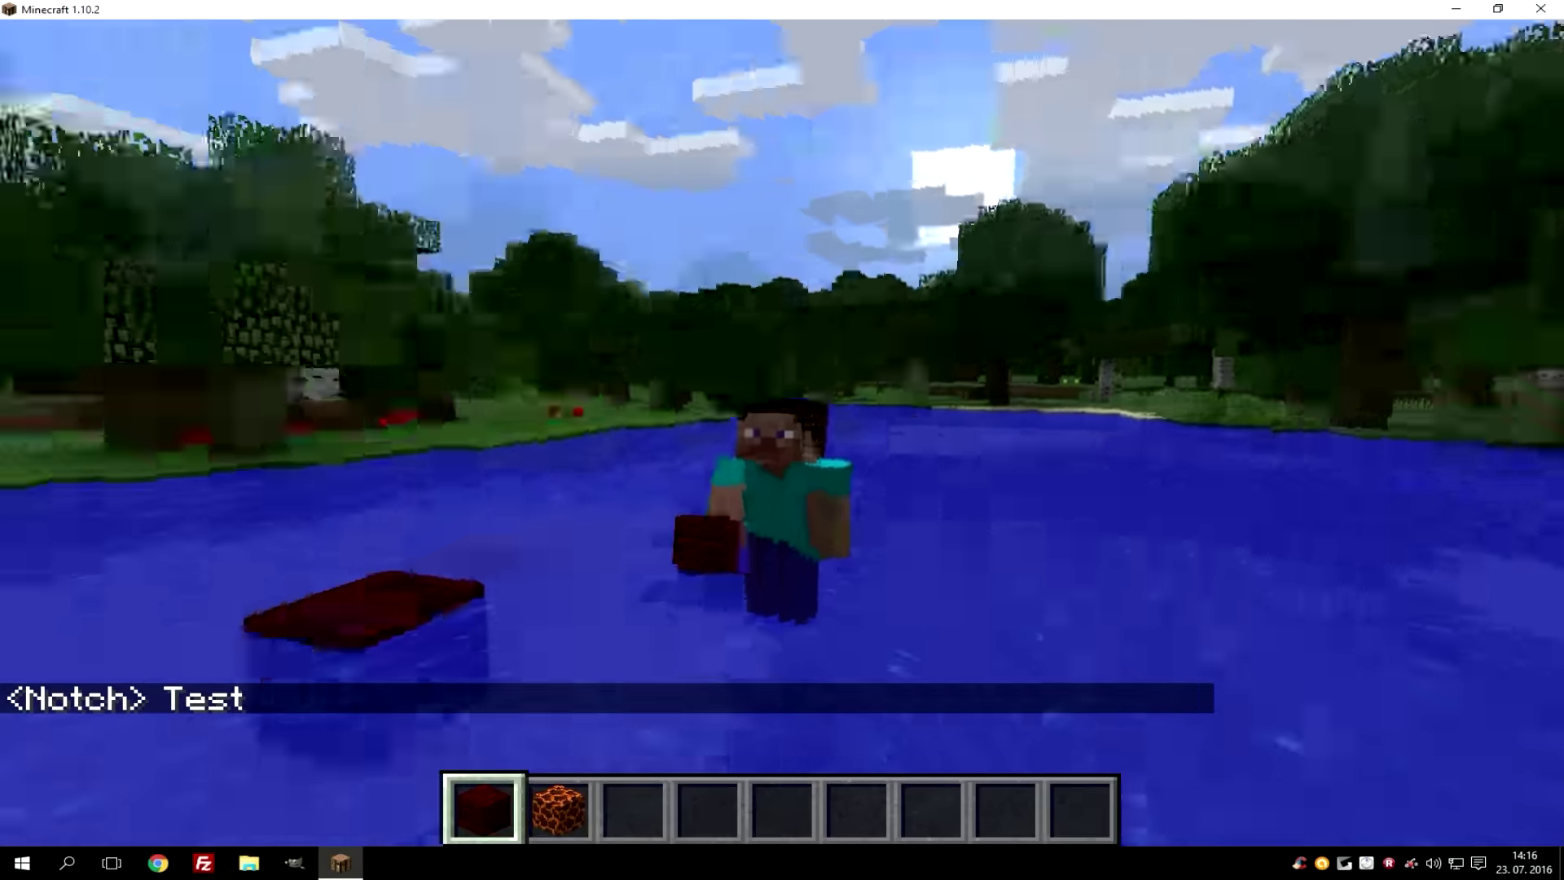
{"action": "key", "text": "F5"}
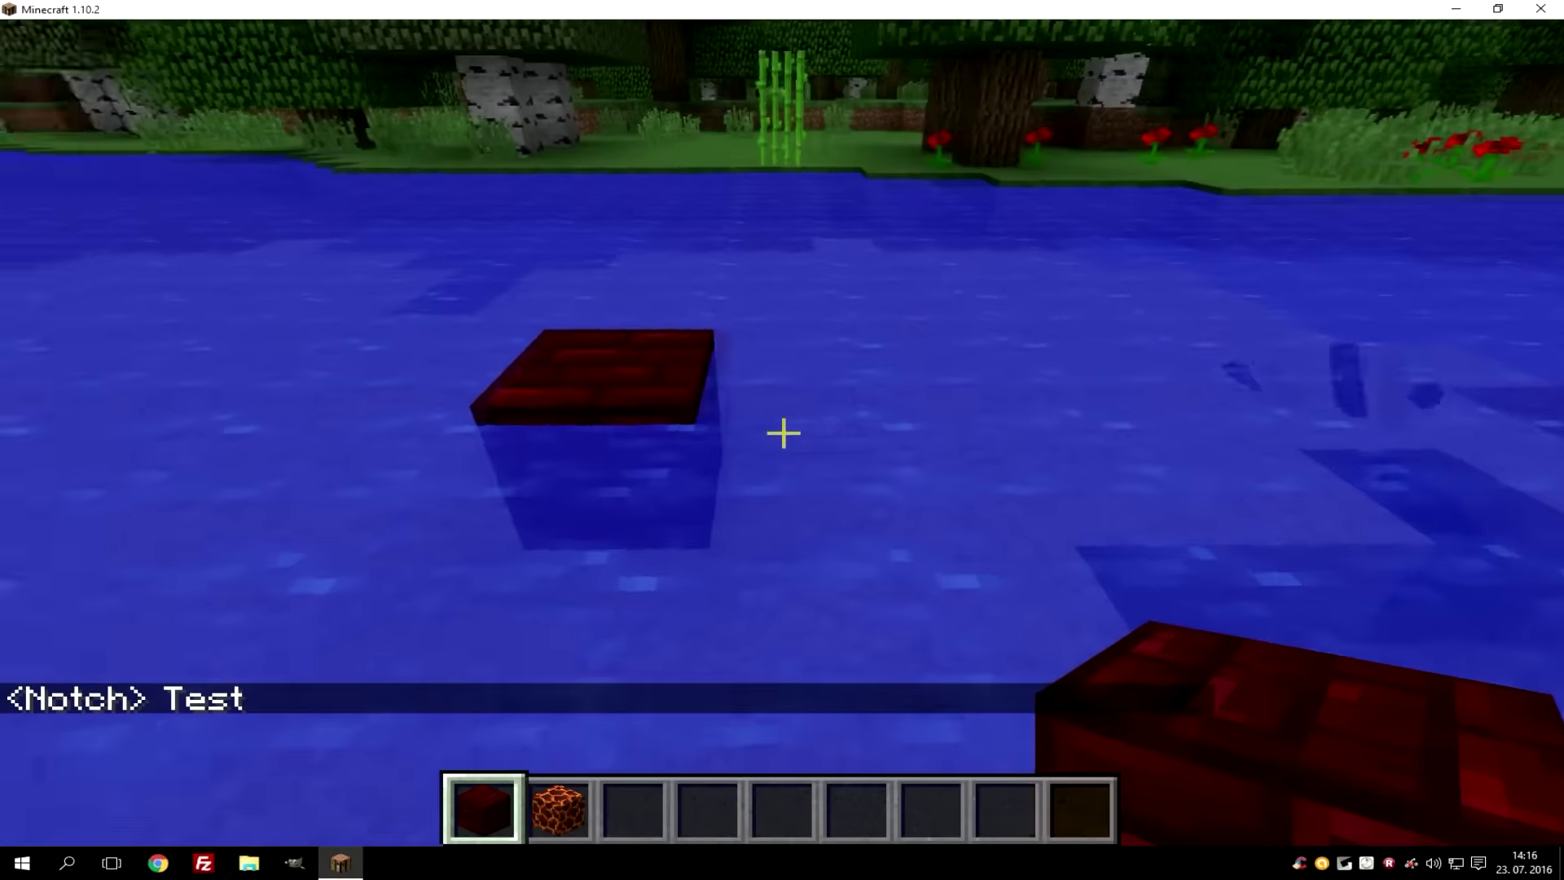
{"action": "key", "text": "2"}
{"action": "right_click", "coordinate": [783, 432]}
{"action": "key", "text": "1"}
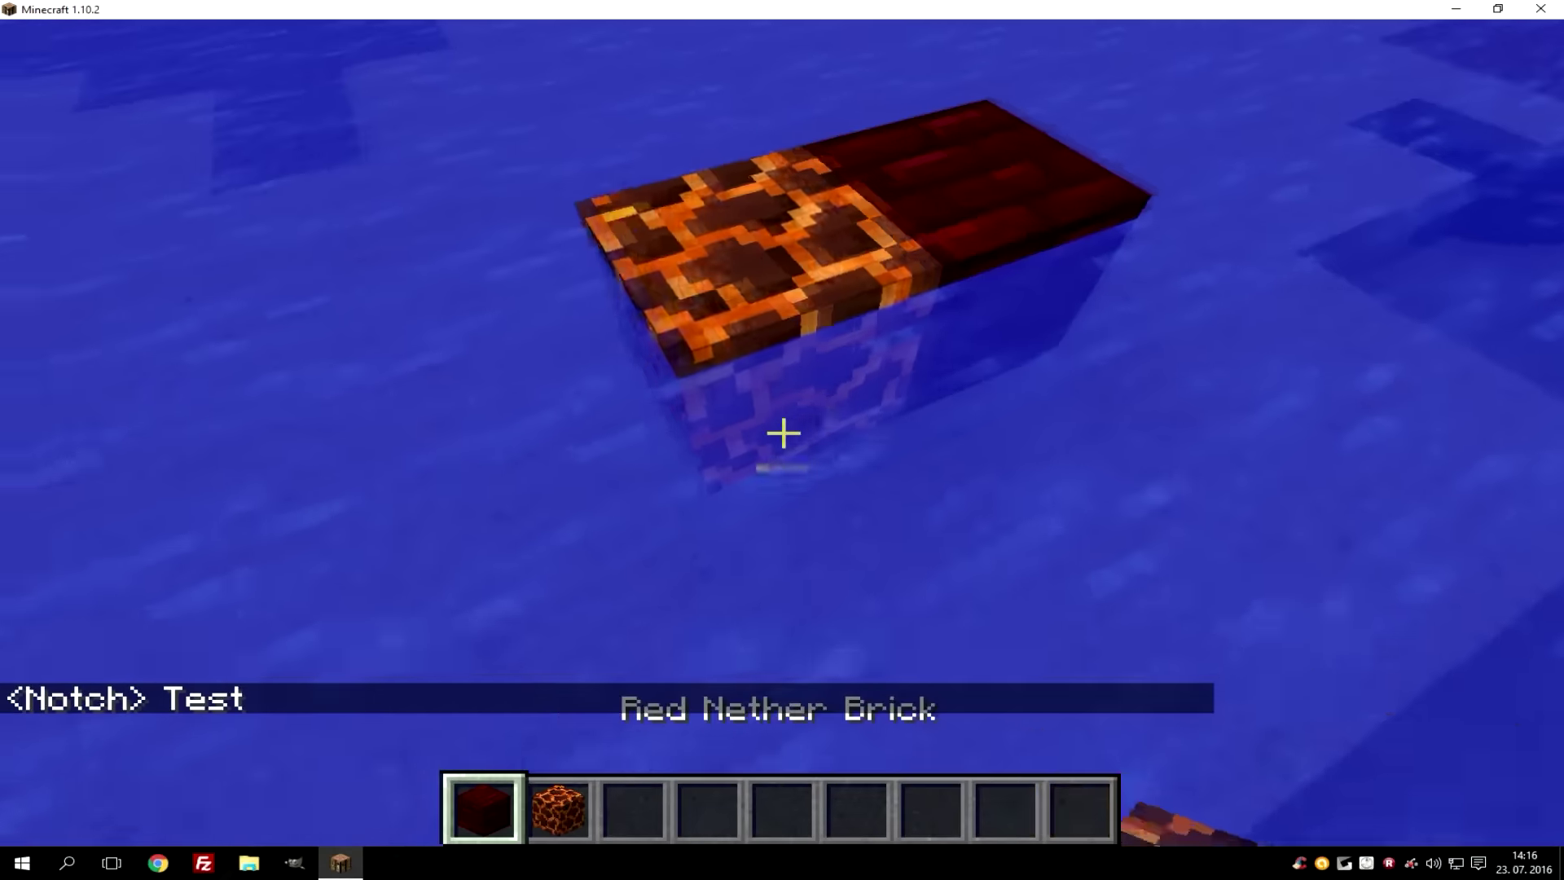
{"action": "right_click", "coordinate": [784, 432]}
{"action": "right_click", "coordinate": [784, 432]}
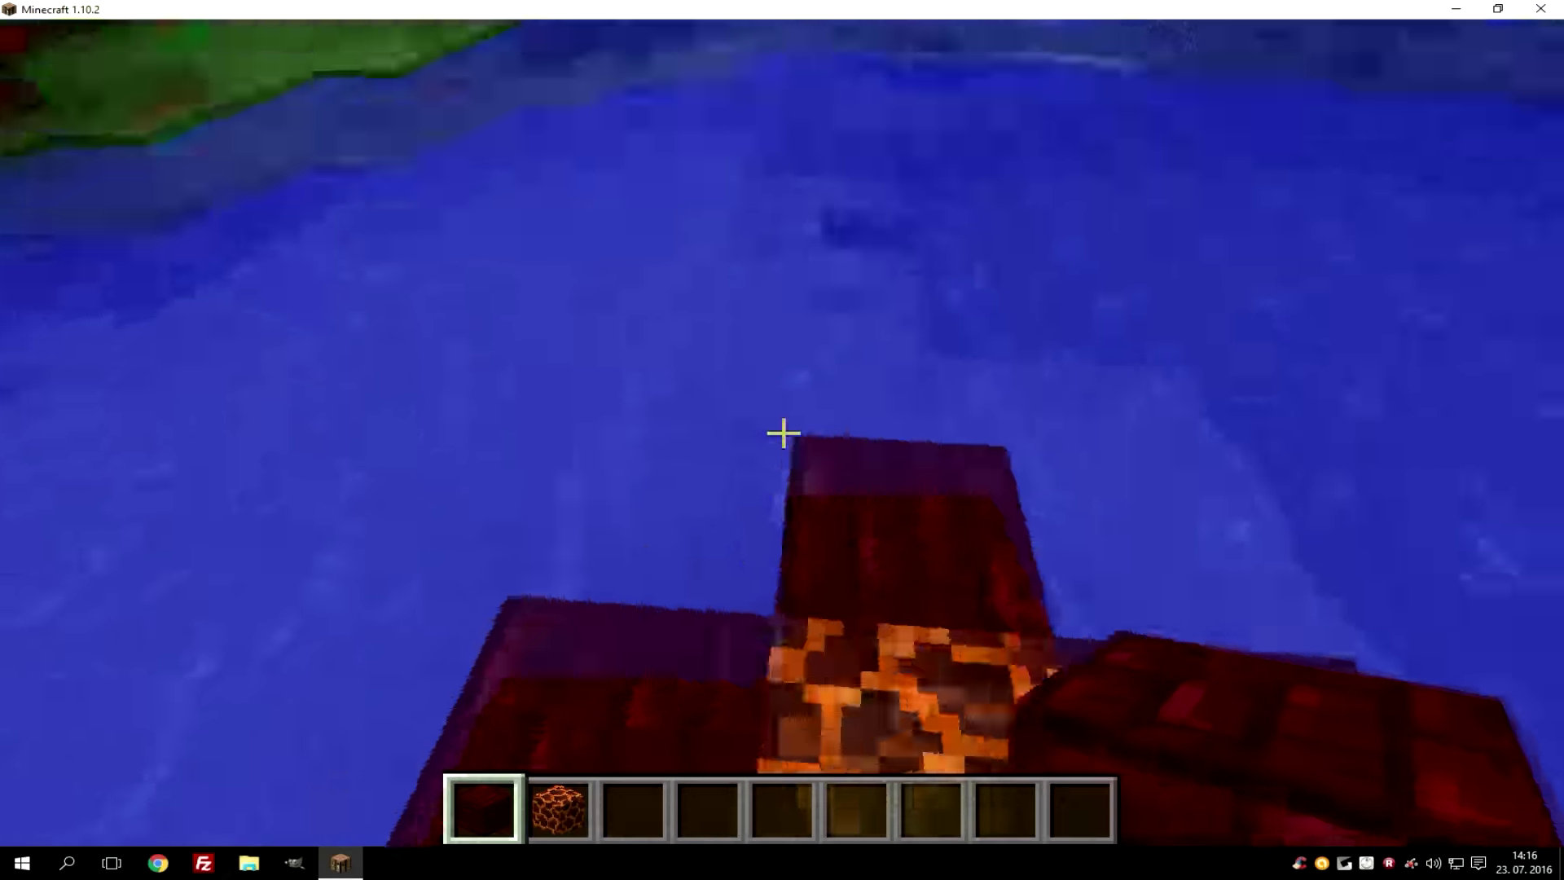
{"action": "key", "text": "Escape"}
{"action": "key", "text": "Escape"}
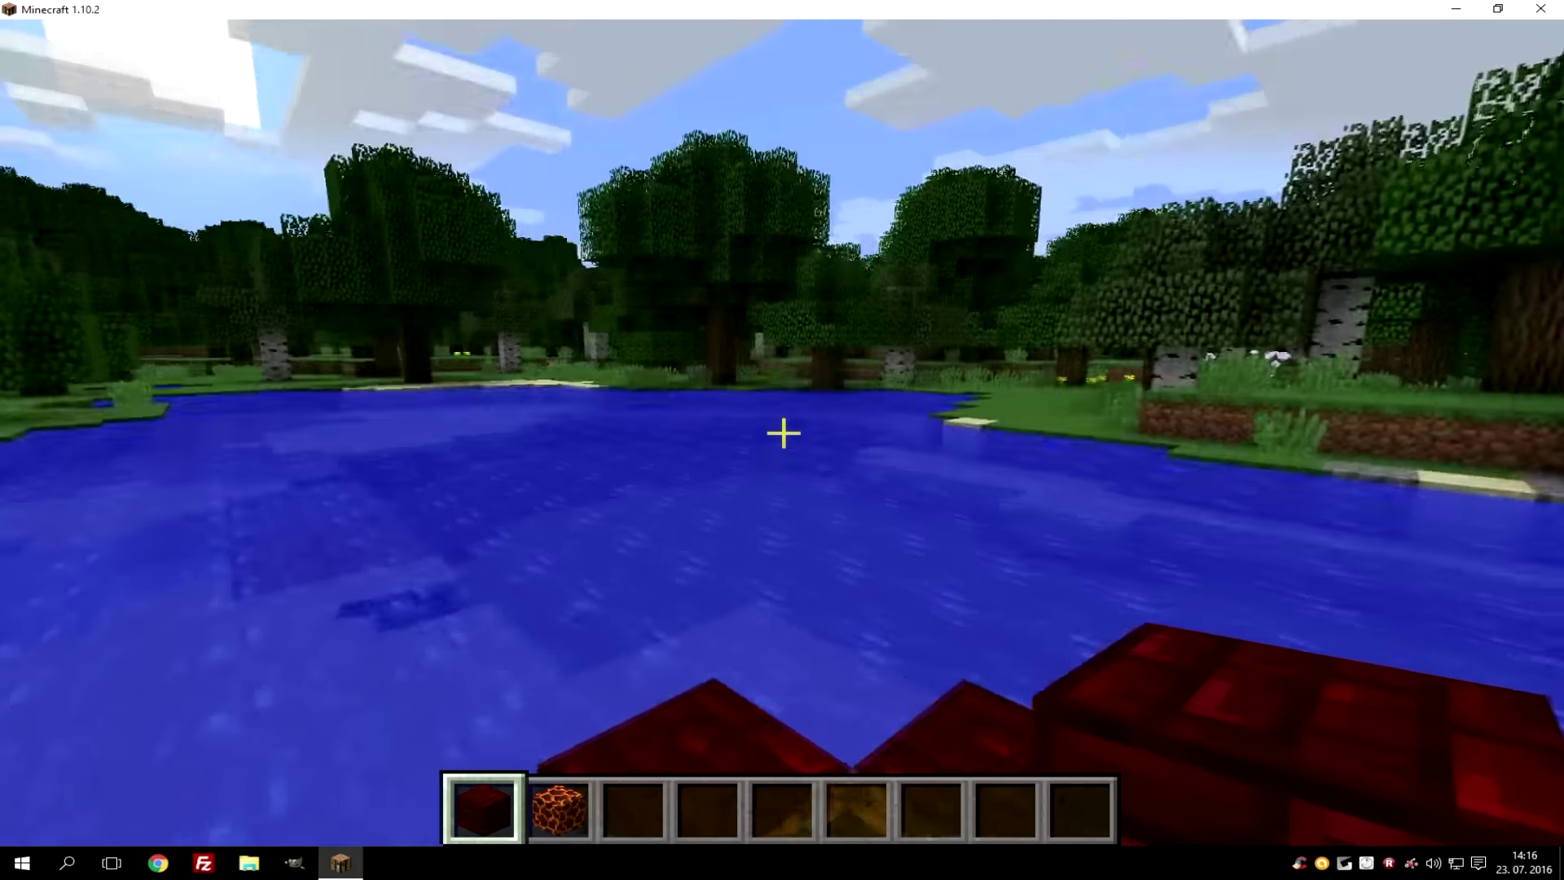